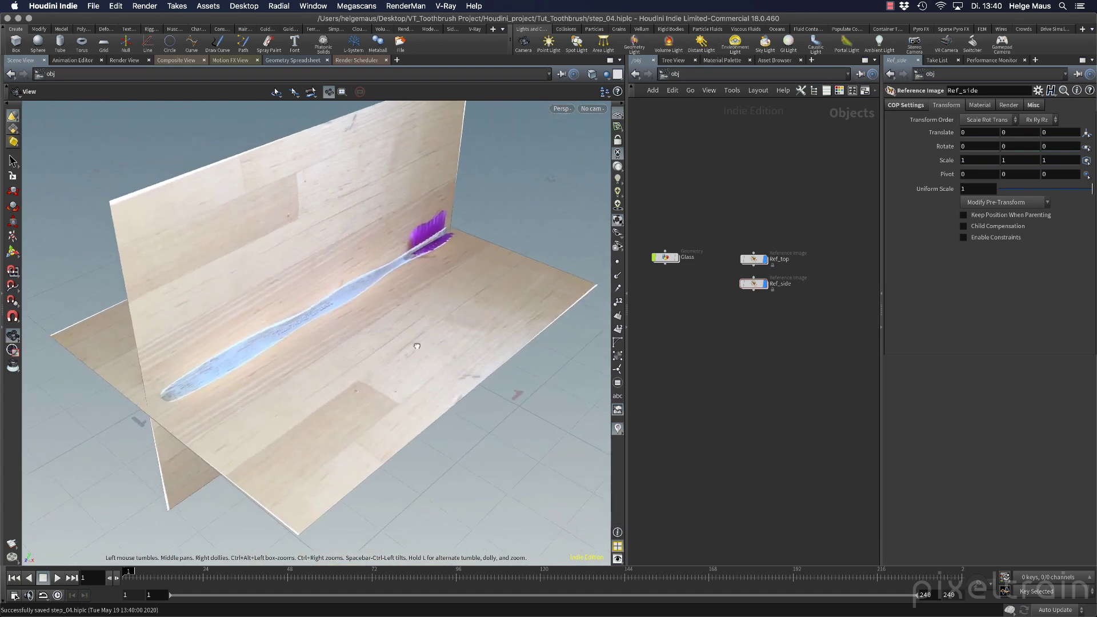
Step: Create a Box geometry object in the scene network and go inside it to its box node
middle_click_drag(684, 363, 710, 369)
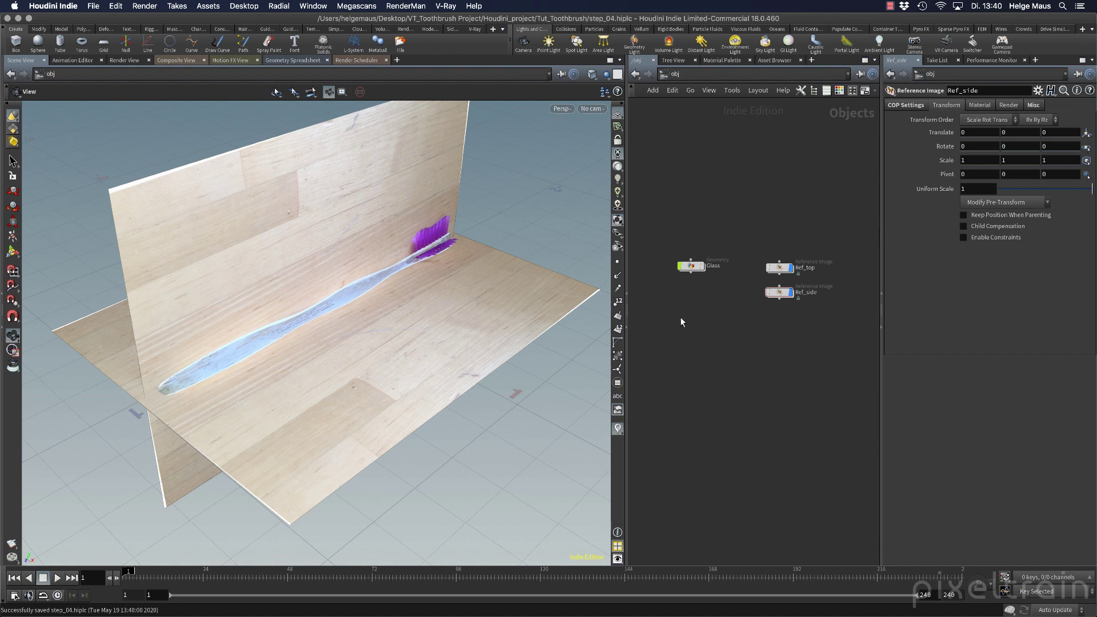
key("Tab")
type("box")
key("Return")
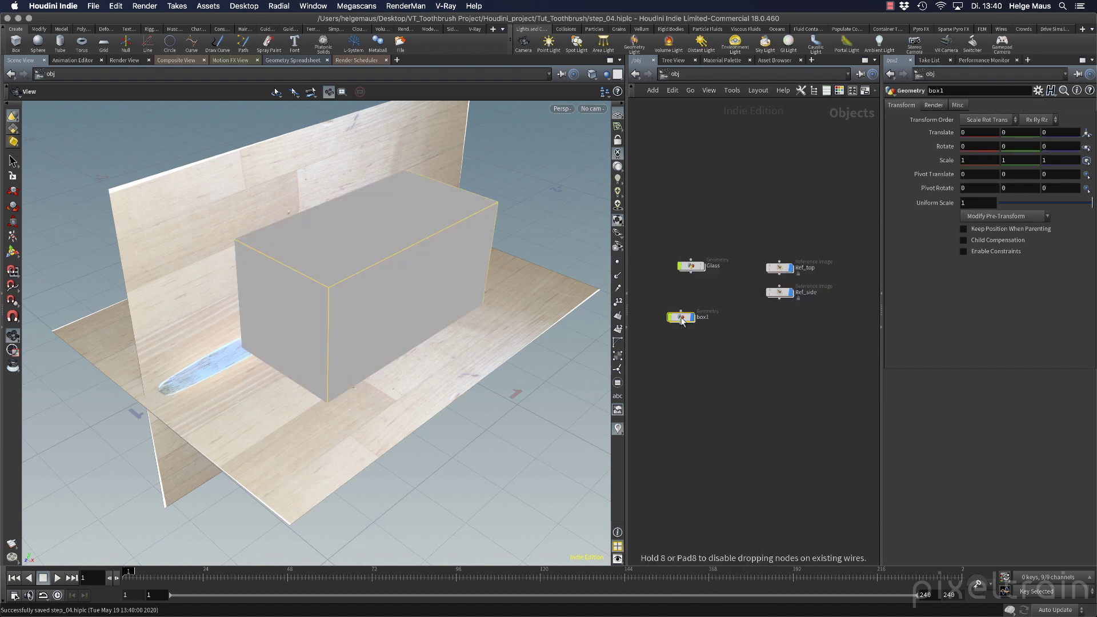
left_click(689, 302)
double_click(688, 298)
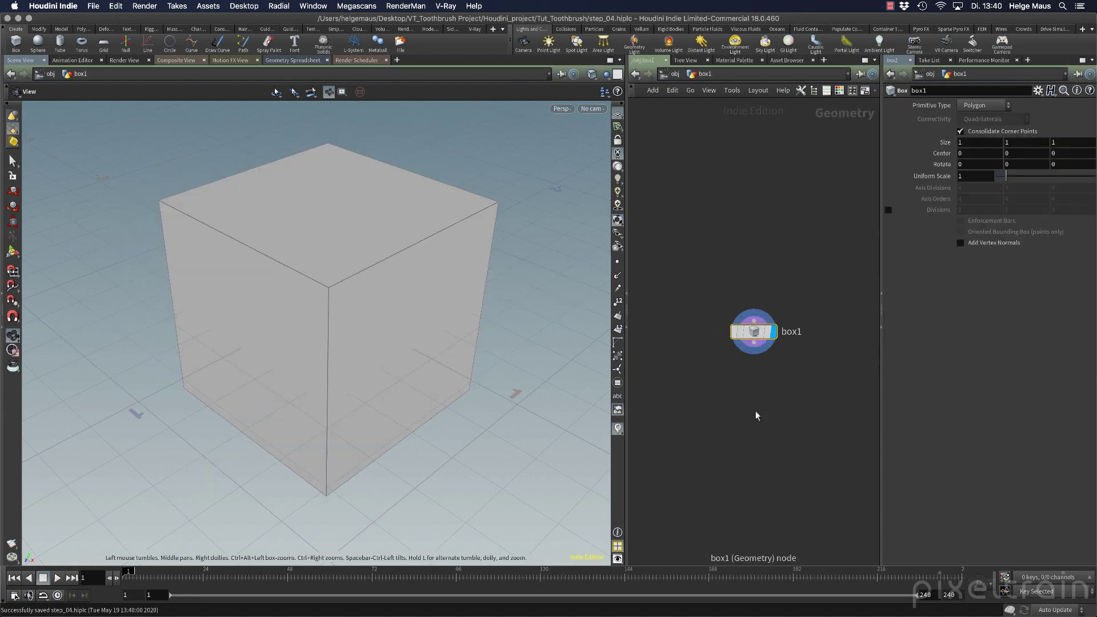
Step: Ghost the other objects in the viewport around the box
left_click(607, 75)
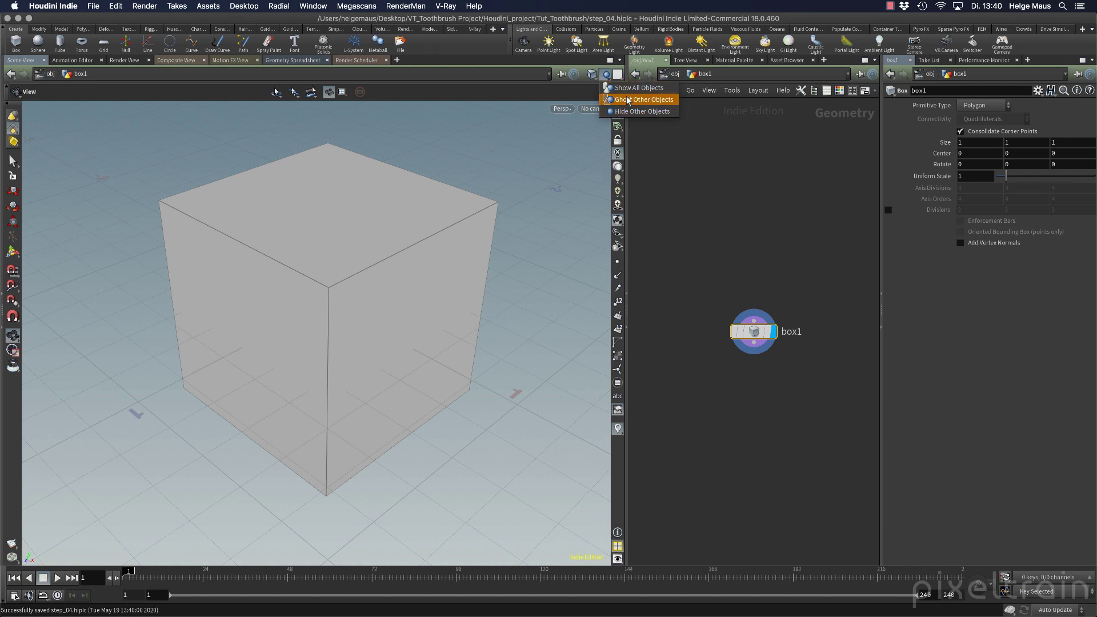
left_click(626, 93)
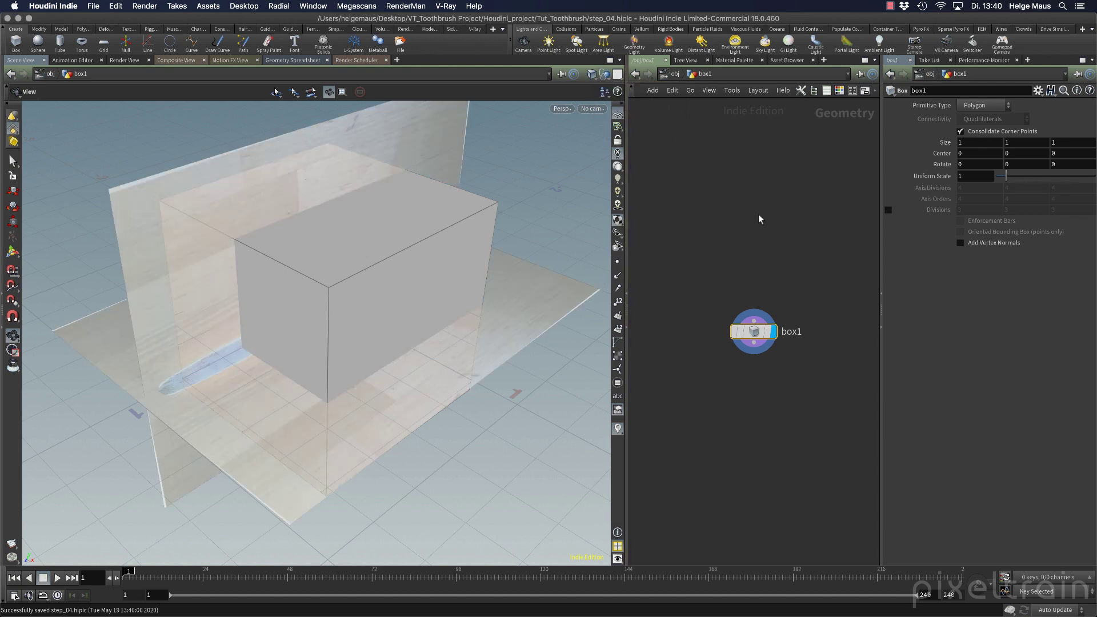
mouse_move(298, 447)
left_mouse_down()
mouse_move(245, 416)
mouse_move(360, 436)
mouse_move(269, 421)
mouse_move(300, 435)
left_mouse_up()
Step: Show all other objects in the viewport so the toothbrush reference images appear fully opaque around the box
left_click(606, 75)
left_click(622, 89)
left_click_drag(607, 172, 457, 295)
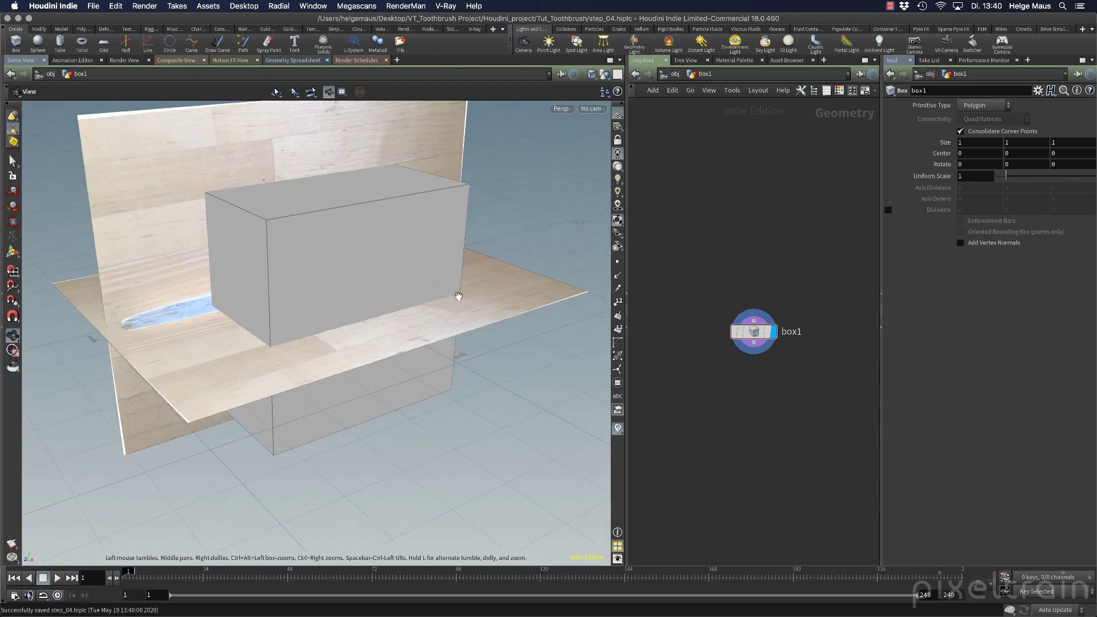
left_click(605, 73)
left_click(765, 221)
left_click(607, 74)
left_click_drag(359, 334, 400, 311)
Step: In the top view, extend both ends of the box to the toothbrush's length, about 1.856 in Z
mouse_move(755, 337)
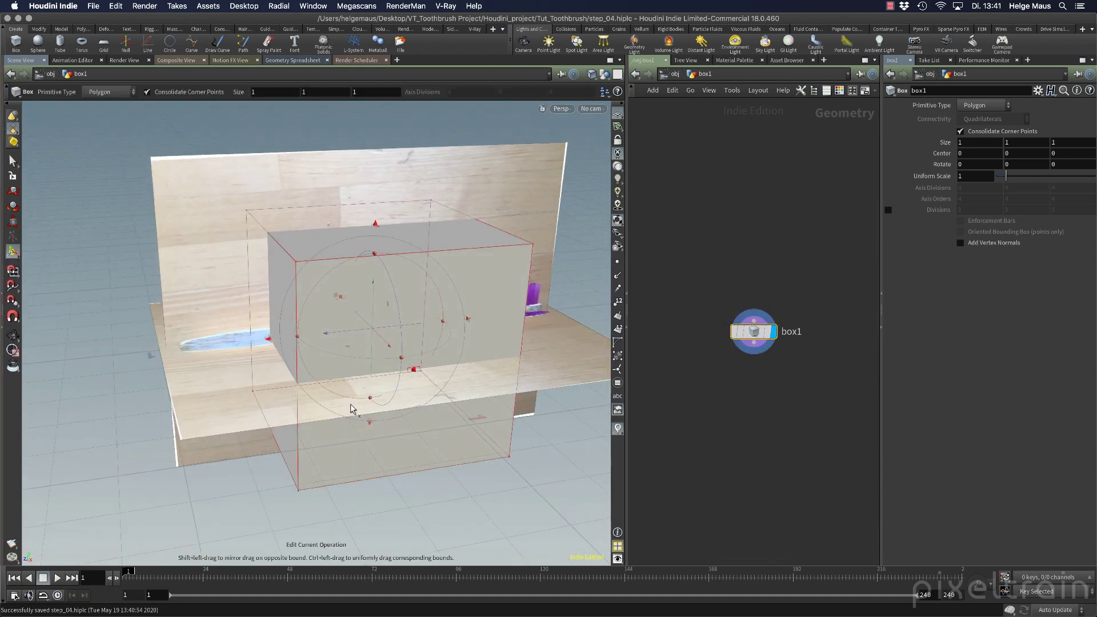
left_click_drag(343, 320, 277, 421)
key("Return")
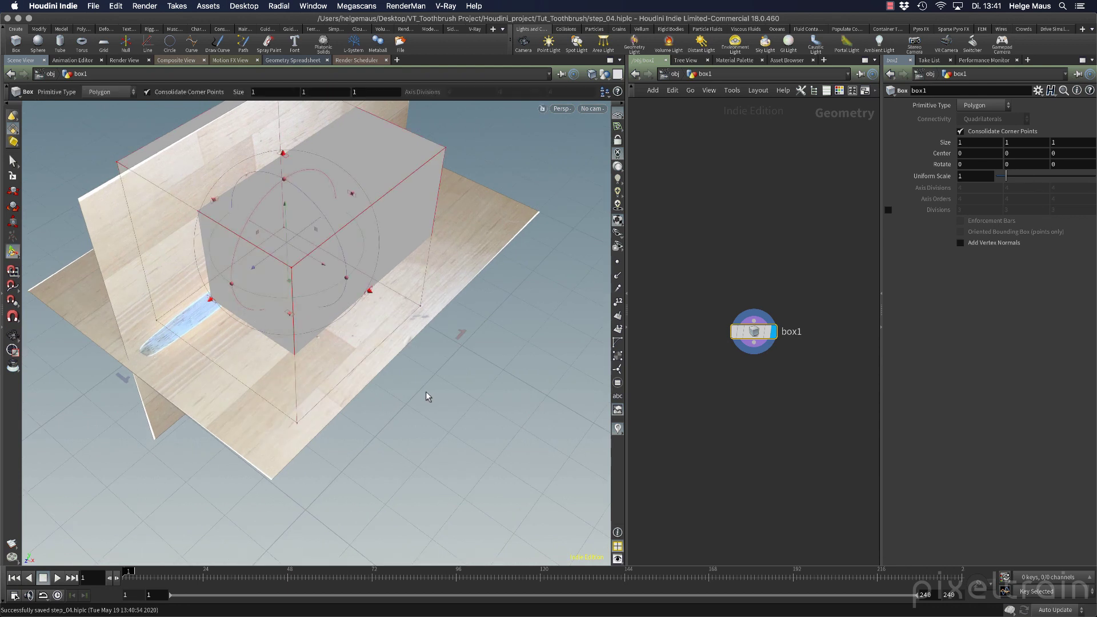
key("space+2")
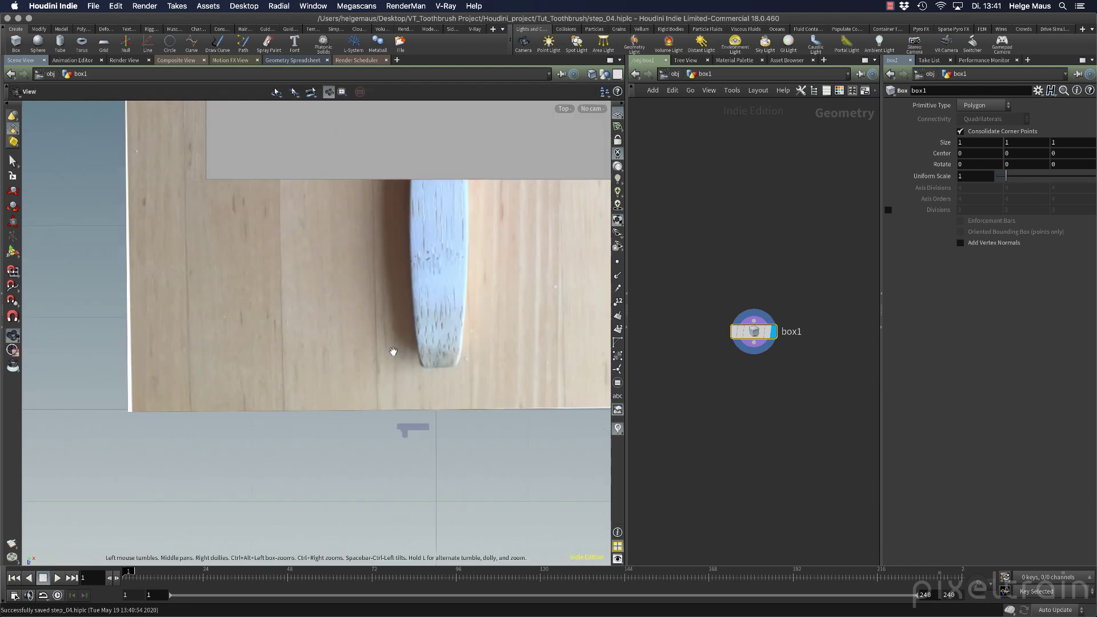
right_click_drag(417, 346, 314, 285)
middle_click_drag(395, 248, 265, 319)
right_click_drag(264, 319, 213, 353)
middle_click_drag(213, 352, 280, 349)
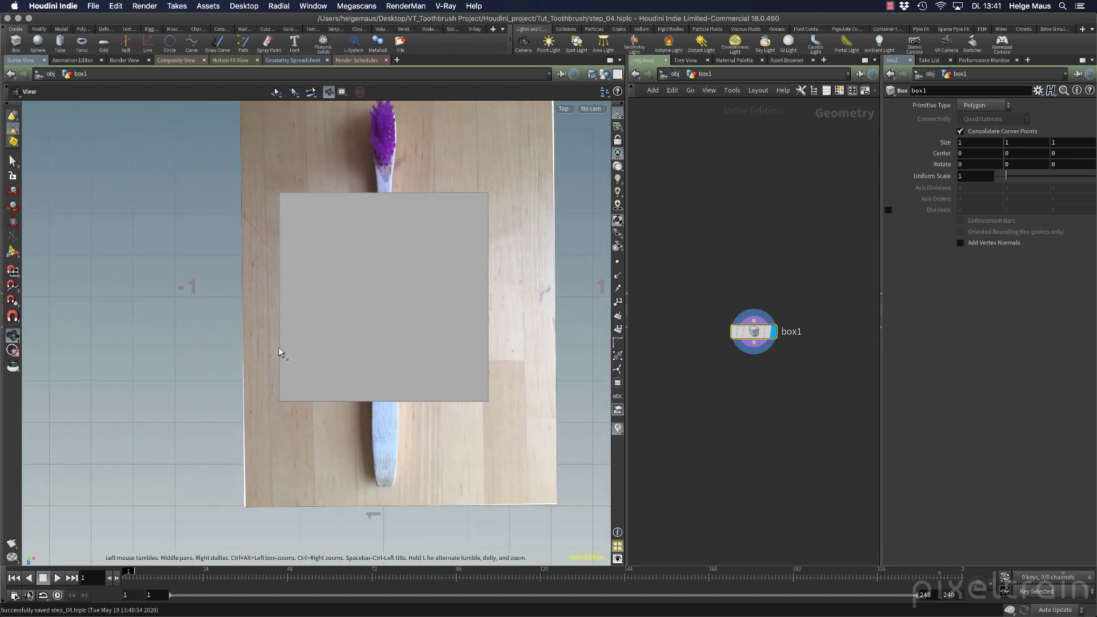
key("w")
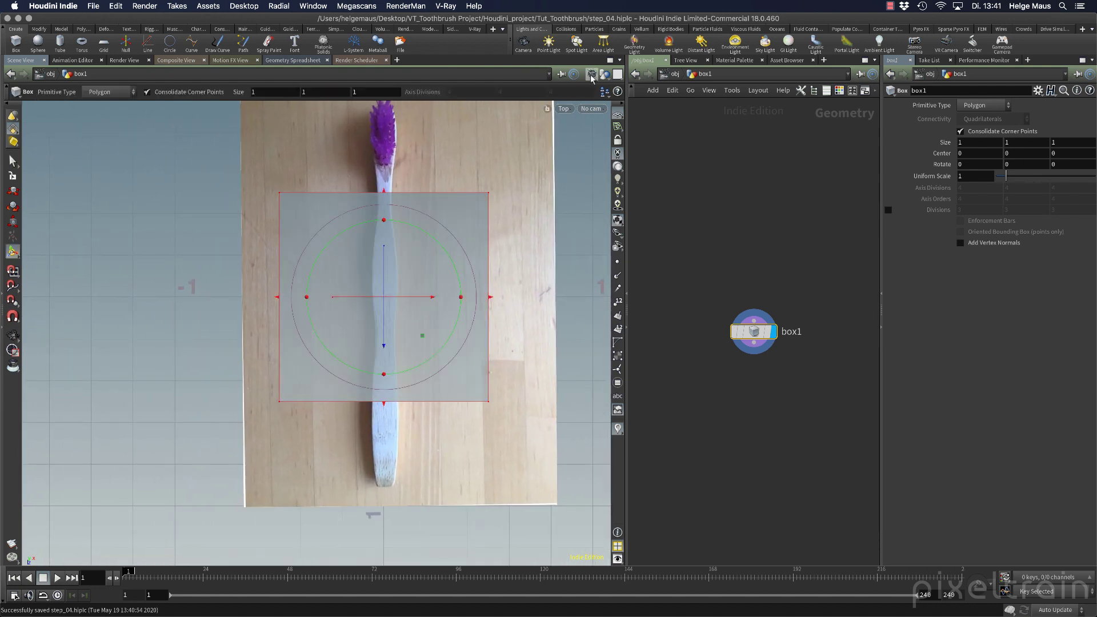
right_click_drag(508, 339, 448, 343)
middle_click_drag(448, 343, 450, 387)
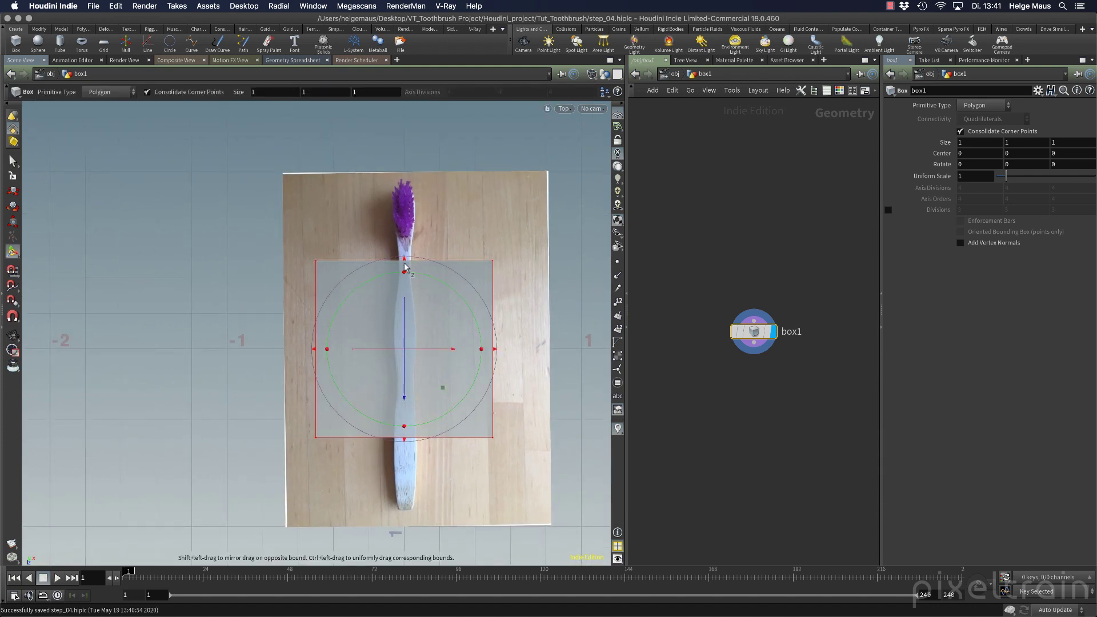
left_click_drag(404, 263, 404, 181)
left_click_drag(404, 440, 404, 516)
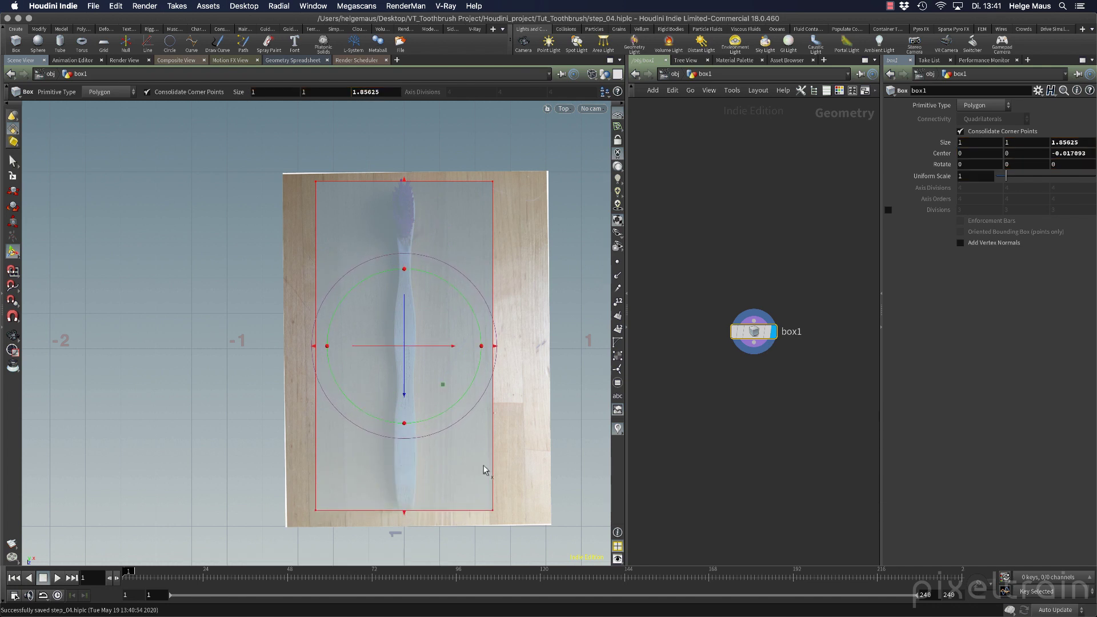
Step: Narrow the box symmetrically to the toothbrush handle's width in the top view, about 0.136 in X
key("Escape")
right_click_drag(353, 341, 468, 315)
middle_click_drag(468, 314, 362, 287)
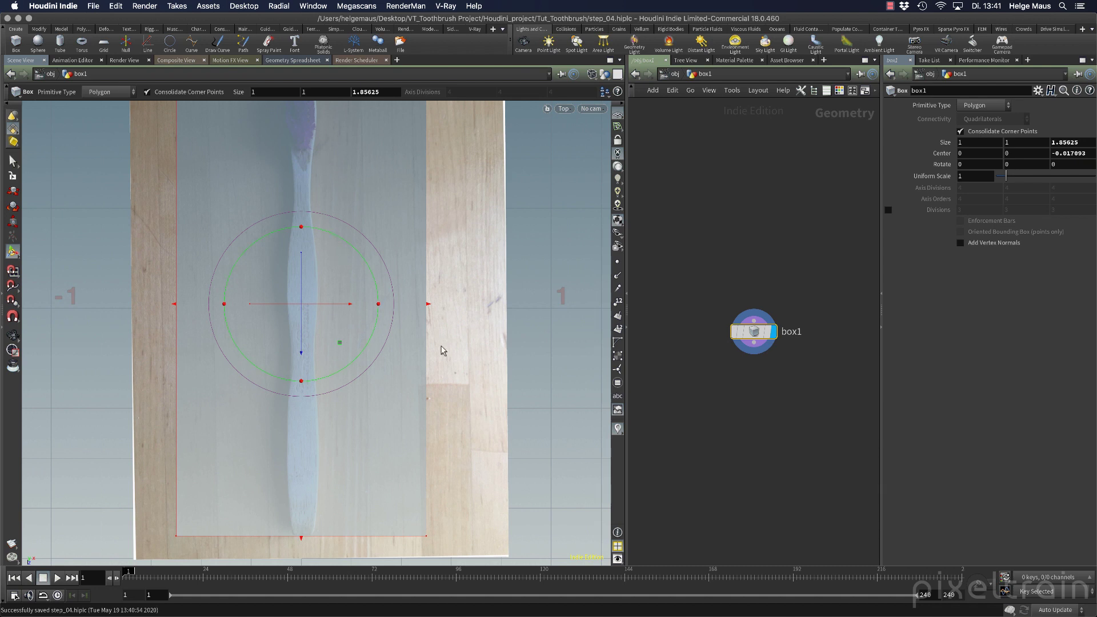
left_click_drag(428, 304, 319, 313)
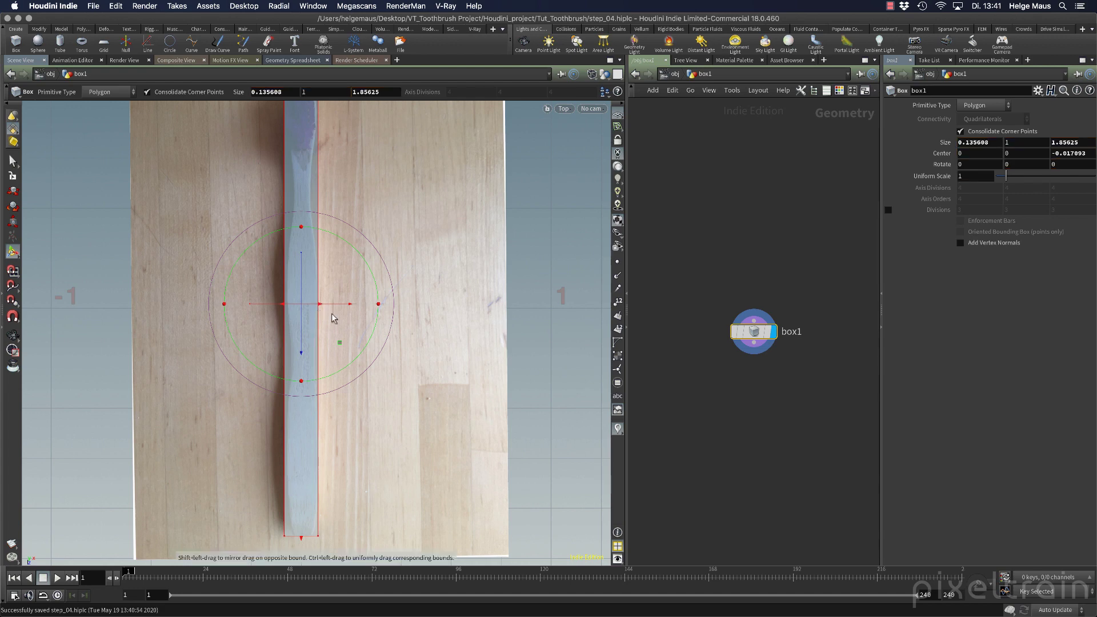
Step: Compare the box's sides with the toothbrush along its length and widen it symmetrically to about 0.143 in X
middle_click_drag(338, 191, 379, 296)
right_click_drag(379, 296, 507, 309)
middle_click_drag(507, 310, 535, 386)
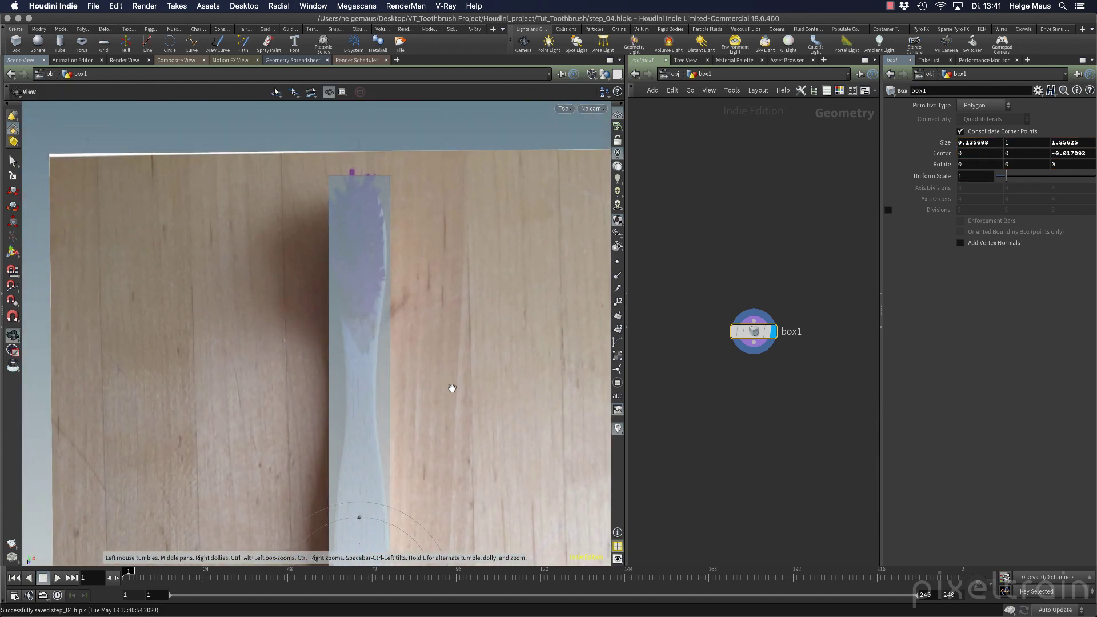
middle_click_drag(450, 399, 484, 237)
middle_click_drag(493, 431, 492, 330)
key("space")
middle_click_drag(462, 404, 487, 228)
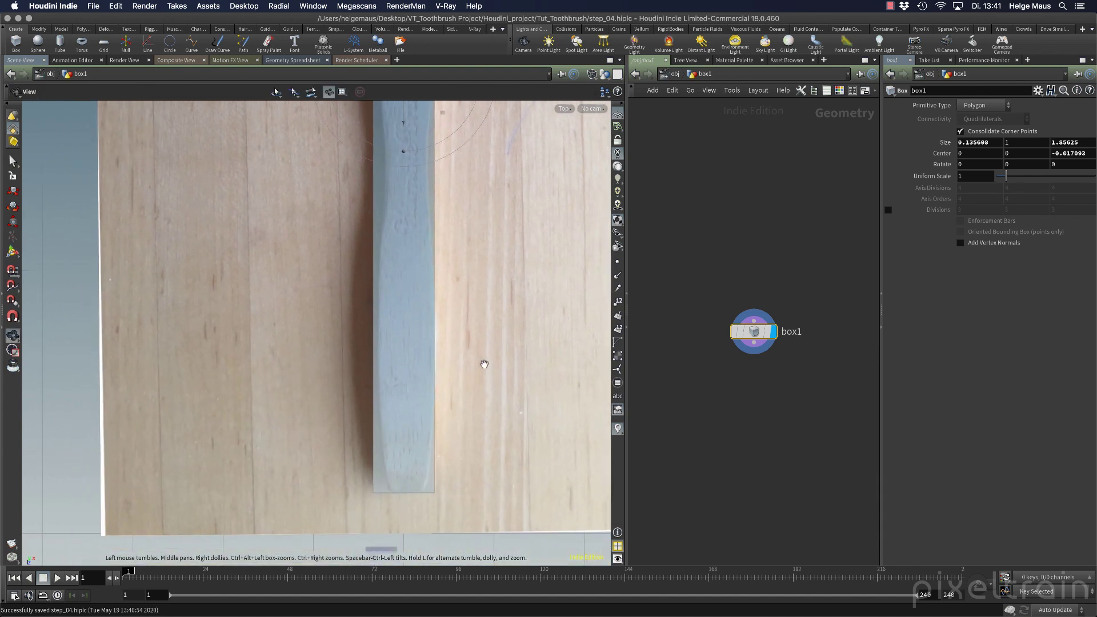
middle_click_drag(486, 365, 472, 419)
key("Return")
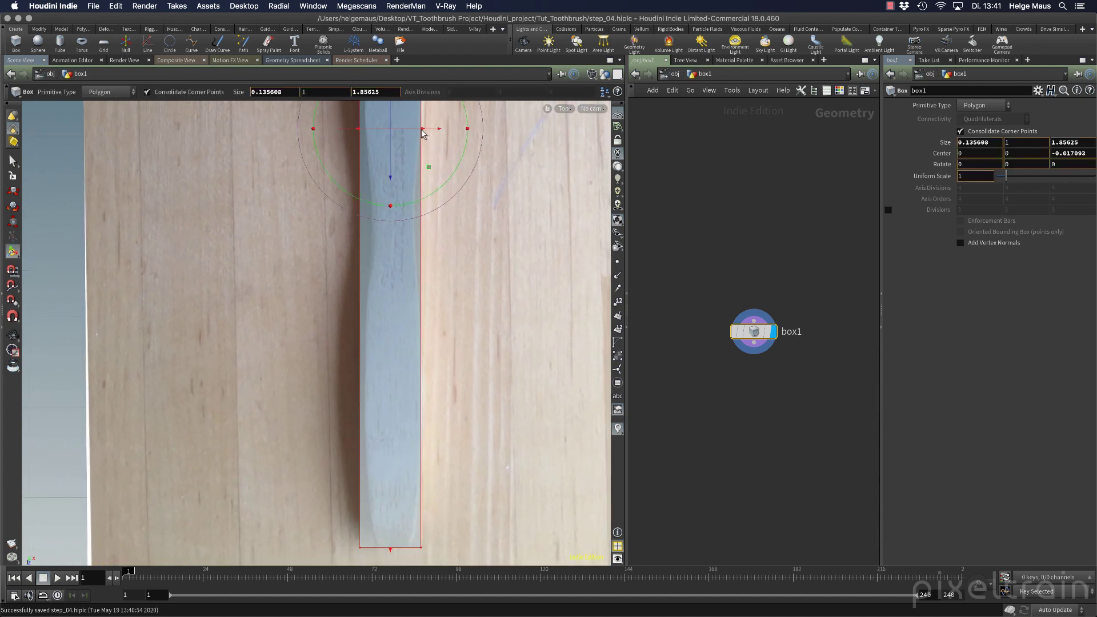
left_click_drag(424, 133, 427, 133)
scroll(426, 372, "down", 6)
key("Escape")
Step: In the right view, shorten the box at the brush-head end to about 1.83 in Z
key("space+4")
key("Return")
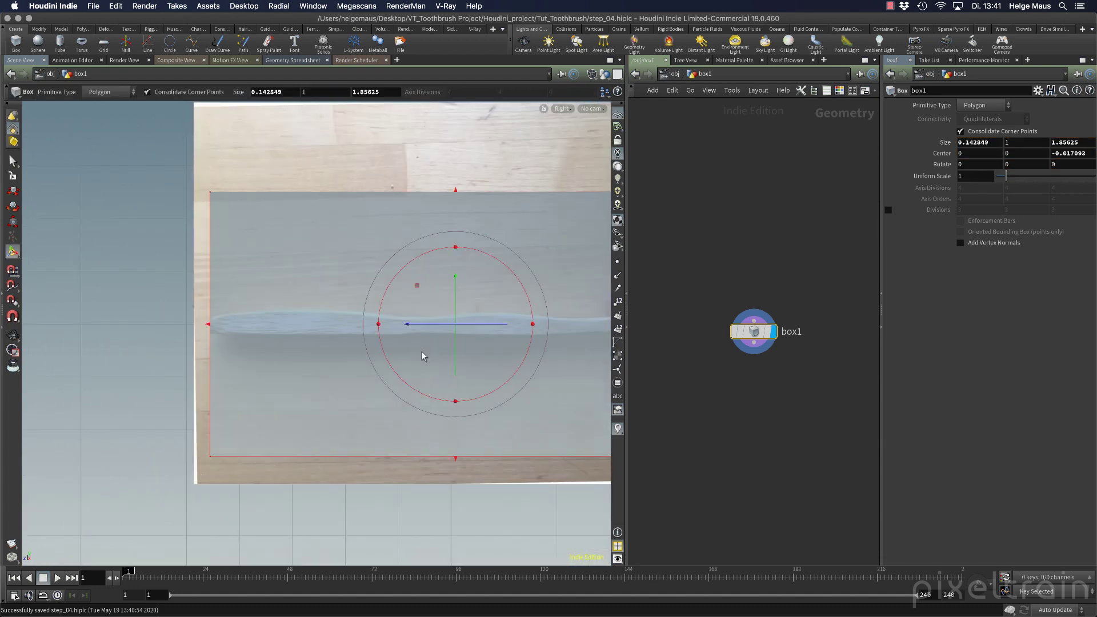
middle_click_drag(553, 379, 417, 353, "alt")
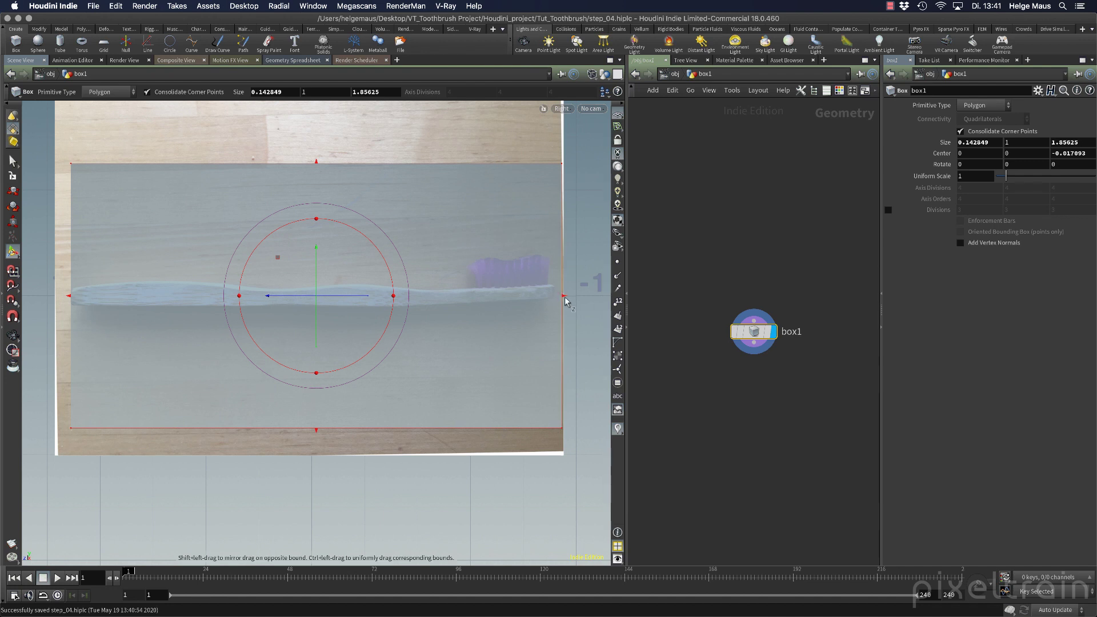
mouse_move(563, 296)
left_mouse_down()
mouse_move(544, 301)
mouse_move(570, 300)
mouse_move(555, 300)
left_mouse_up()
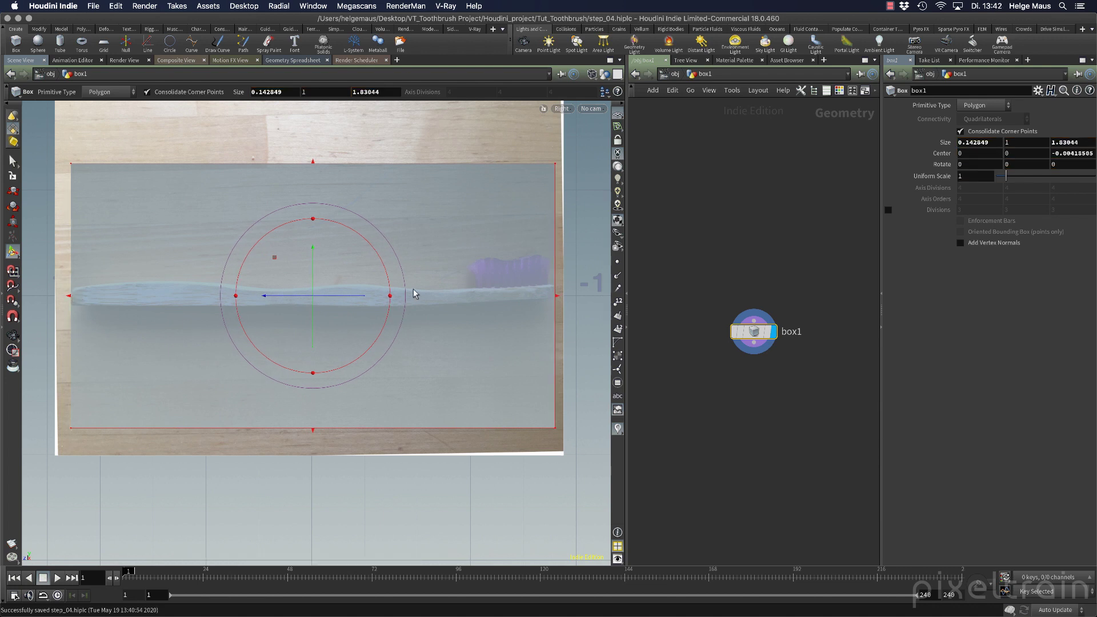
Step: Lower the box's upper face and raise its lower face to fit the toothbrush body, about 0.103 high in Y
left_click_drag(313, 163, 317, 284)
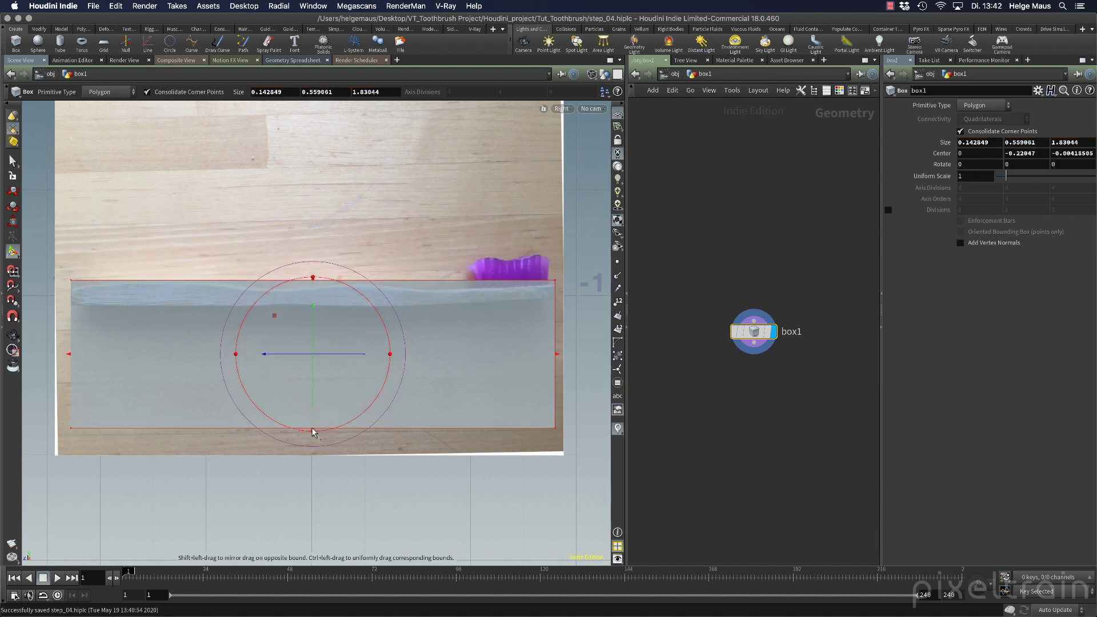
left_click_drag(313, 431, 340, 312)
right_click_drag(304, 353, 453, 328, "alt")
middle_click_drag(453, 329, 235, 406, "alt")
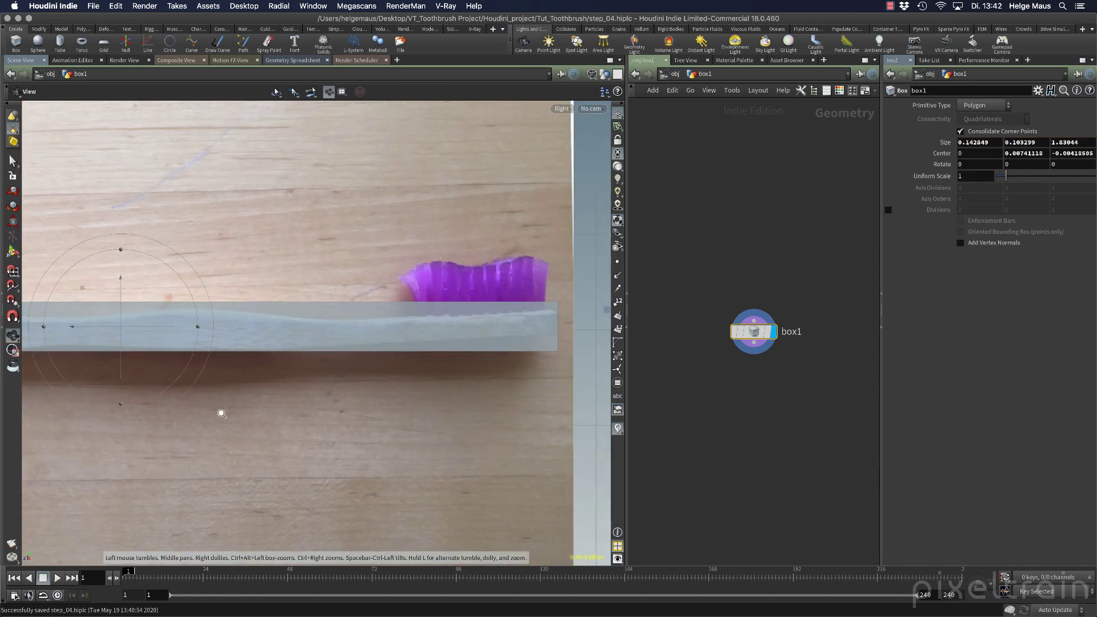
right_click_drag(235, 406, 353, 391, "alt")
middle_click_drag(354, 391, 181, 384, "alt")
right_click_drag(299, 377, 279, 377, "alt")
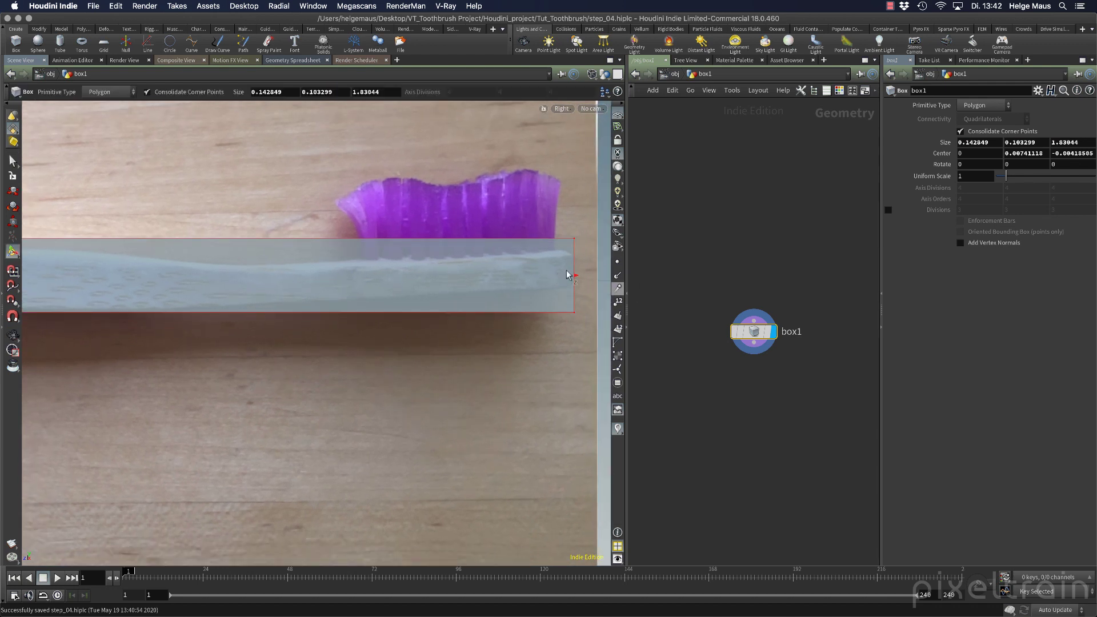
Step: In the top view, shorten the box at the bristle end to about 1.80 in Z
key("space+2")
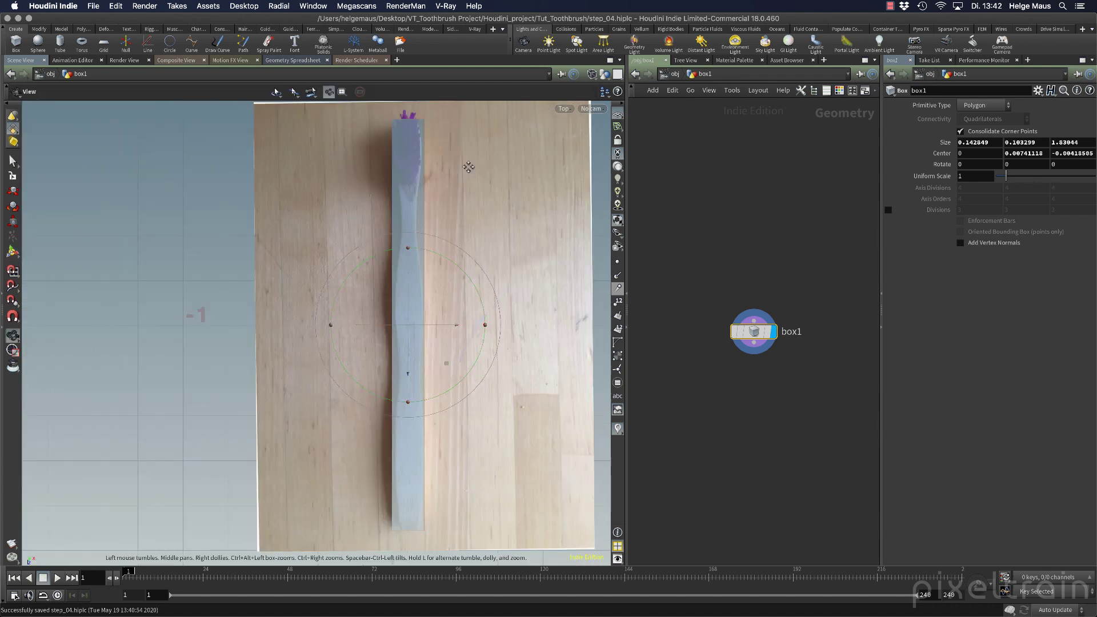
middle_click_drag(468, 164, 468, 295, "alt")
mouse_move(468, 294)
right_mouse_down("alt")
mouse_move(452, 225)
mouse_move(548, 200)
right_mouse_up("alt")
middle_click_drag(475, 321, 393, 288, "alt")
right_click_drag(456, 270, 510, 254, "alt")
middle_click_drag(502, 263, 522, 301, "alt")
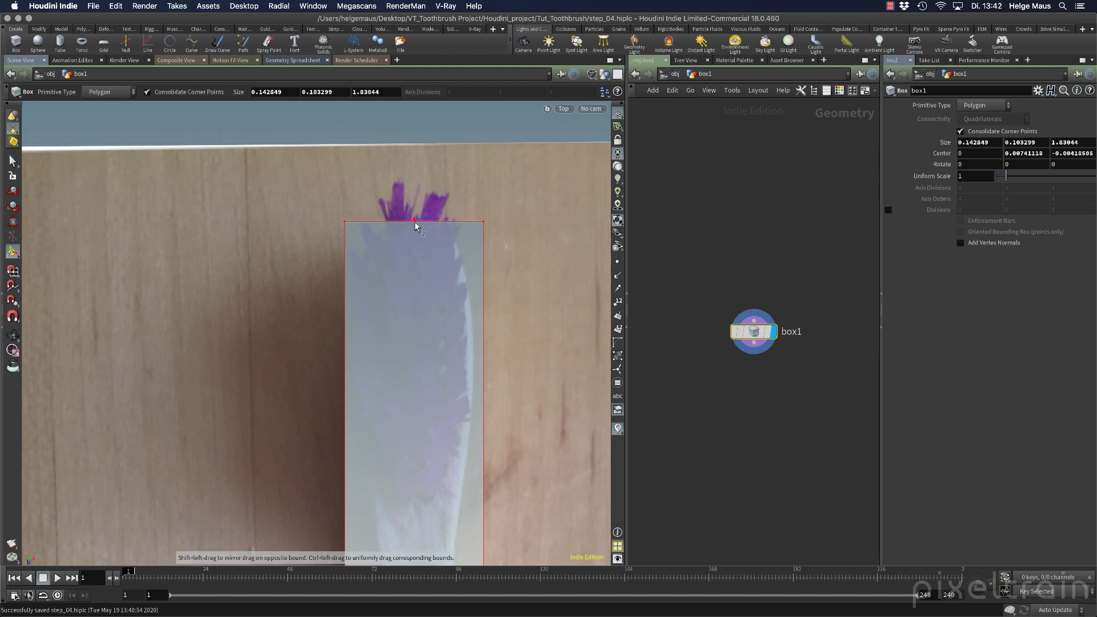
left_click_drag(414, 221, 417, 252)
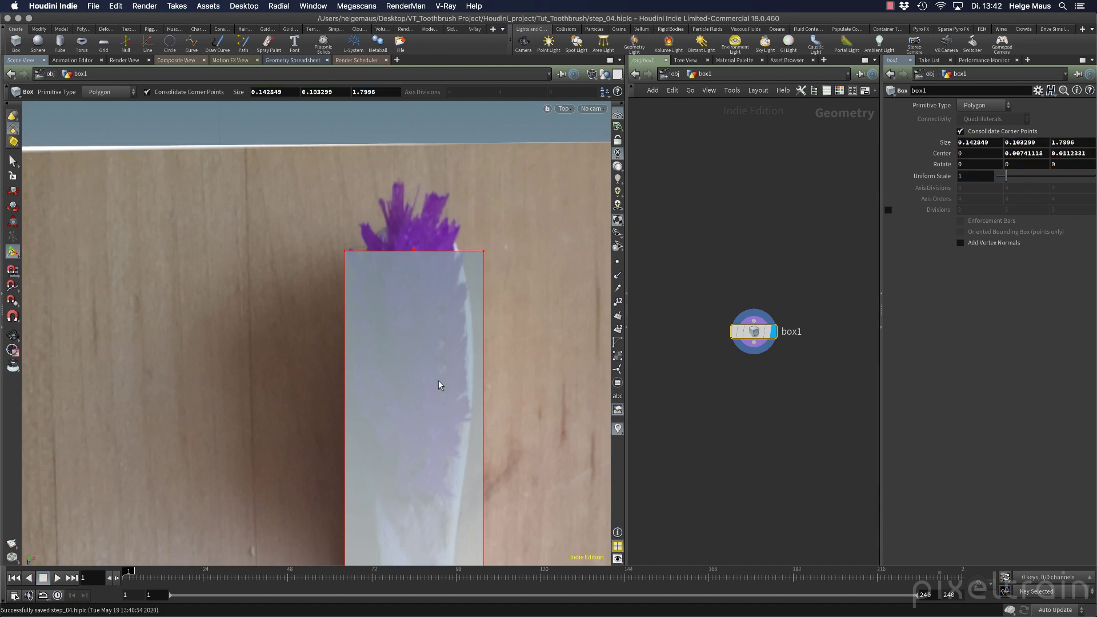
Step: Shorten the box at the handle end of the toothbrush to about 1.768 in Z
middle_click_drag(471, 393, 479, 90, "alt")
middle_click_drag(401, 514, 389, 123, "alt")
middle_click_drag(414, 352, 411, 347, "alt")
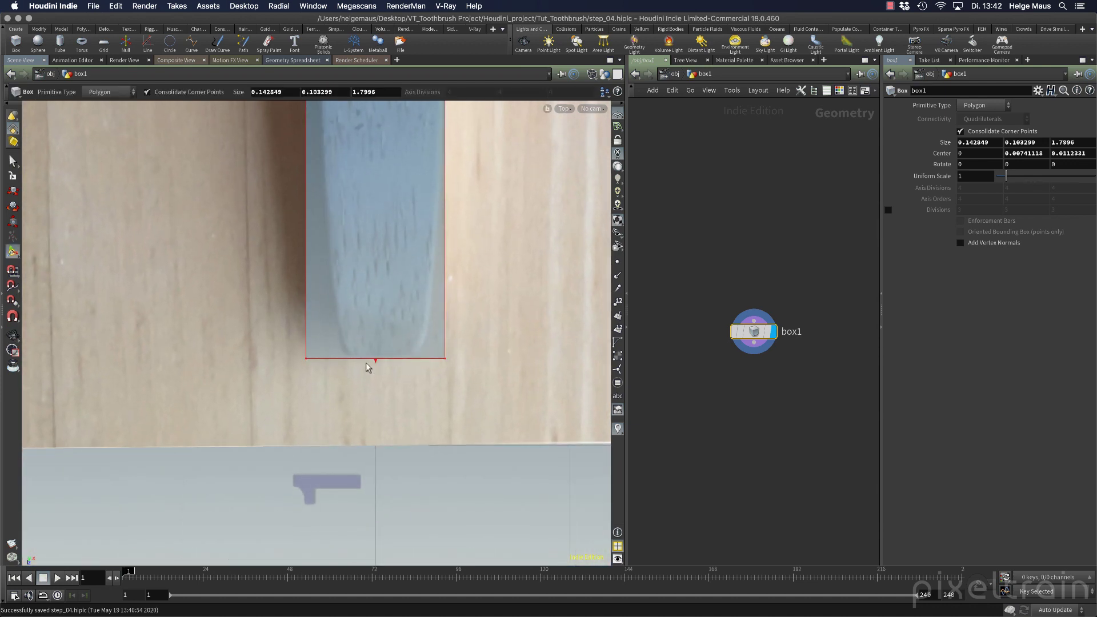
left_click_drag(375, 360, 382, 333)
key("Escape")
scroll(457, 337, "down", 6)
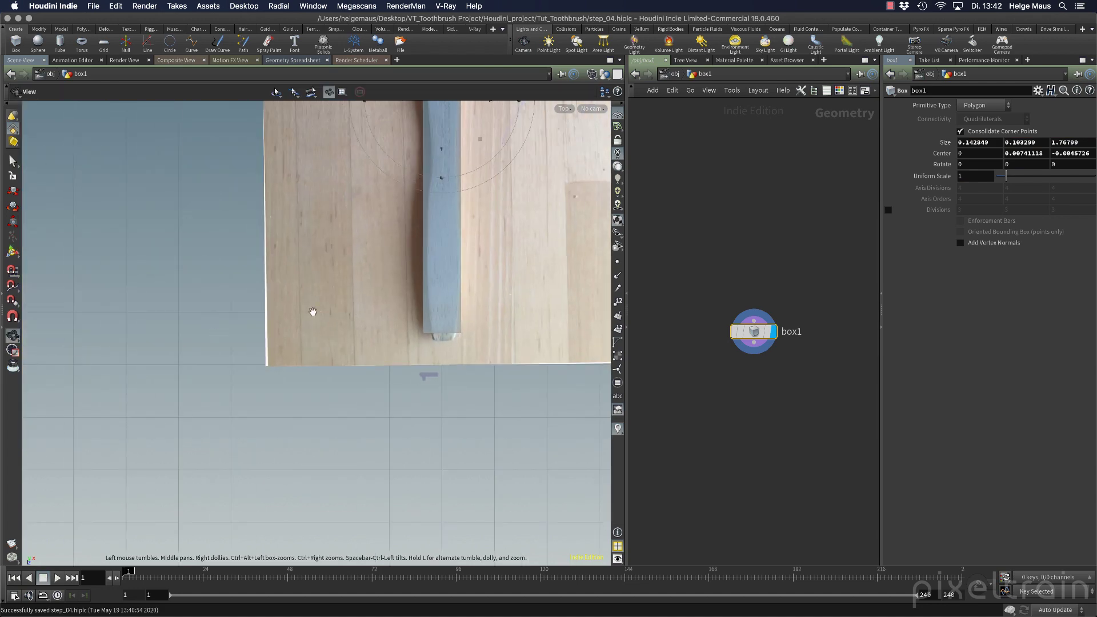
Step: Return to the object level in perspective view and set the Ref_top reference image's Y translation to -0.1
key("h")
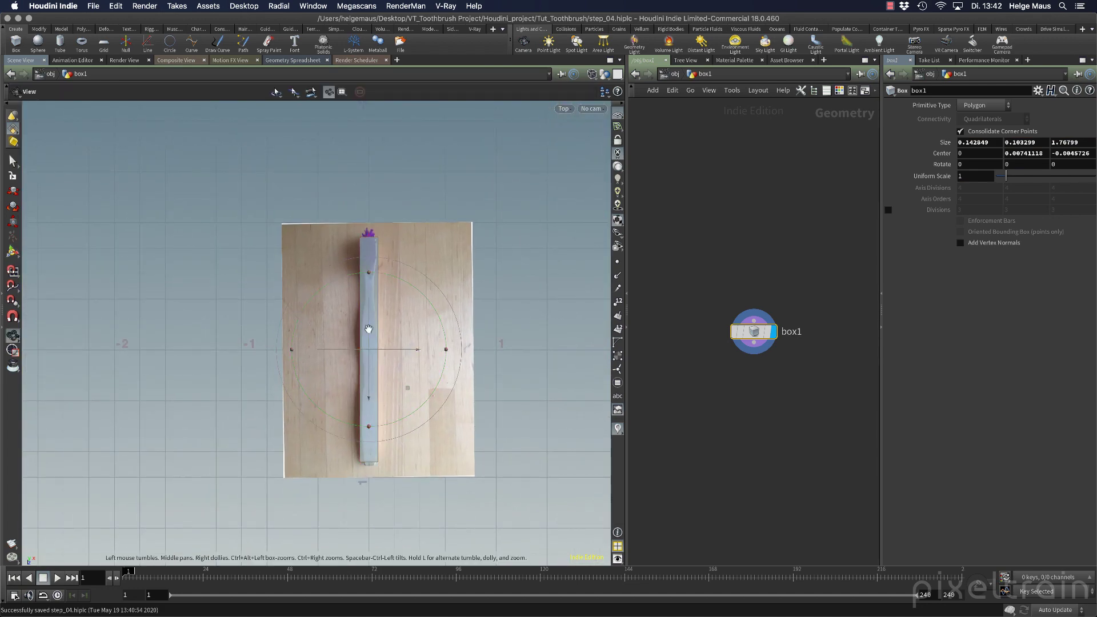
left_click_drag(369, 329, 335, 357)
right_click_drag(316, 341, 372, 336)
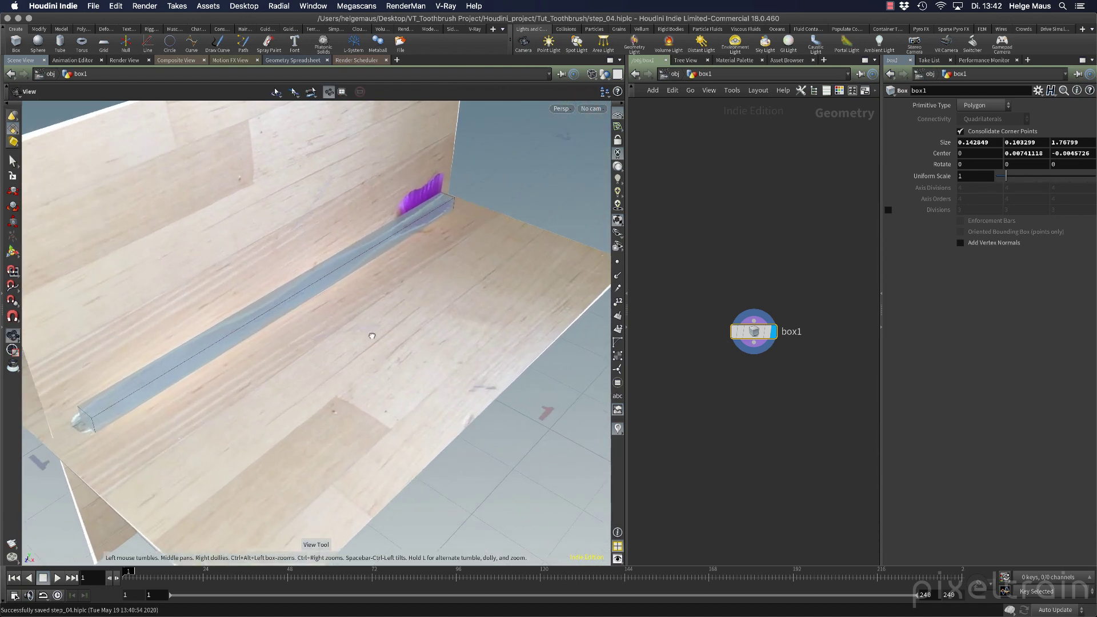
left_click_drag(372, 336, 400, 285)
left_click(673, 74)
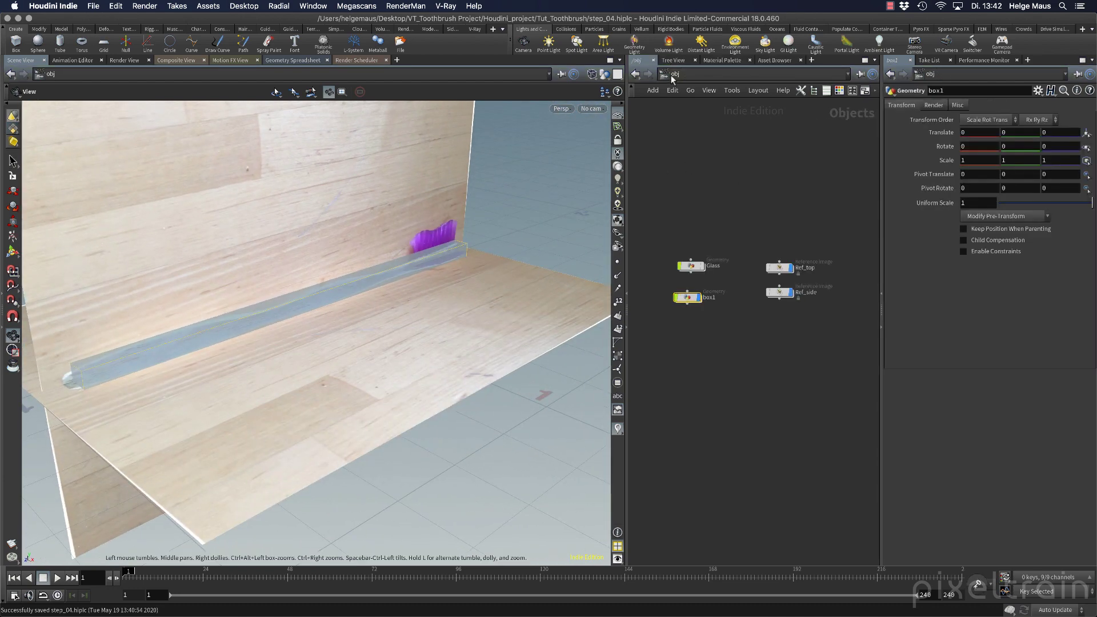
left_click(736, 404)
left_click(780, 267)
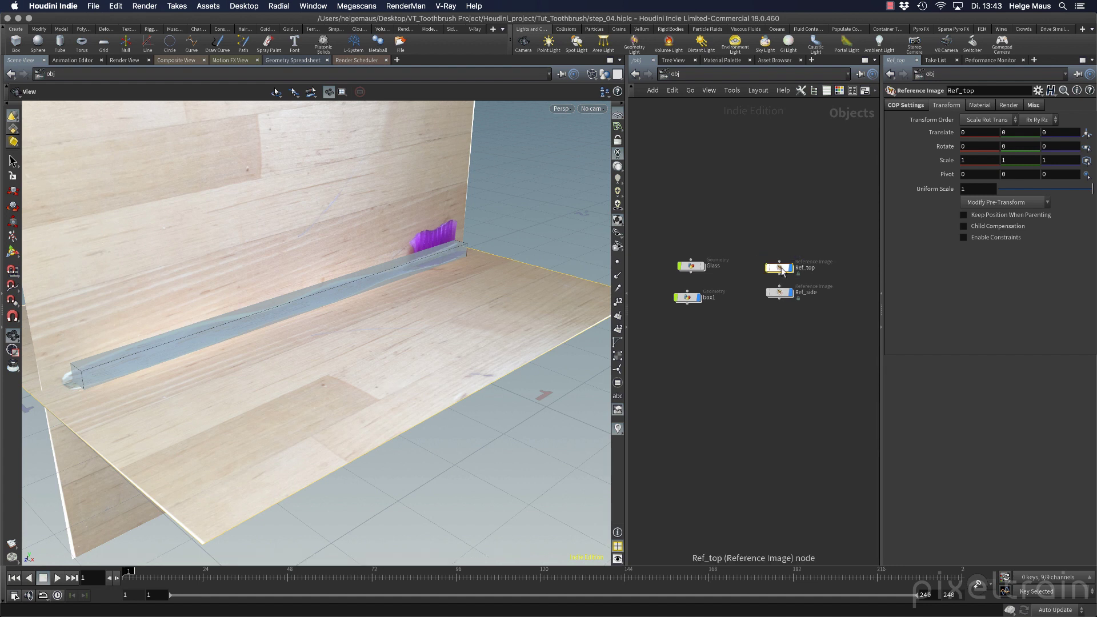
left_click(1010, 132)
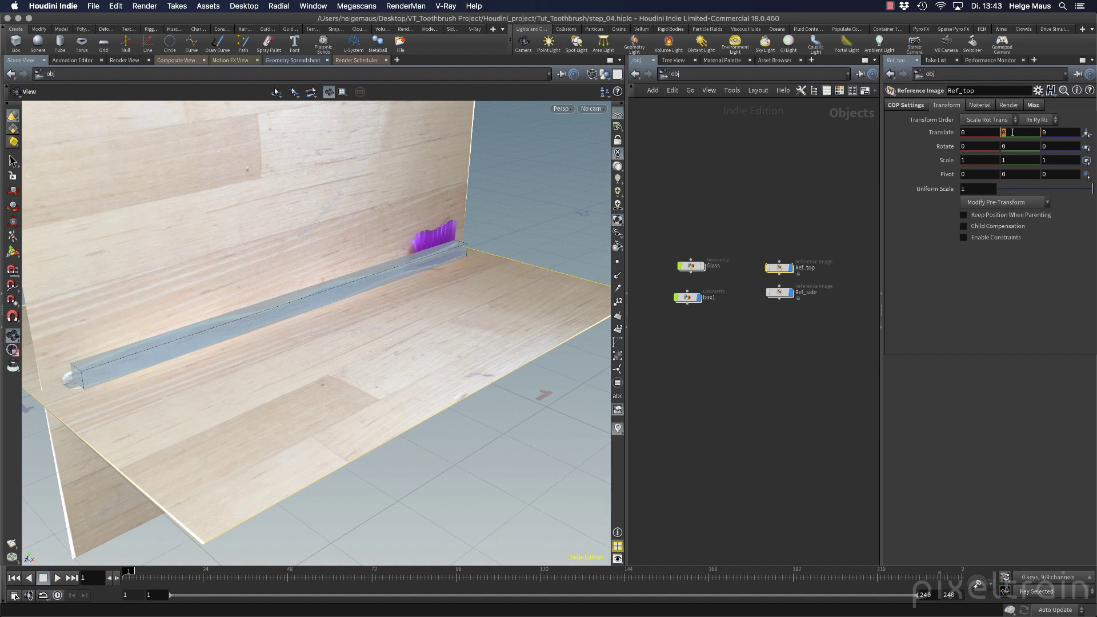
type("-.1")
key("Return")
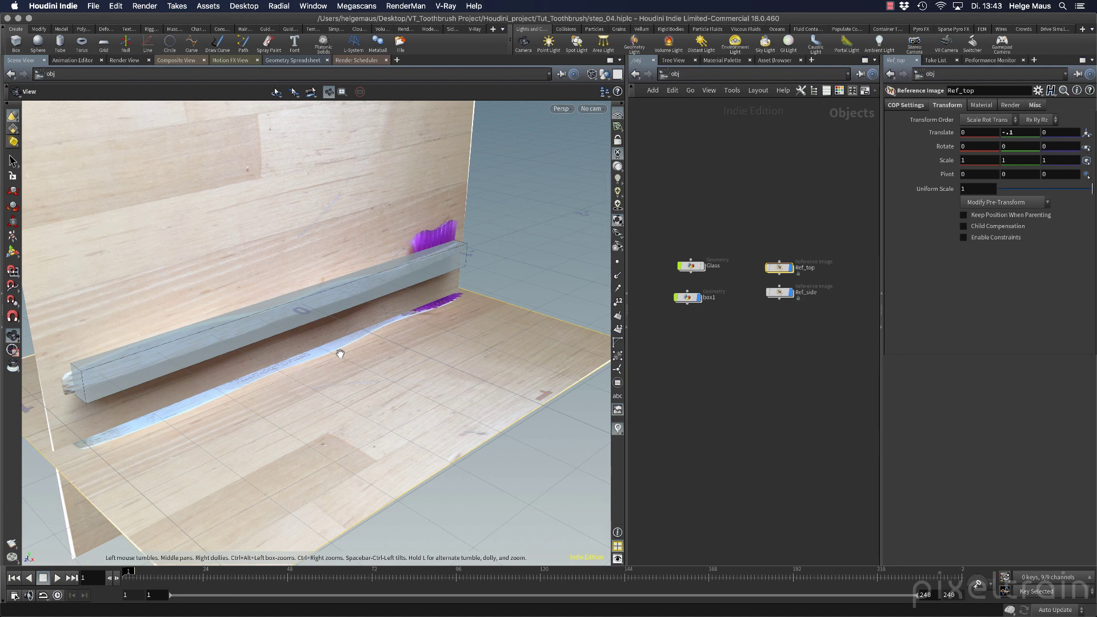
Step: Set the Ref_side reference image's X translation to 0.1 so the picture stands behind the box
key("space+2")
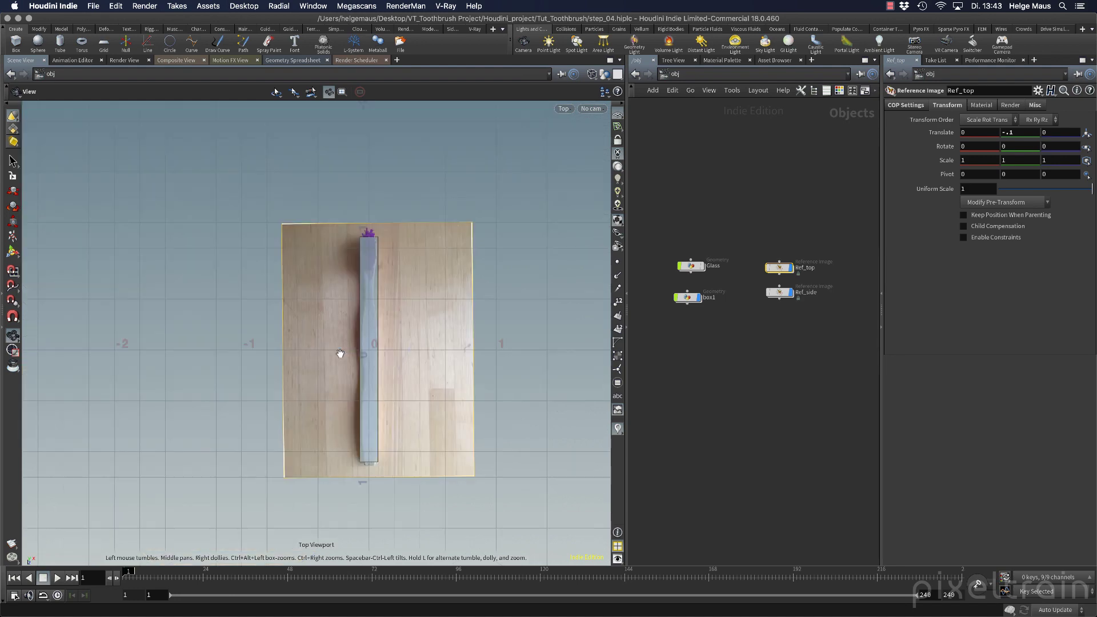
scroll(417, 313, "up", 5)
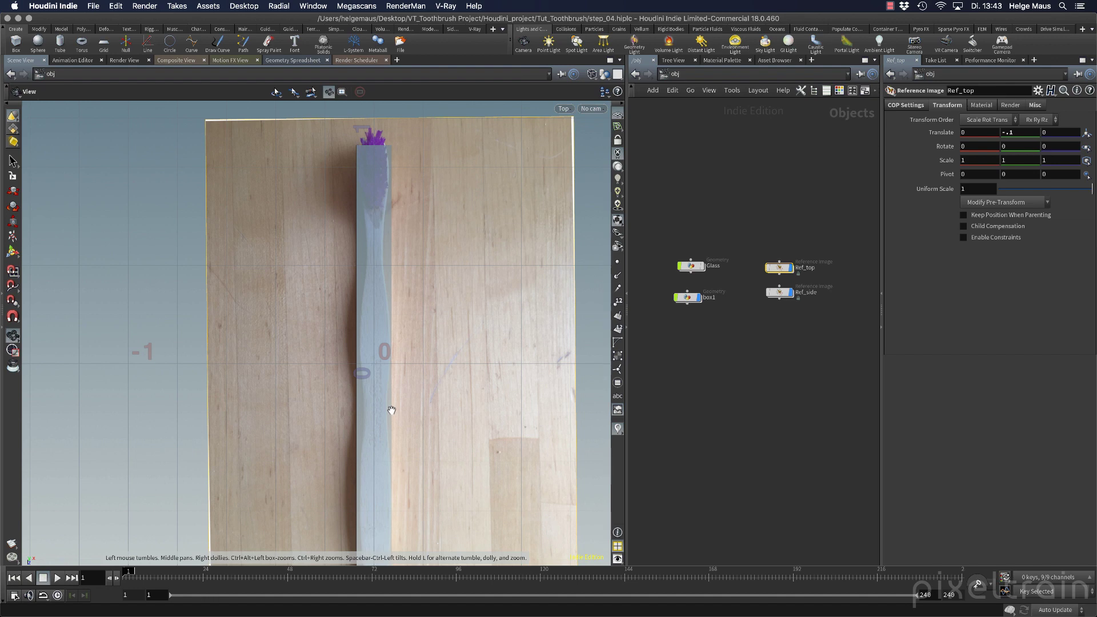
key("space+1")
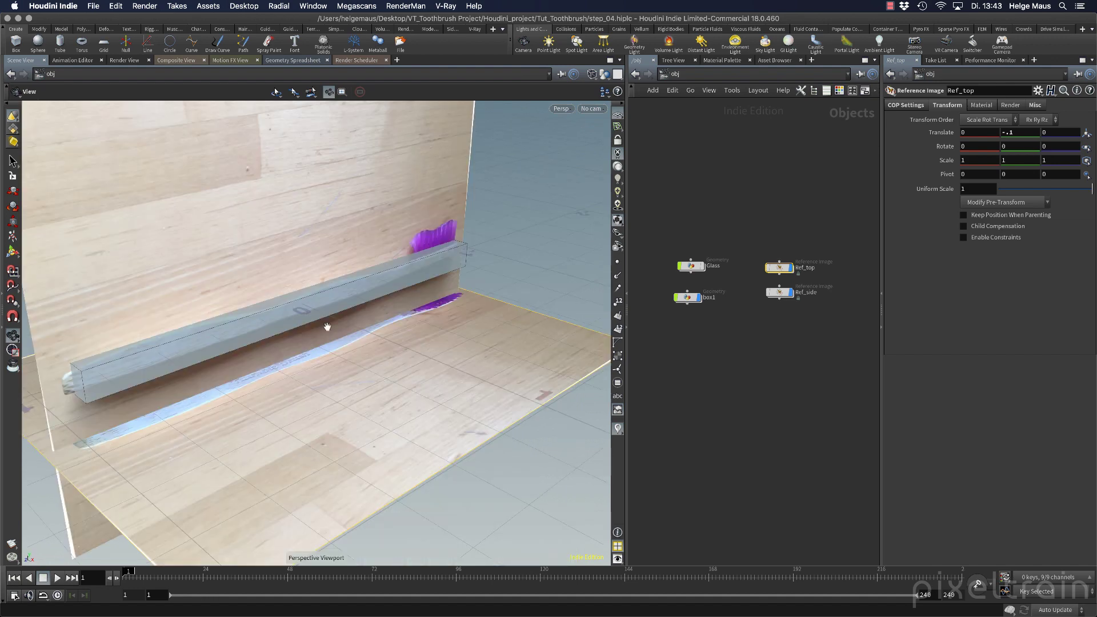
left_click(782, 294)
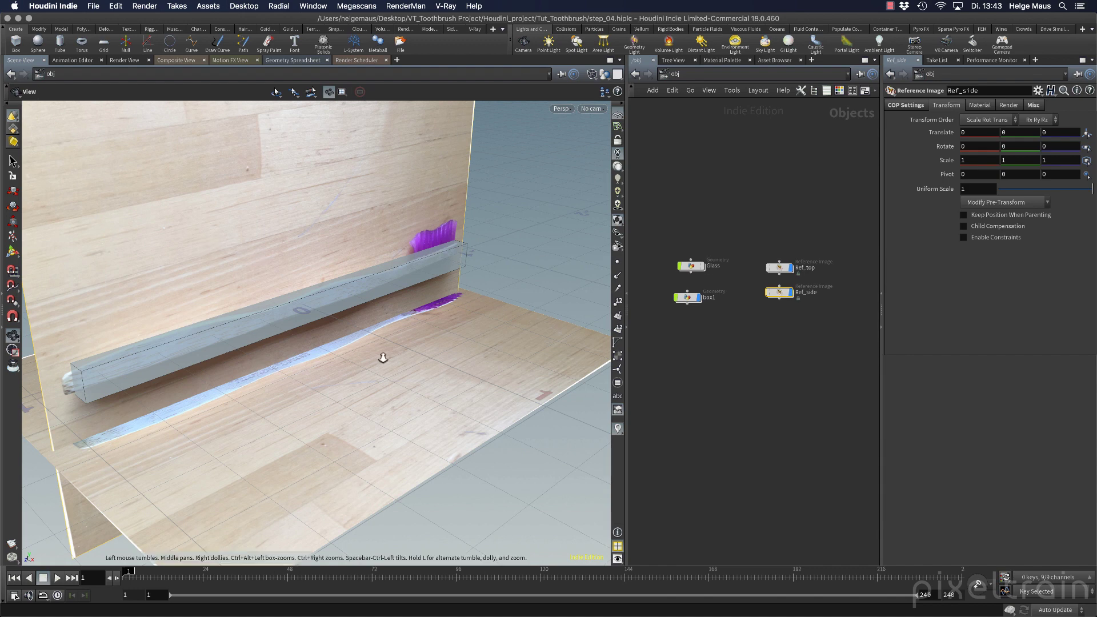
right_click_drag(373, 357, 243, 348)
left_click_drag(242, 348, 296, 379)
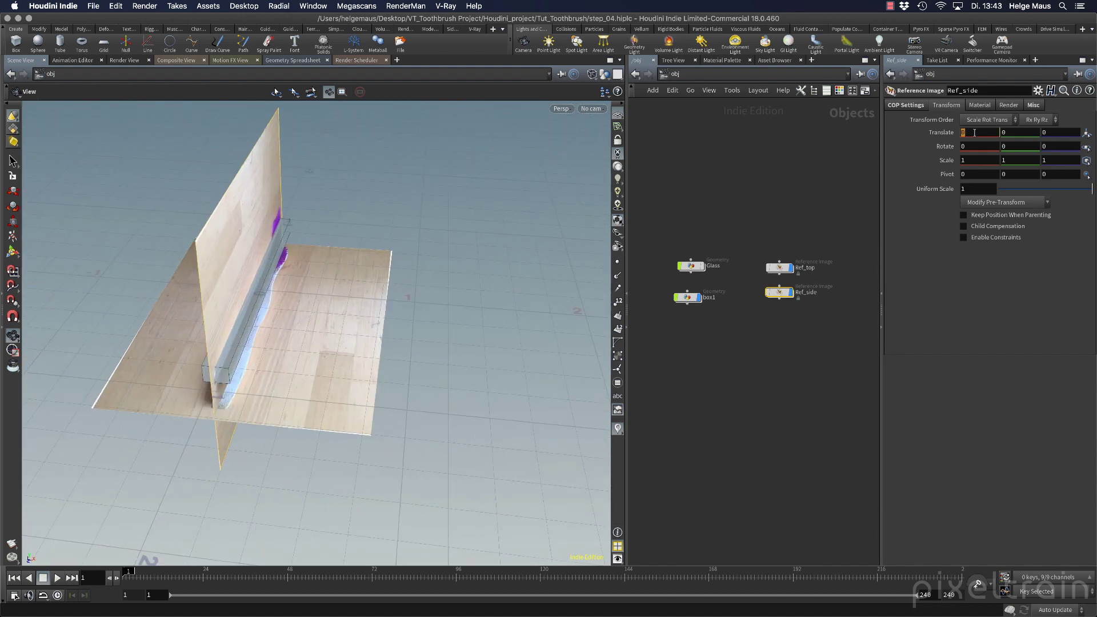
key("Return")
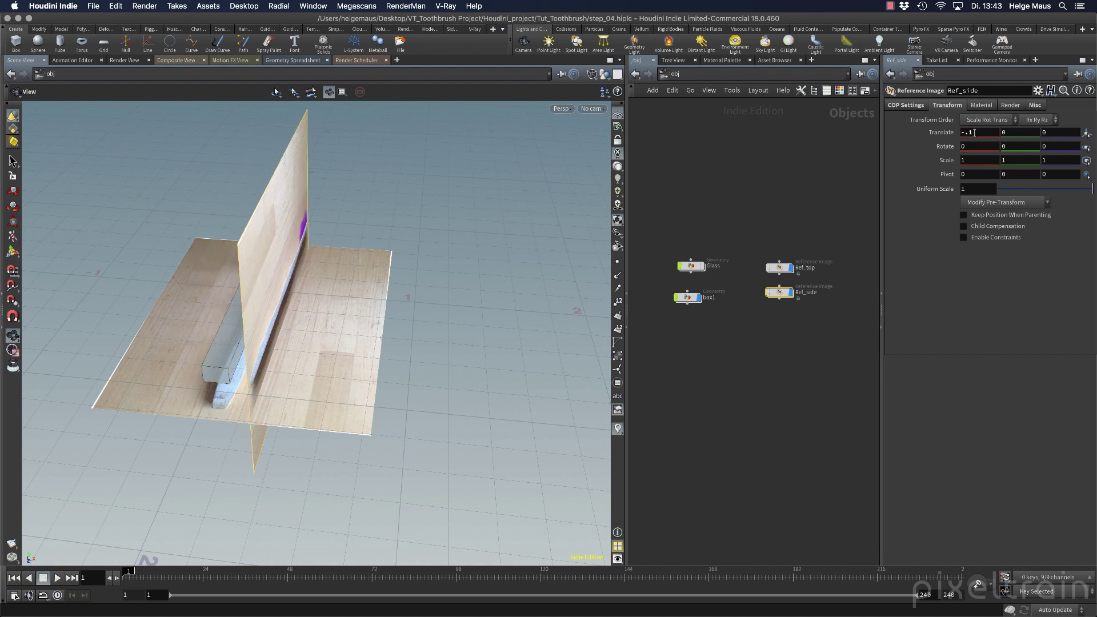
left_click_drag(965, 132, 907, 132)
key("BackSpace")
key("Return")
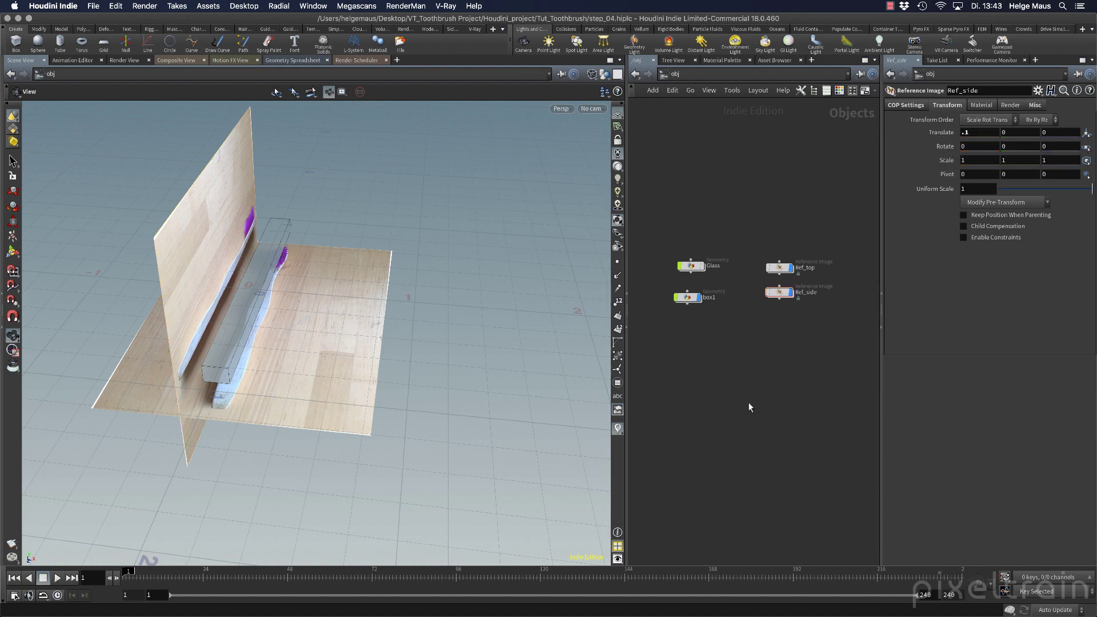
Step: Save the scene and hide the reference grid in the perspective view
key("super+s")
mouse_move(320, 365)
left_mouse_down()
mouse_move(276, 372)
mouse_move(170, 347)
mouse_move(284, 362)
mouse_move(284, 319)
mouse_move(421, 321)
mouse_move(436, 301)
mouse_move(353, 347)
mouse_move(285, 366)
mouse_move(318, 363)
left_mouse_up()
left_click(618, 115)
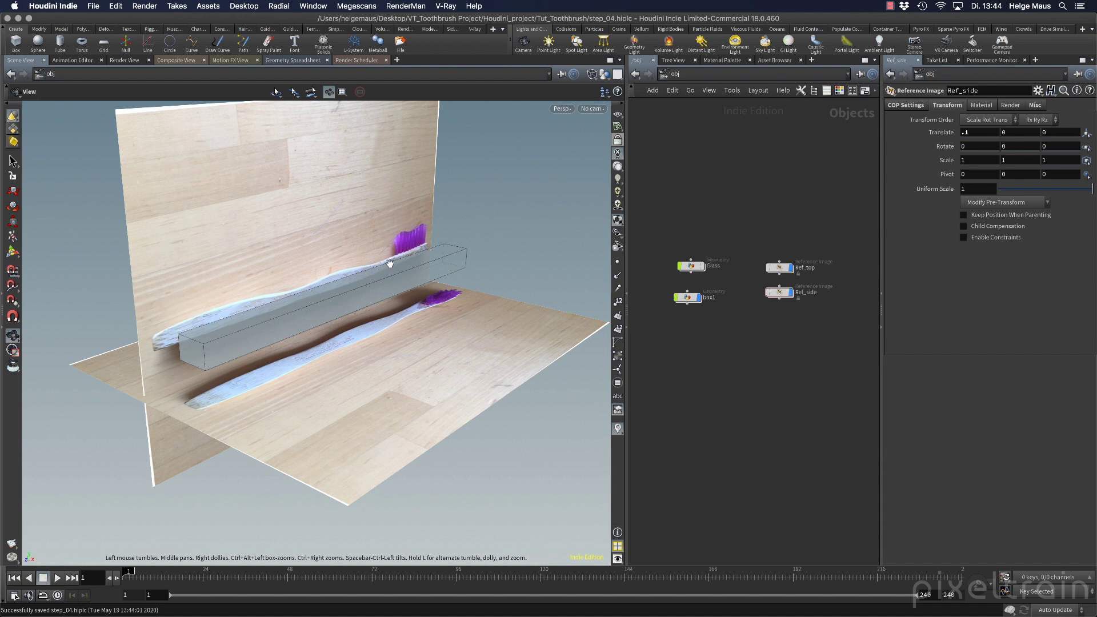
Step: Enter the box1 geometry network and add an Edge Loop split to the box using the Poly Modeling radial tools
double_click(690, 297)
left_click_drag(754, 307, 743, 162)
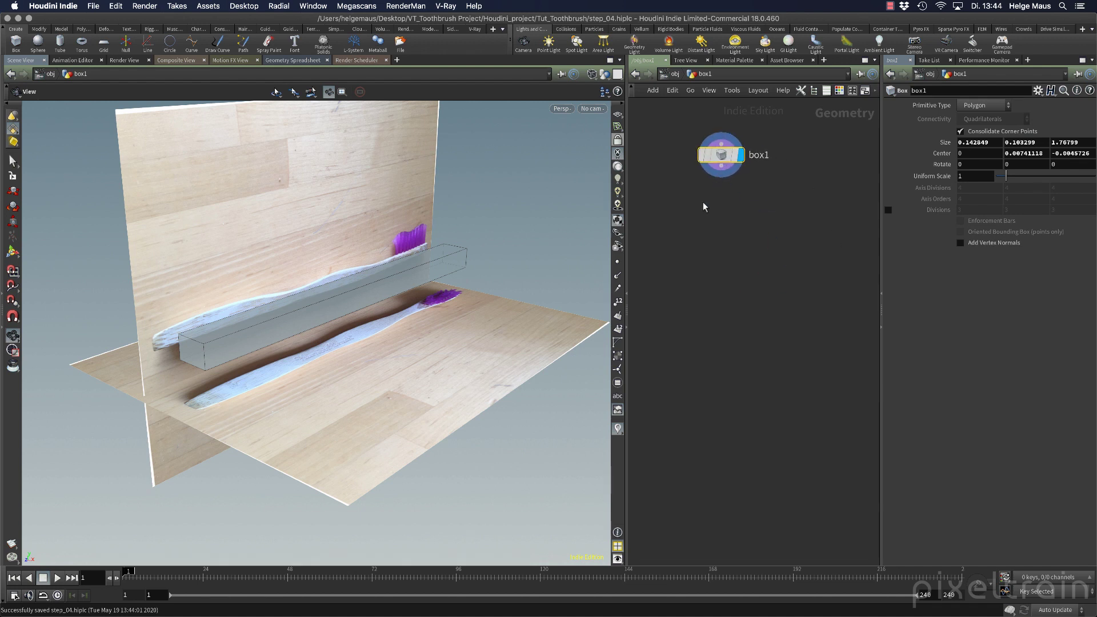
left_click(290, 8)
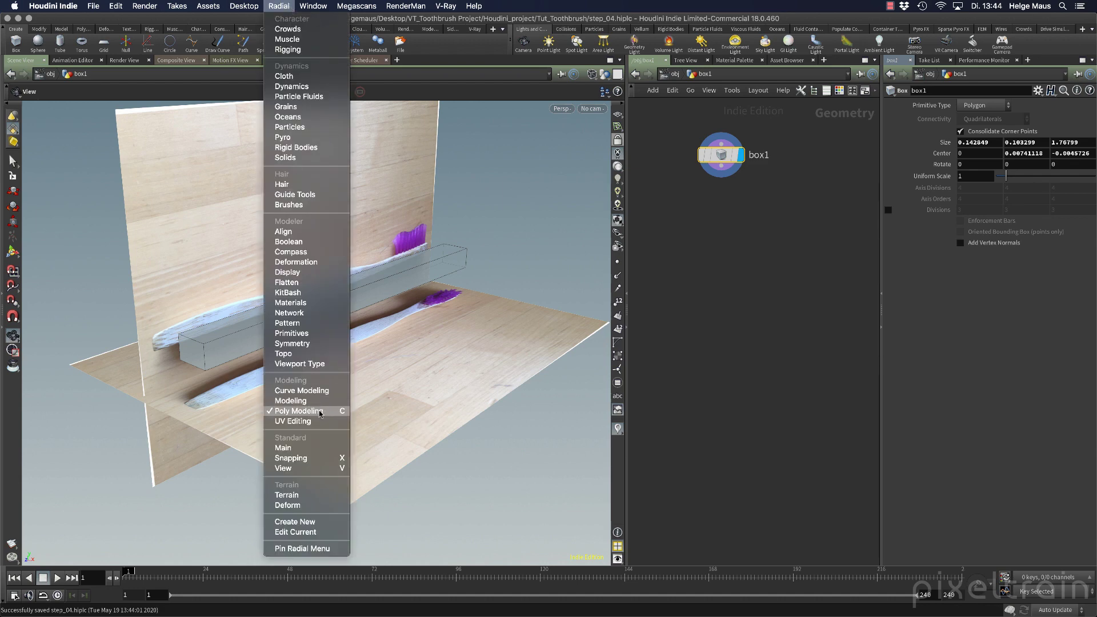
left_click(772, 335)
key("c")
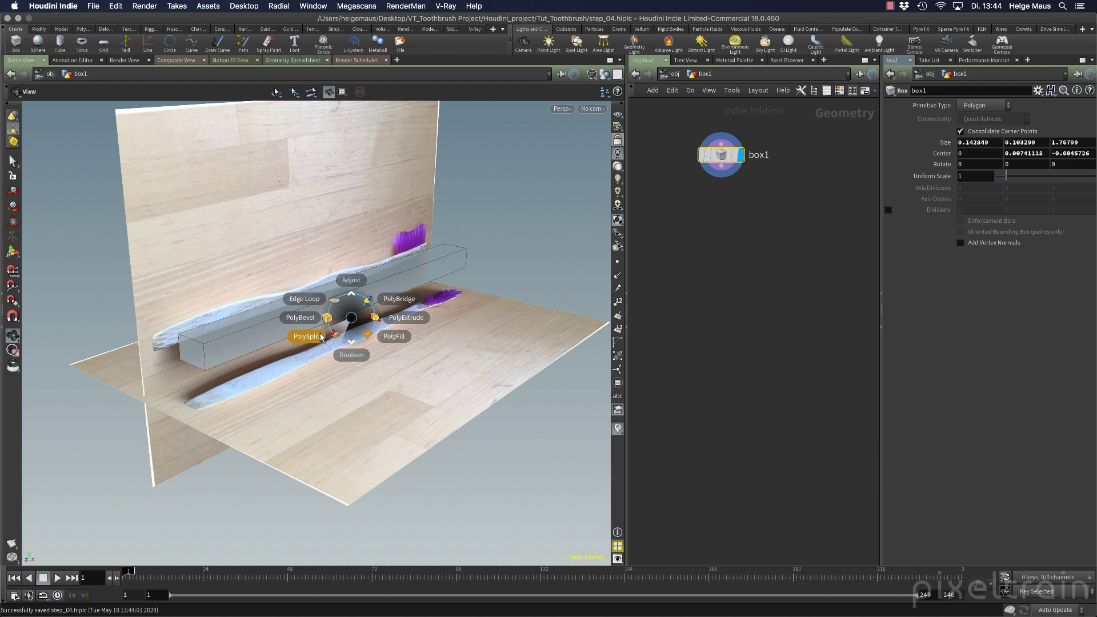
left_click(316, 300)
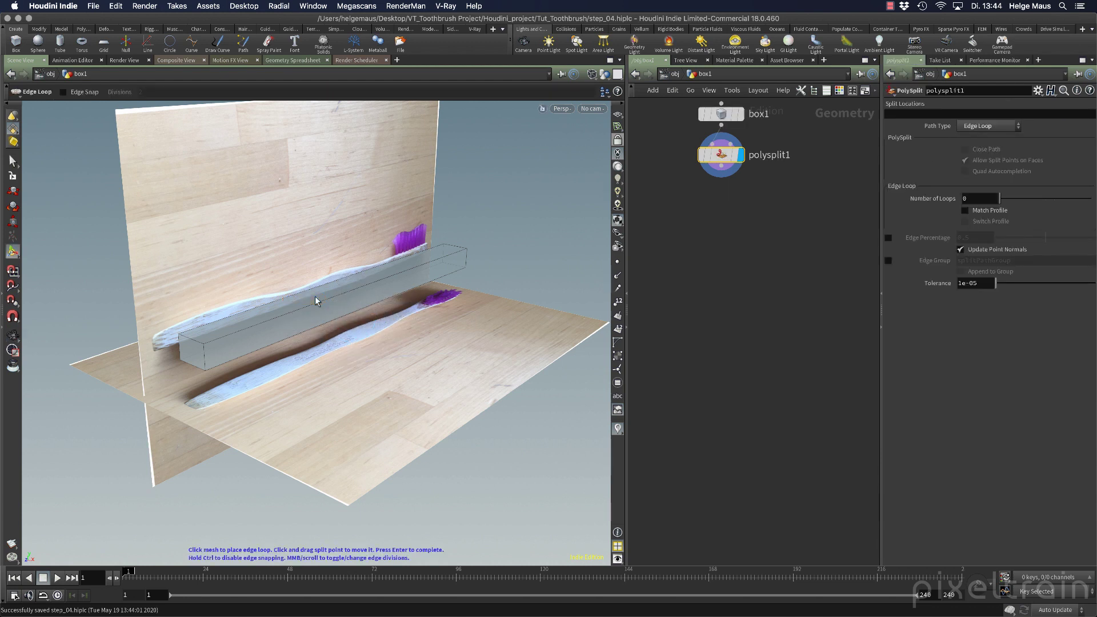
key("h")
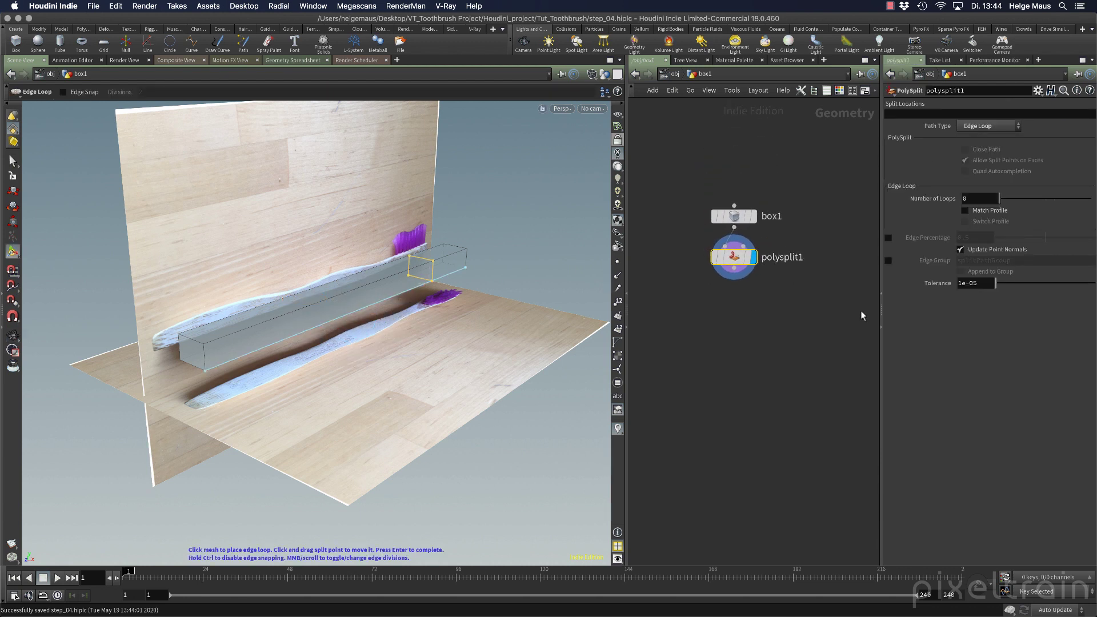
Step: Set the number of edge loops to 12 and place them across the length of the box
left_click_drag(881, 307, 850, 309)
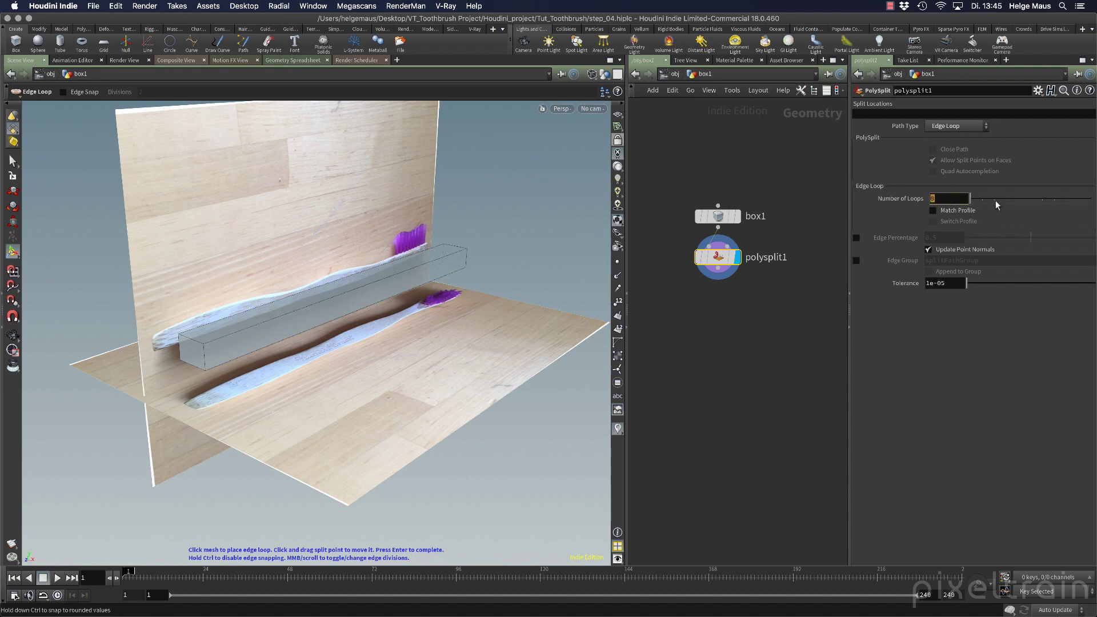
type("12")
key("Return")
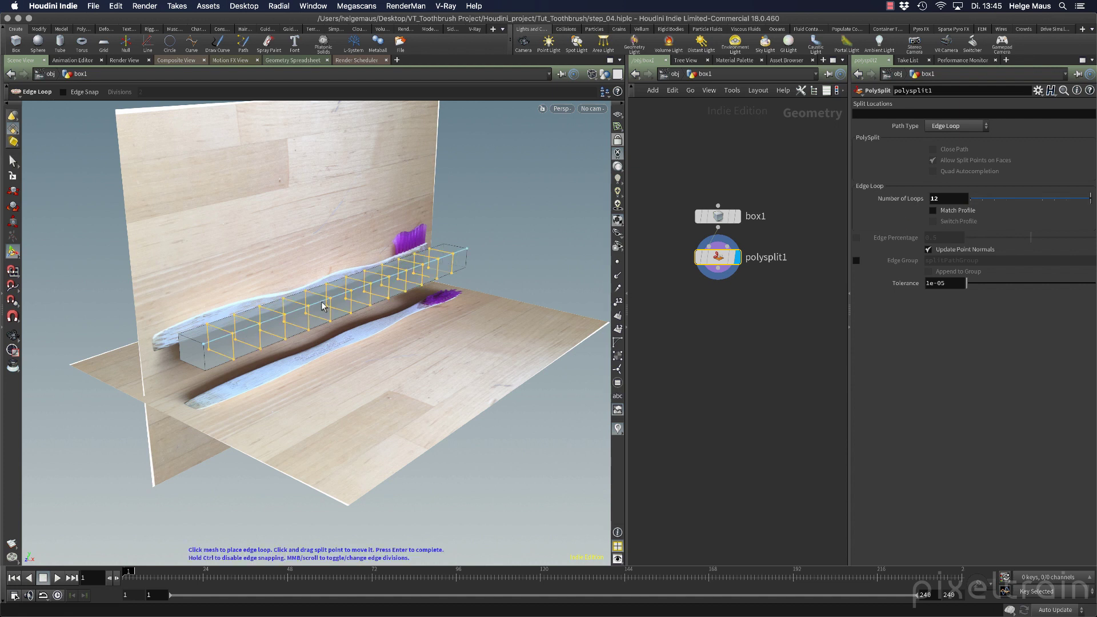
left_click(322, 306)
left_click_drag(507, 371, 436, 392, "alt")
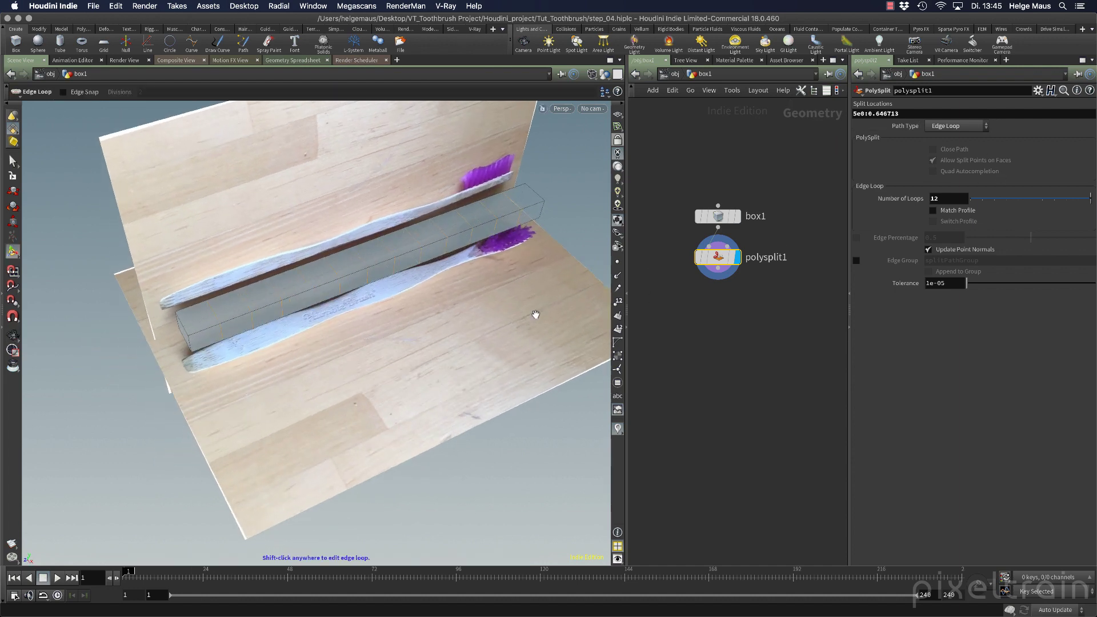
key("Escape")
left_click_drag(411, 343, 313, 350)
key("Return")
key("Escape")
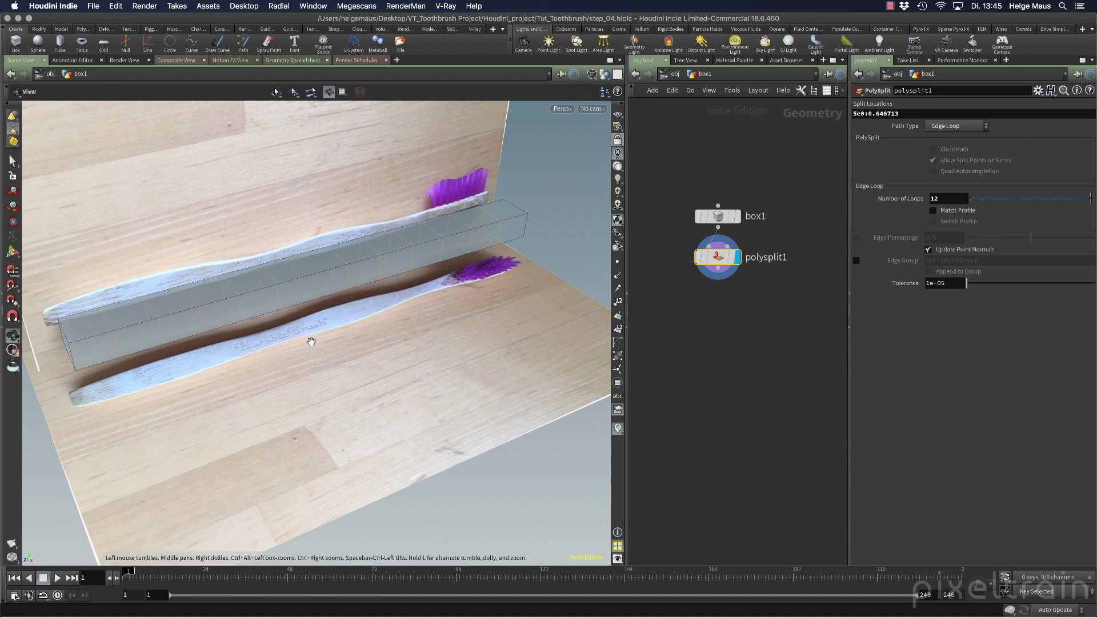
Step: Save the scene and switch to selecting points in the top view
key("space+2")
key("Return")
scroll(420, 348, "up", 4)
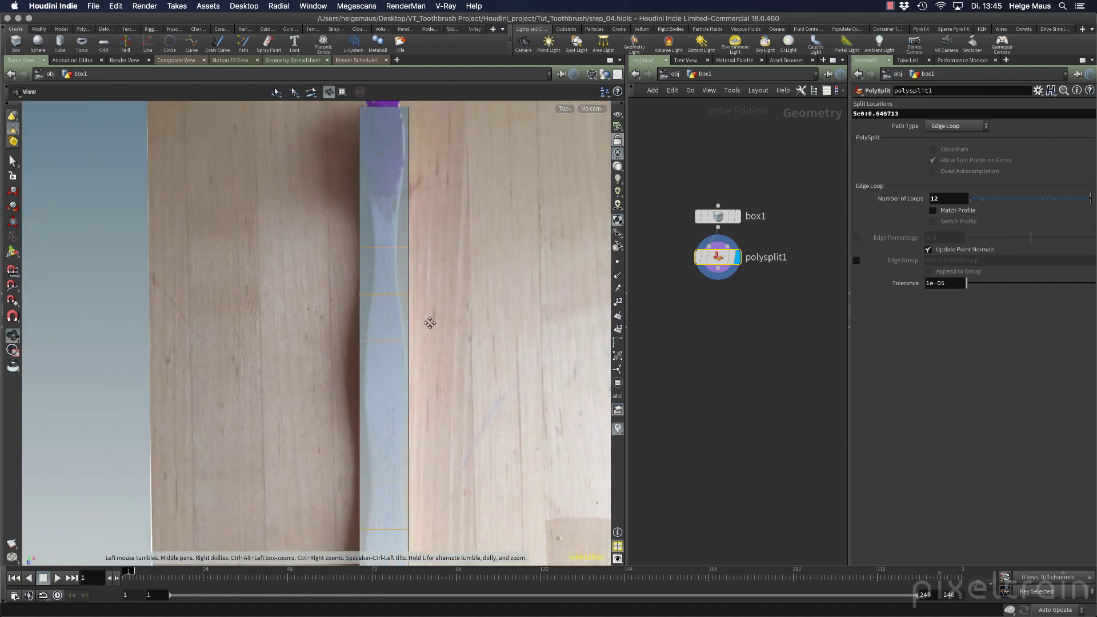
key("super+s")
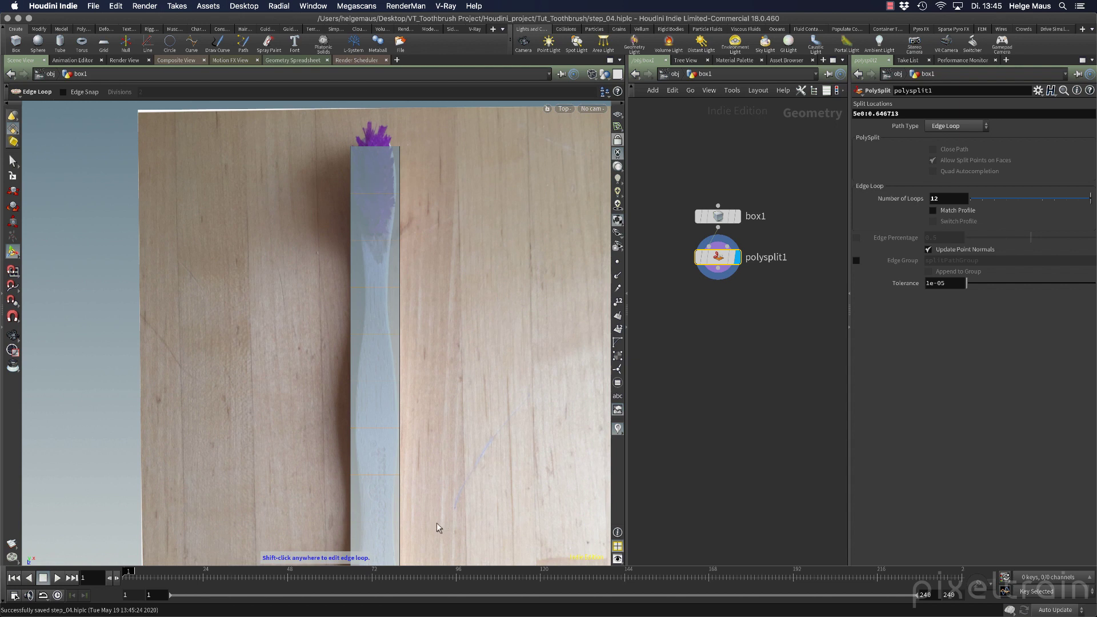
left_click(13, 163)
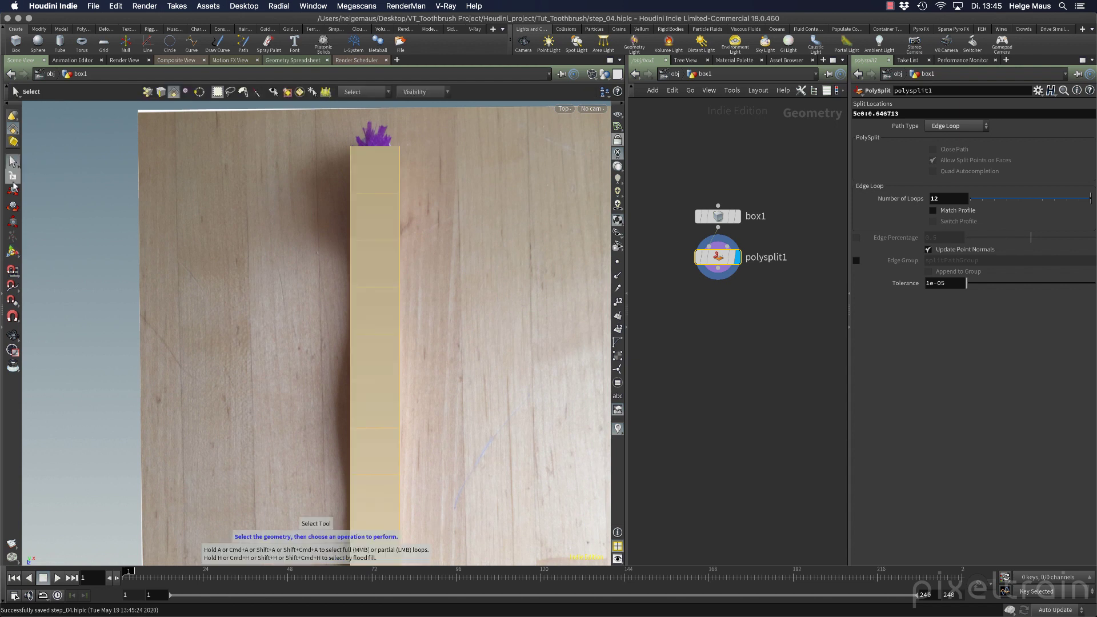
left_click(147, 93)
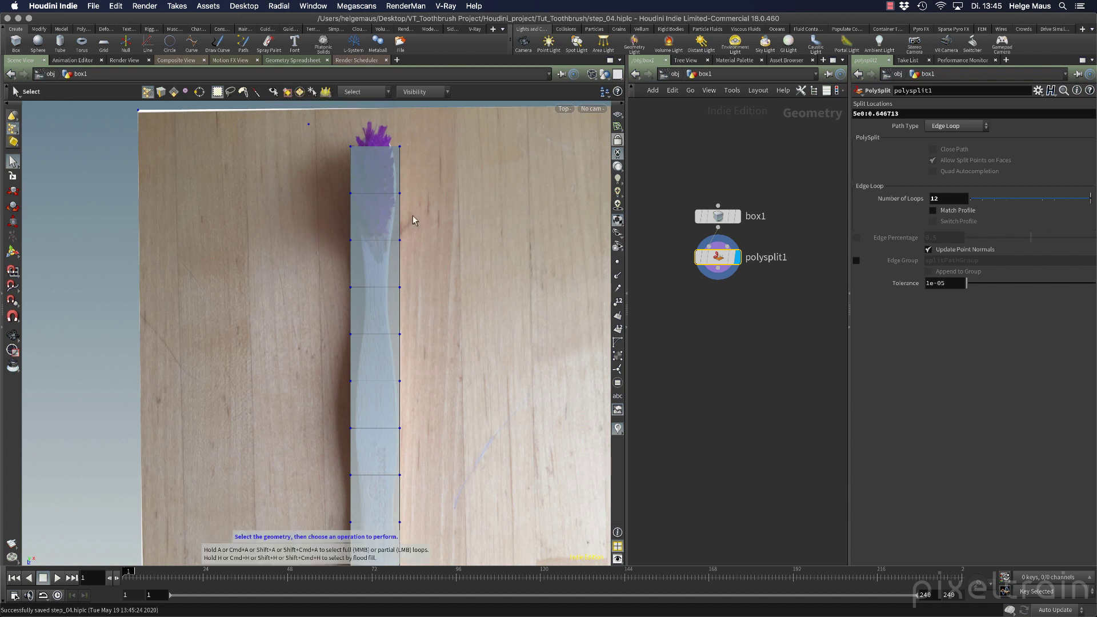
Step: Scale the outermost points at the bristle end to about 0.73 in X to match the head's tip
right_click_drag(327, 217, 416, 188, "alt")
middle_click_drag(417, 188, 414, 266, "alt")
right_click_drag(263, 226, 384, 240, "alt")
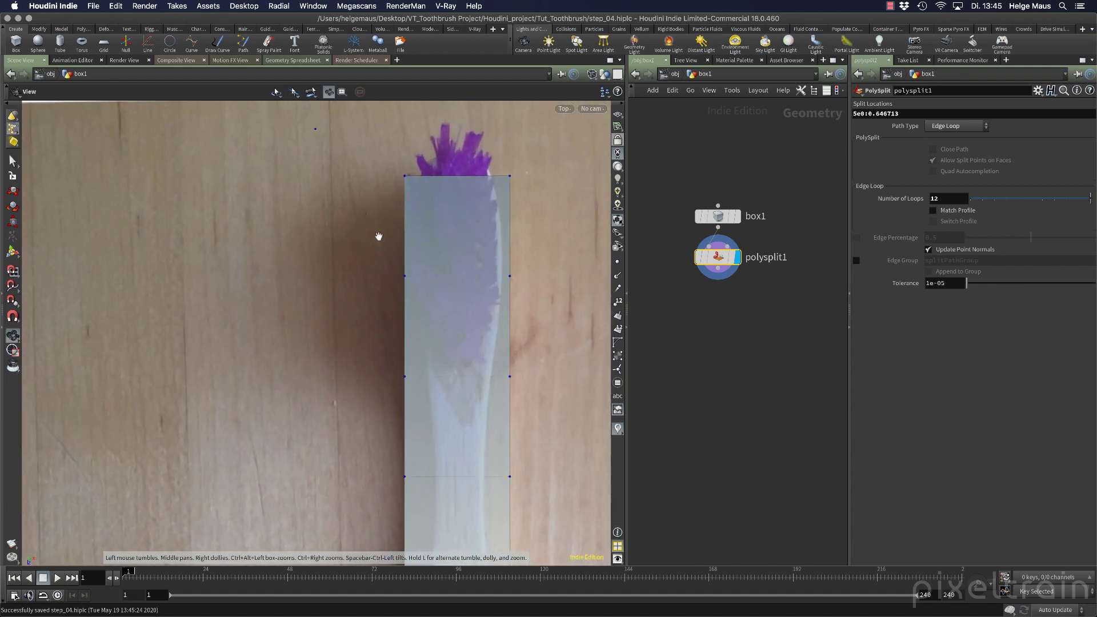
middle_click_drag(385, 240, 264, 257, "alt")
key("s")
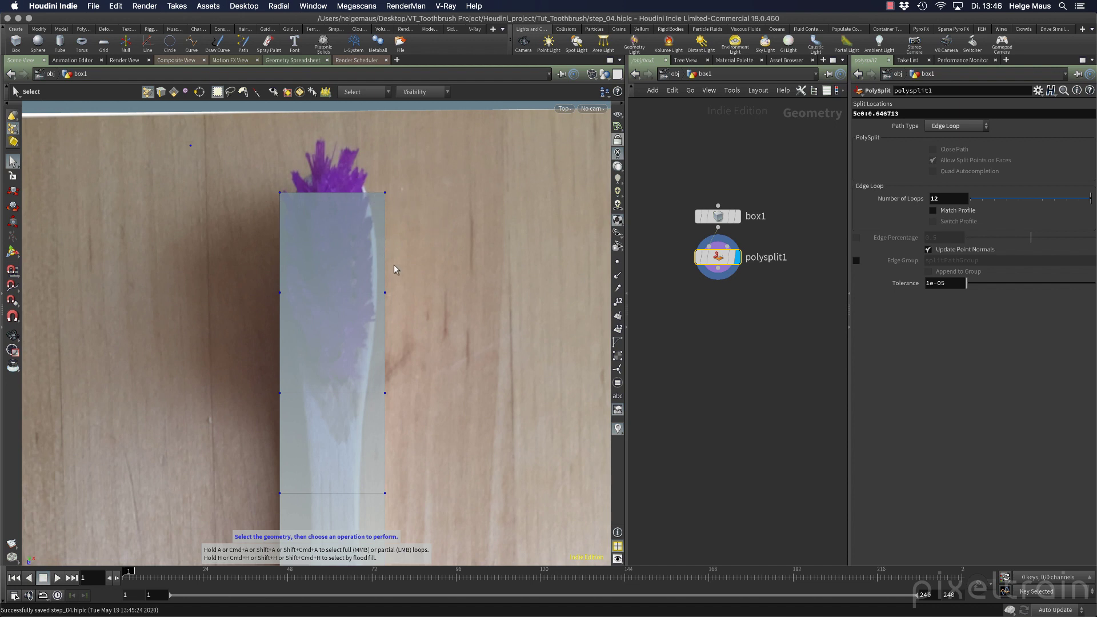
left_click(323, 193)
mouse_move(619, 535)
left_click(12, 222)
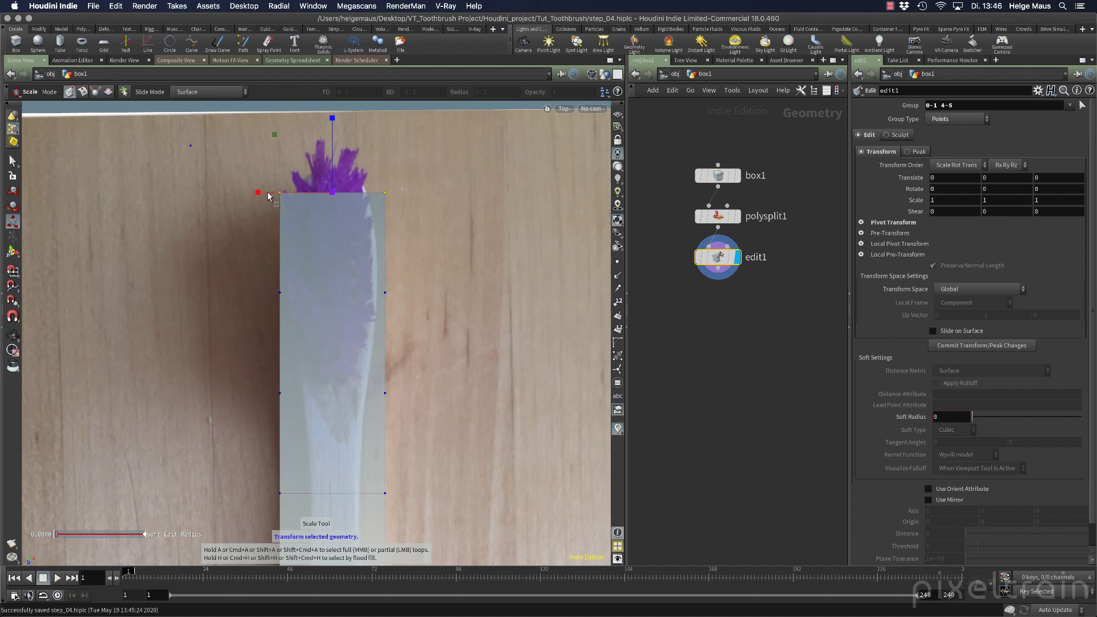
left_click_drag(259, 193, 278, 193)
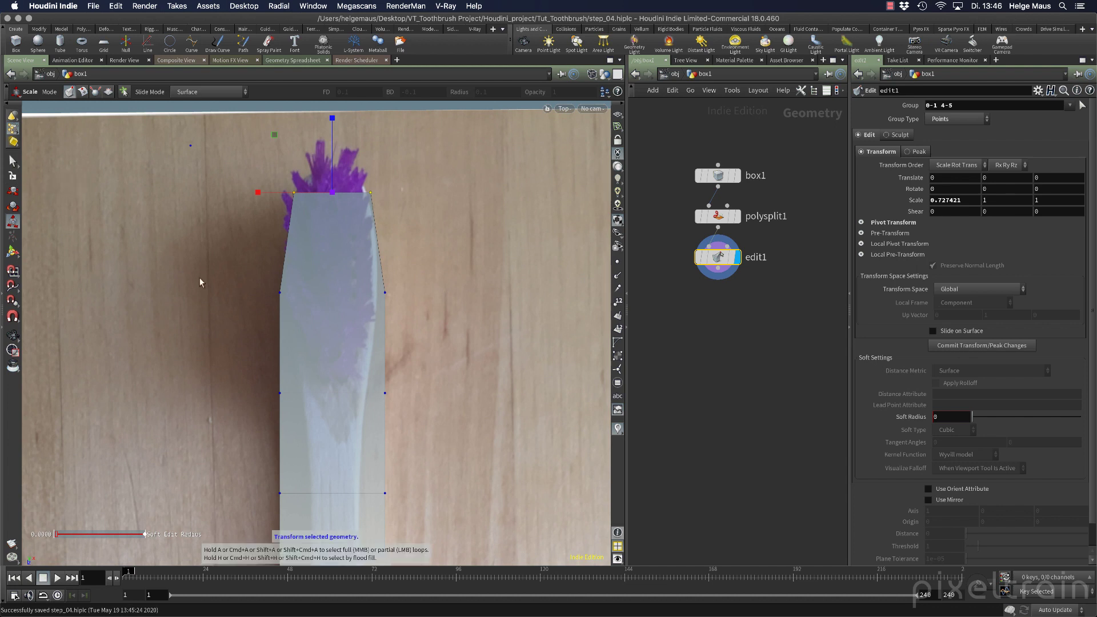
Step: Narrow the second, third and fourth point rows from the bristle end in X to fit the brush head, the second to about 0.89
left_click_drag(234, 273, 428, 310)
left_click_drag(258, 293, 265, 295)
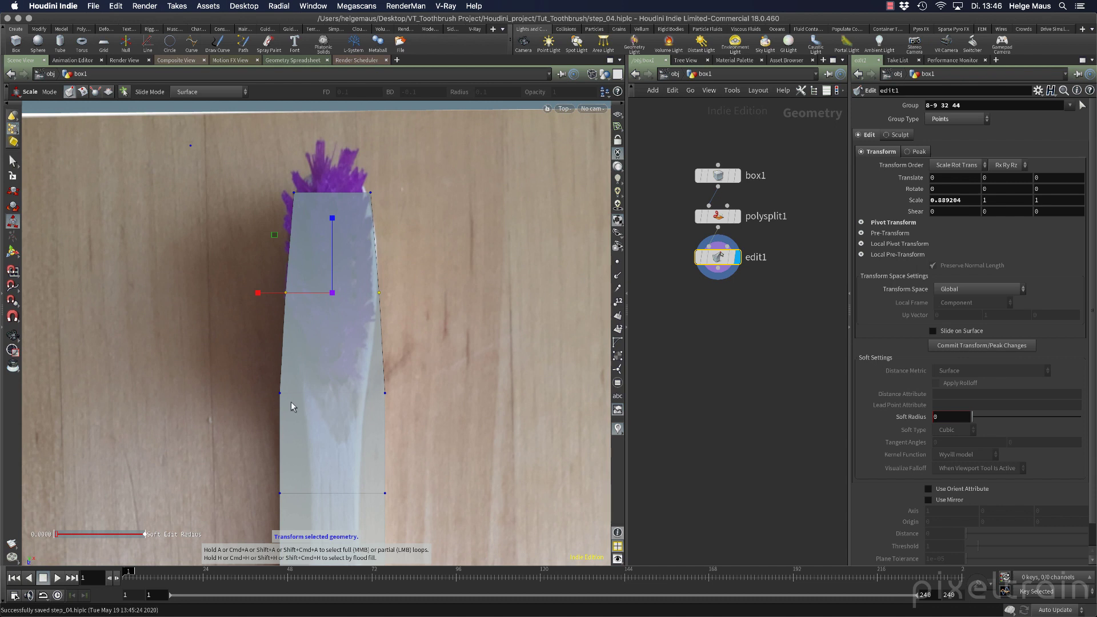
left_click_drag(221, 362, 428, 409)
left_click_drag(258, 393, 282, 394)
left_click_drag(227, 478, 440, 519)
left_click_drag(260, 493, 297, 496)
Step: Scale the fifth to seventh point rows from the bristle end in X to follow the outline where the neck meets the handle
middle_click_drag(422, 517, 411, 203, "alt")
key("e")
left_click_drag(231, 252, 471, 307)
left_click_drag(255, 276, 279, 277)
left_click_drag(224, 355, 409, 403)
left_click_drag(249, 377, 257, 375)
left_click_drag(225, 451, 428, 502)
left_click_drag(252, 475, 252, 479)
Step: Narrow the eighth to tenth point rows from the bristle end in X to match the middle of the handle
middle_click_drag(499, 497, 547, 292, "alt")
left_click_drag(303, 355, 443, 400)
left_click_drag(264, 346, 502, 402)
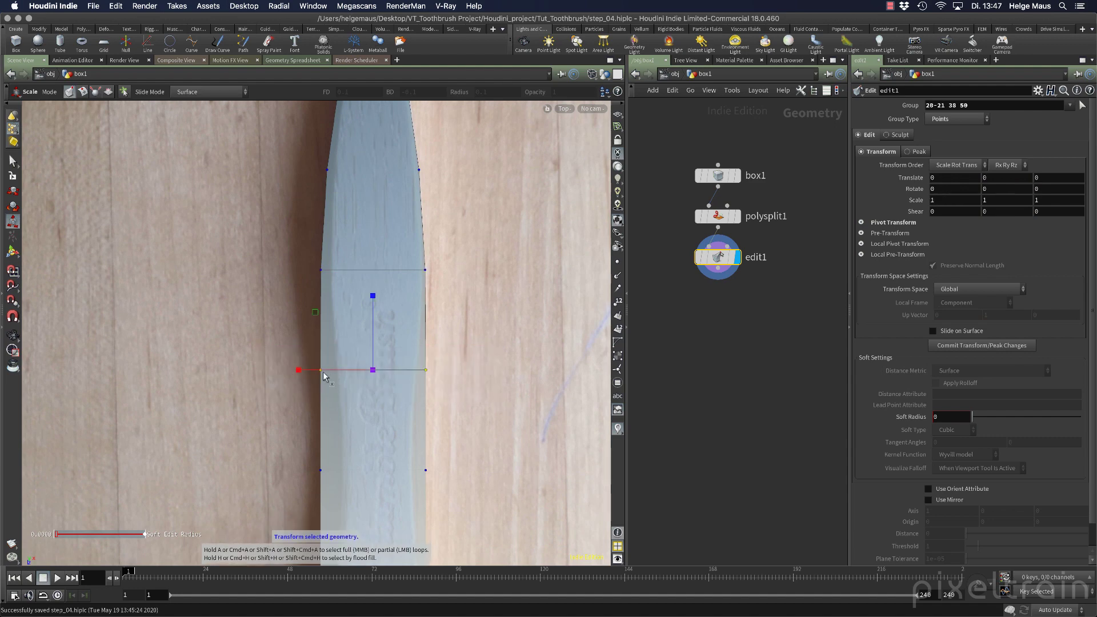
left_click_drag(300, 371, 313, 374)
left_click_drag(275, 446, 511, 510)
left_click_drag(301, 472, 322, 474)
middle_click_drag(497, 462, 555, 196, "alt")
left_click_drag(318, 280, 517, 336)
left_click_drag(363, 308, 374, 308)
Step: Narrow the last two point rows at the handle end in X, scaling the outermost row to about 0.76
middle_click_drag(494, 445, 536, 369)
left_click_drag(522, 396, 320, 449)
left_click_drag(476, 424, 472, 423)
left_click_drag(302, 497, 533, 535)
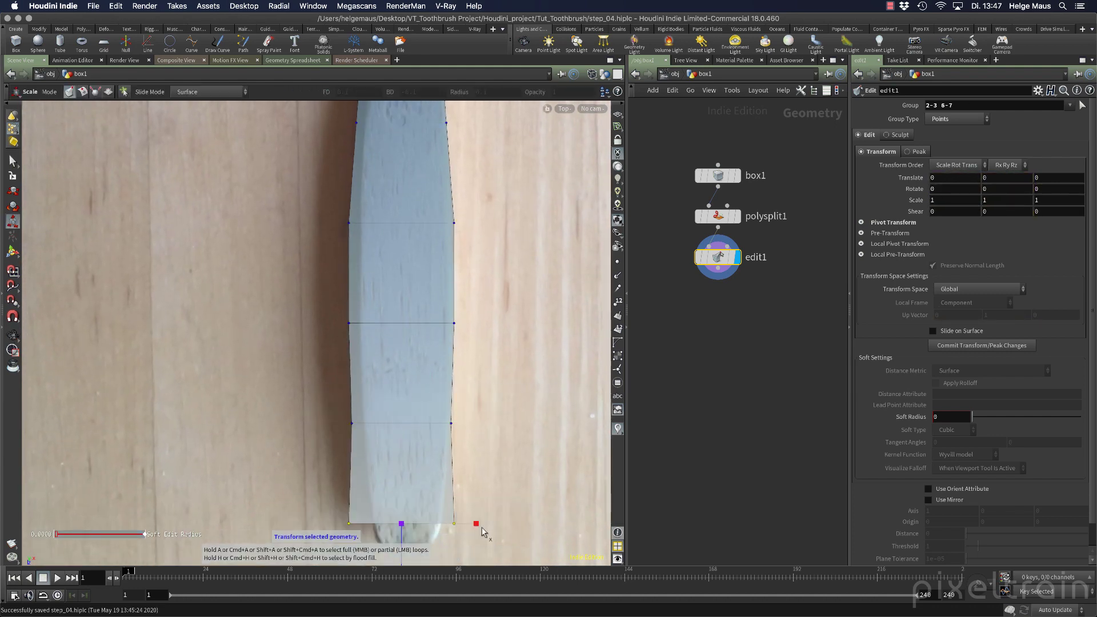
left_click_drag(477, 524, 380, 392)
Step: In the right side view, select the upper corner points at the handle end and activate the Move tool
key("space+1")
key("e")
key("space+4")
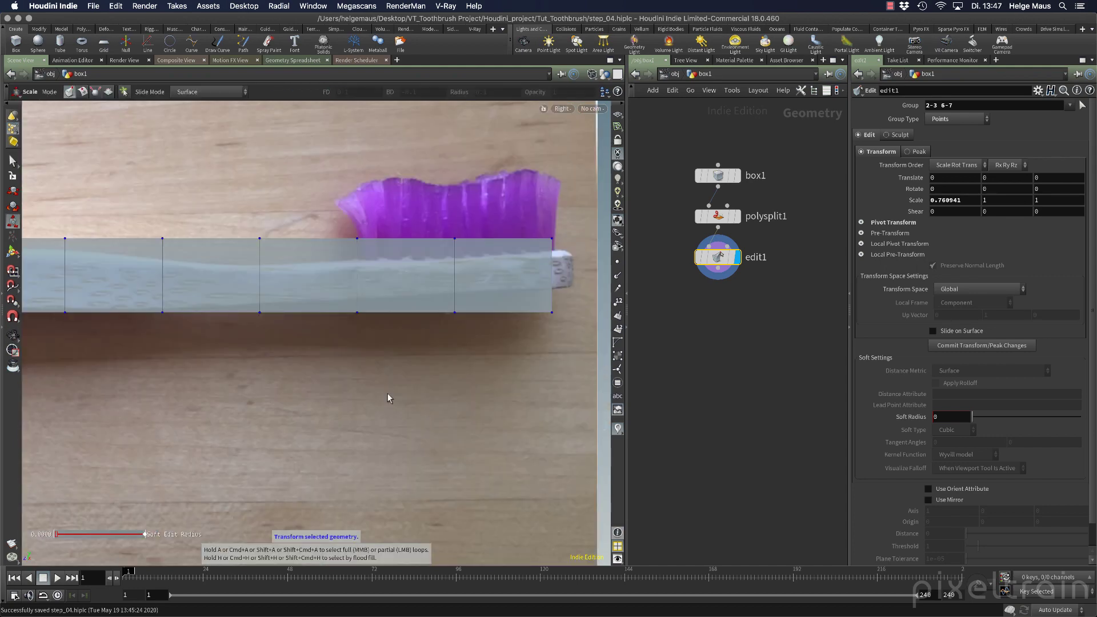
right_click_drag(388, 393, 177, 386, "alt")
middle_click_drag(177, 387, 380, 389, "alt")
right_click_drag(234, 399, 283, 390, "alt")
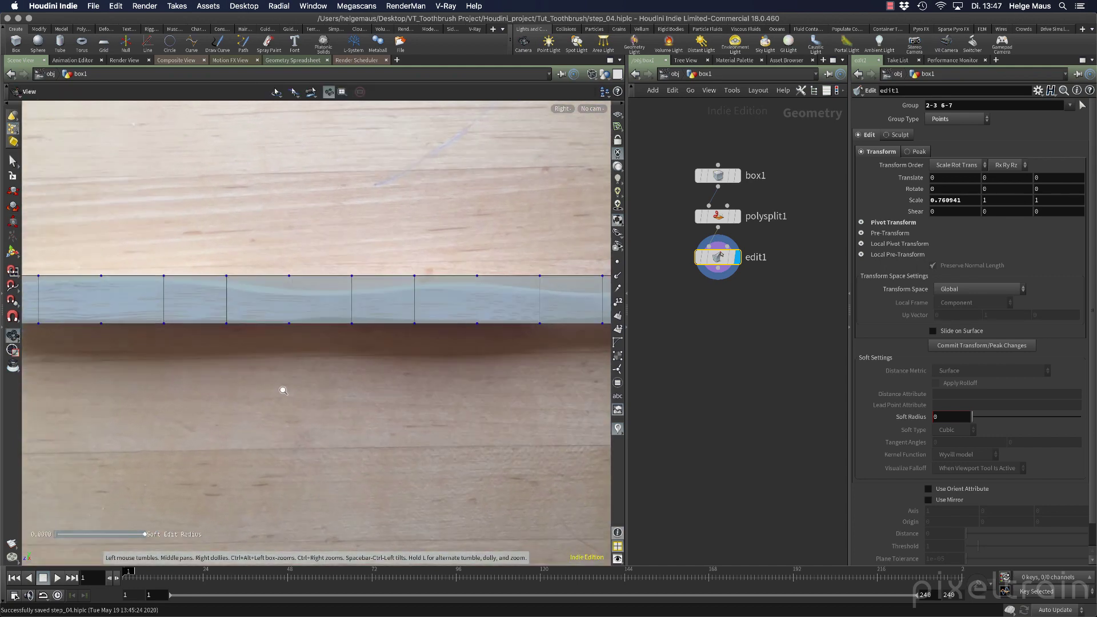
middle_click_drag(201, 397, 424, 417, "alt")
right_click_drag(249, 396, 318, 391, "alt")
middle_click_drag(318, 391, 425, 421, "alt")
right_click_drag(260, 414, 353, 397, "alt")
middle_click_drag(352, 397, 347, 419, "alt")
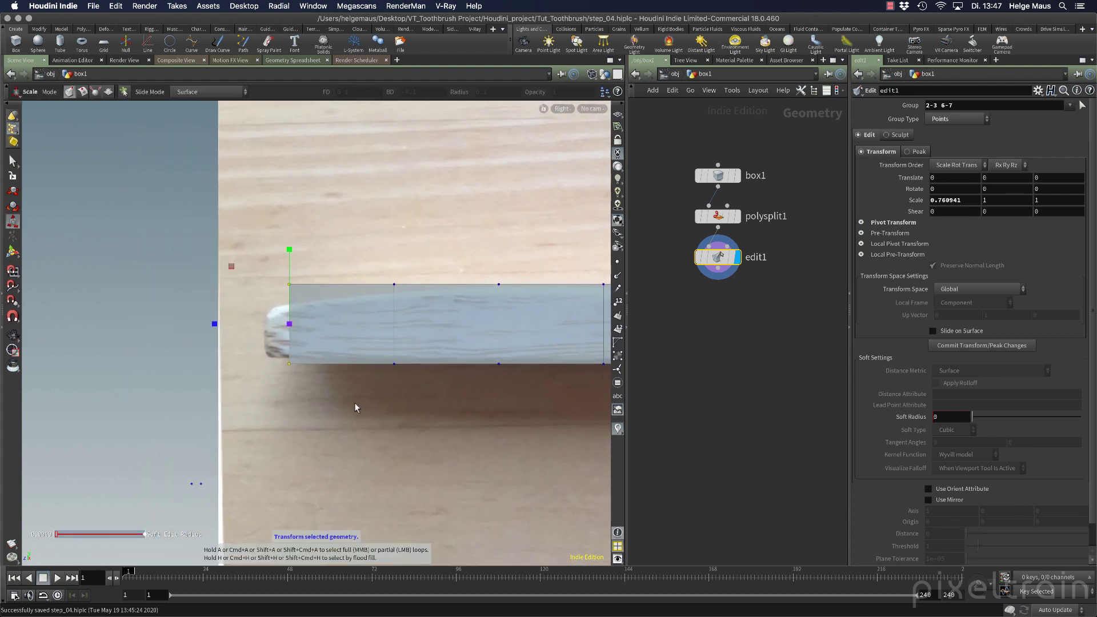
left_click_drag(256, 276, 324, 307)
left_click(13, 192)
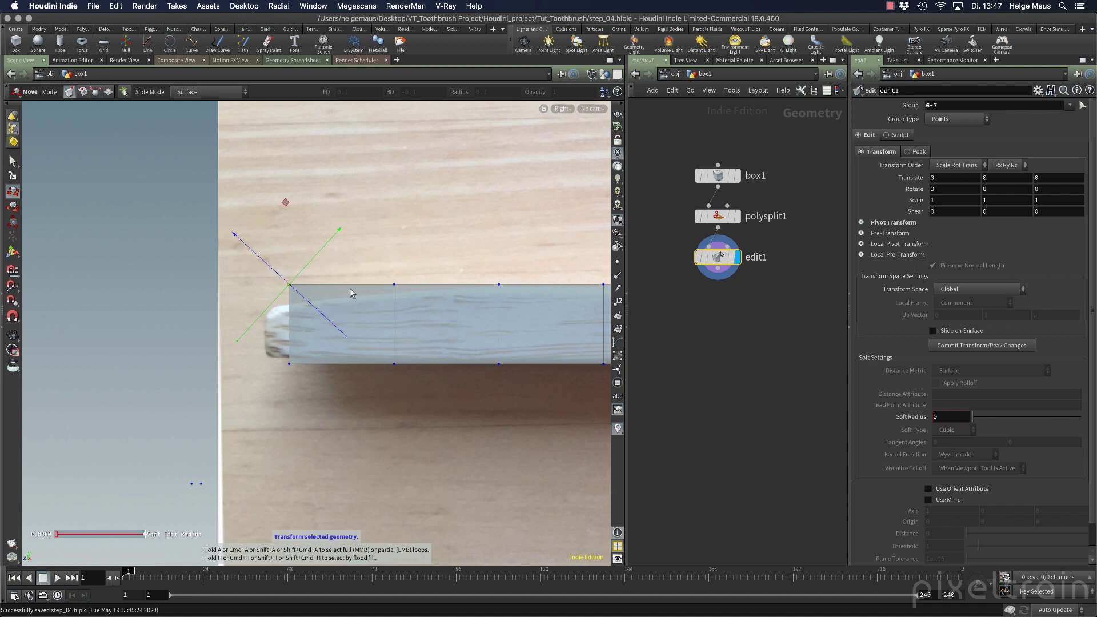
Step: Examine the alignment and orientation options of the move handle, close them and return to point selection
right_click(296, 281)
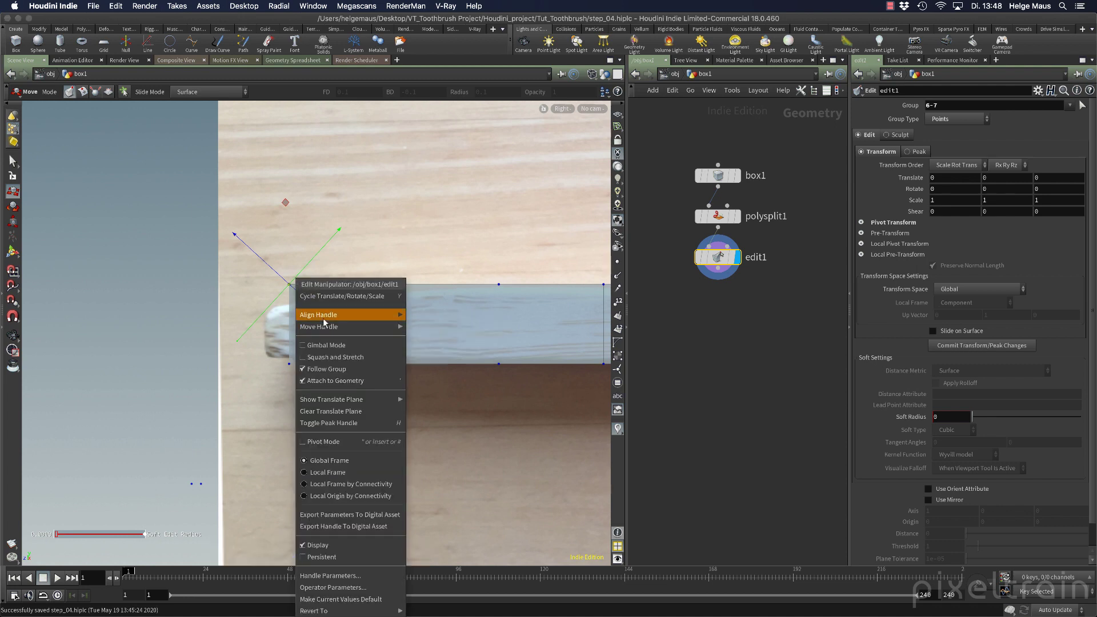
mouse_move(324, 320)
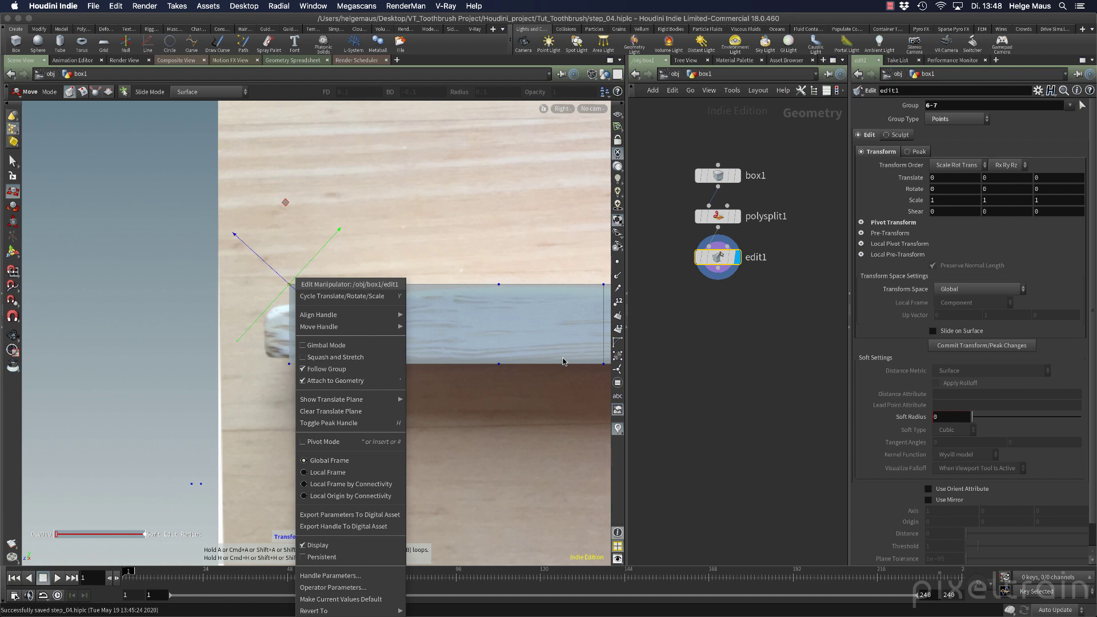
left_click(492, 423)
key("s")
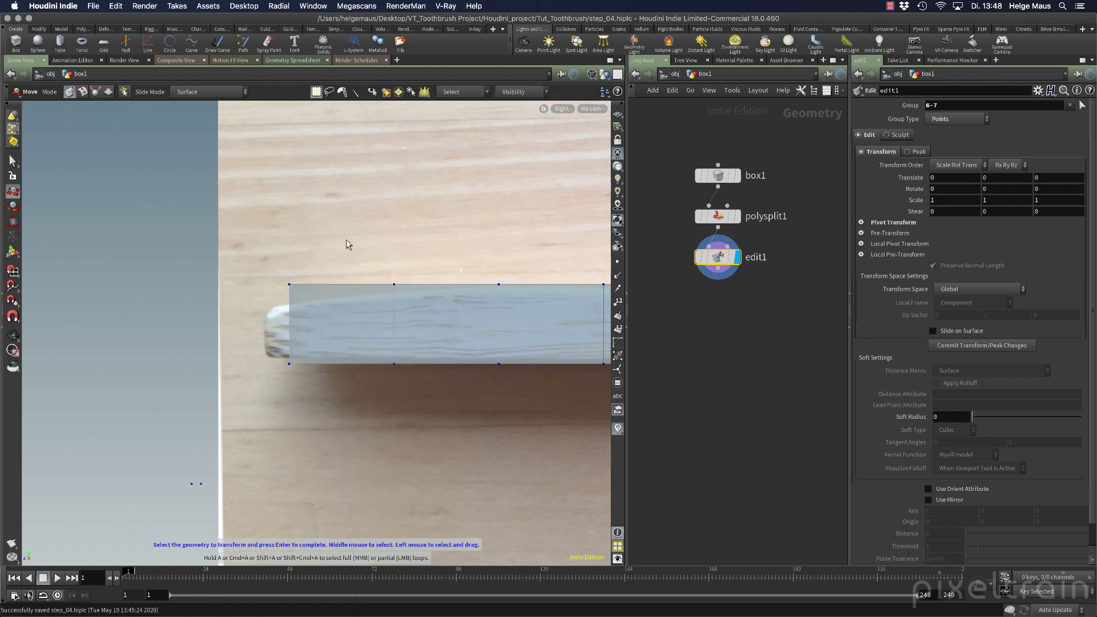
Step: Cycle the move handle's alignment for the upper corner points at the handle end and lower them in Y to the brush outline
left_click_drag(357, 232, 248, 297)
key("Return")
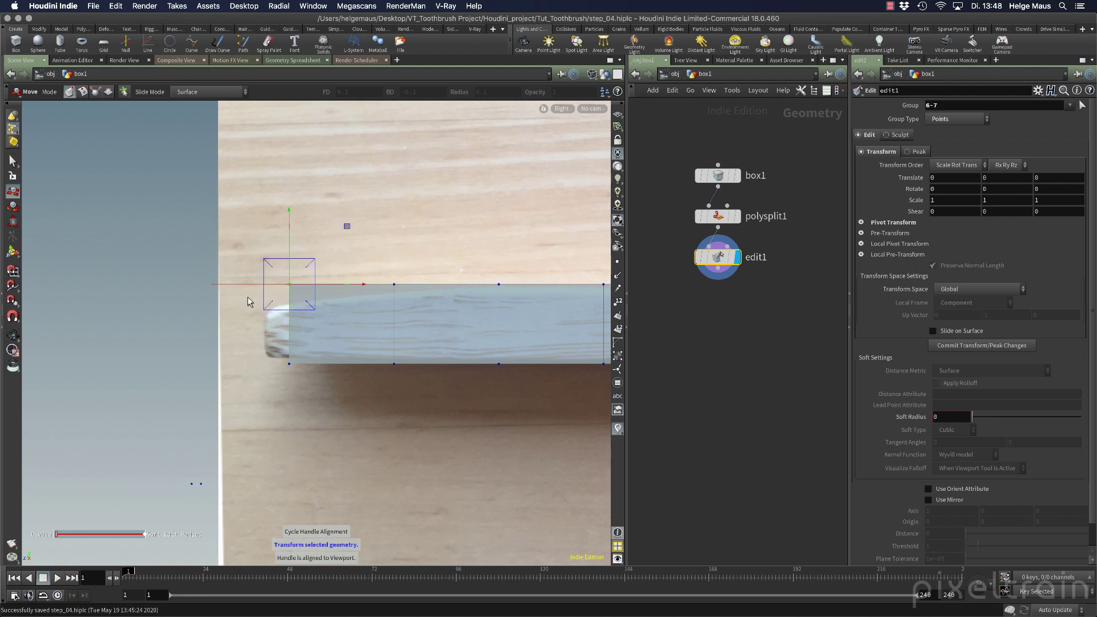
key("m")
key("m")
key("m")
key("m")
key("m")
key("m")
left_click_drag(288, 211, 289, 233)
Step: Raise the lower handle-end points slightly in Y and fit the second row's points to the side image
left_click_drag(255, 363, 336, 393)
left_click(298, 388)
left_click_drag(290, 346, 289, 342)
left_click(370, 253)
left_click_drag(372, 257, 396, 274)
left_click_drag(414, 383, 391, 349)
left_click_drag(393, 391, 392, 386)
Step: Fit the upper points of the third and fourth rows from the handle end to the brush outline in Y
left_click(512, 293)
middle_click_drag(561, 404, 281, 397)
left_click_drag(314, 255, 350, 296)
left_click_drag(324, 256, 324, 259)
left_click(184, 277)
left_click_drag(190, 262, 220, 268)
Step: Adjust the lower points of the third to fifth rows from the handle end slightly in Y to the brush's underside
left_click(454, 395)
left_click(432, 365)
left_click_drag(429, 401, 430, 400)
left_click(337, 387)
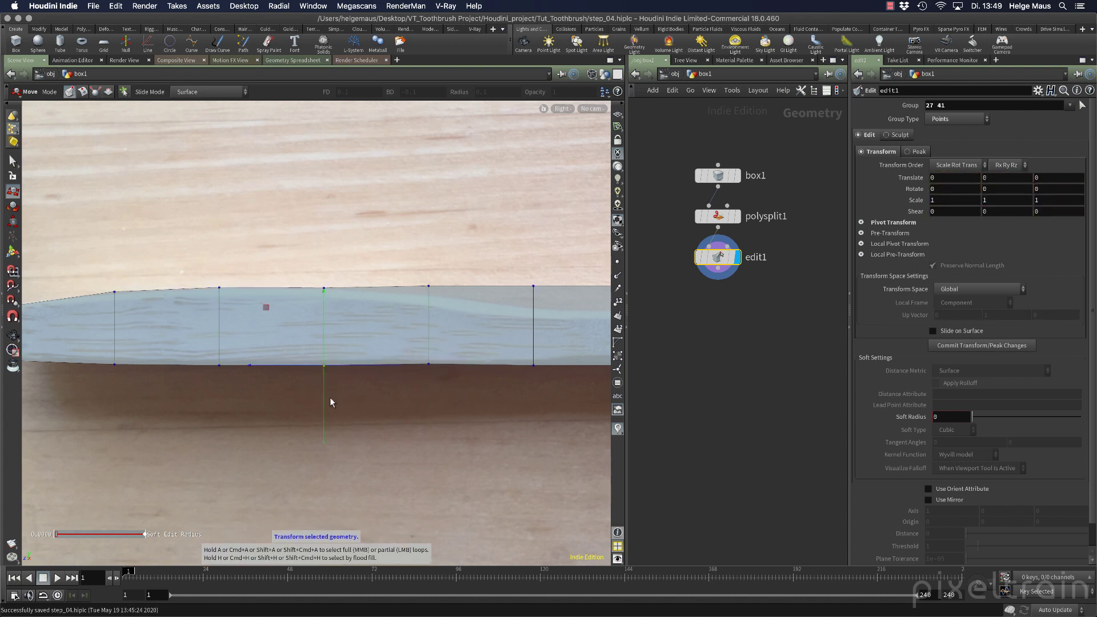
left_click(218, 365)
left_click_drag(219, 400, 220, 399)
Step: Lower the upper points of the fifth and sixth rows in Y and raise the sixth row's lower points to the outline
left_click(396, 402)
middle_click_drag(397, 405, 376, 417, "alt")
left_click(303, 300)
left_click_drag(302, 269, 302, 278)
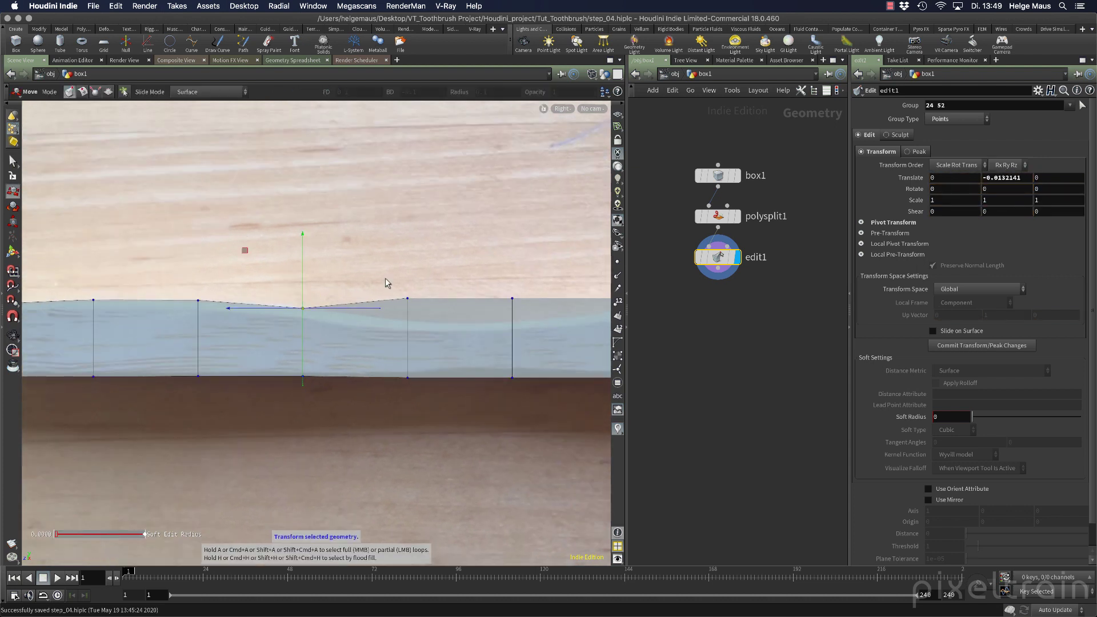
left_click(380, 273)
left_click(407, 298)
left_click_drag(407, 268, 408, 290)
left_click(457, 413)
left_click(407, 378)
left_click_drag(408, 404, 410, 401)
Step: Lower the seventh row's upper points by about 0.03 in Y and raise its lower points to the underside
left_click(512, 298)
left_click_drag(513, 267, 513, 290)
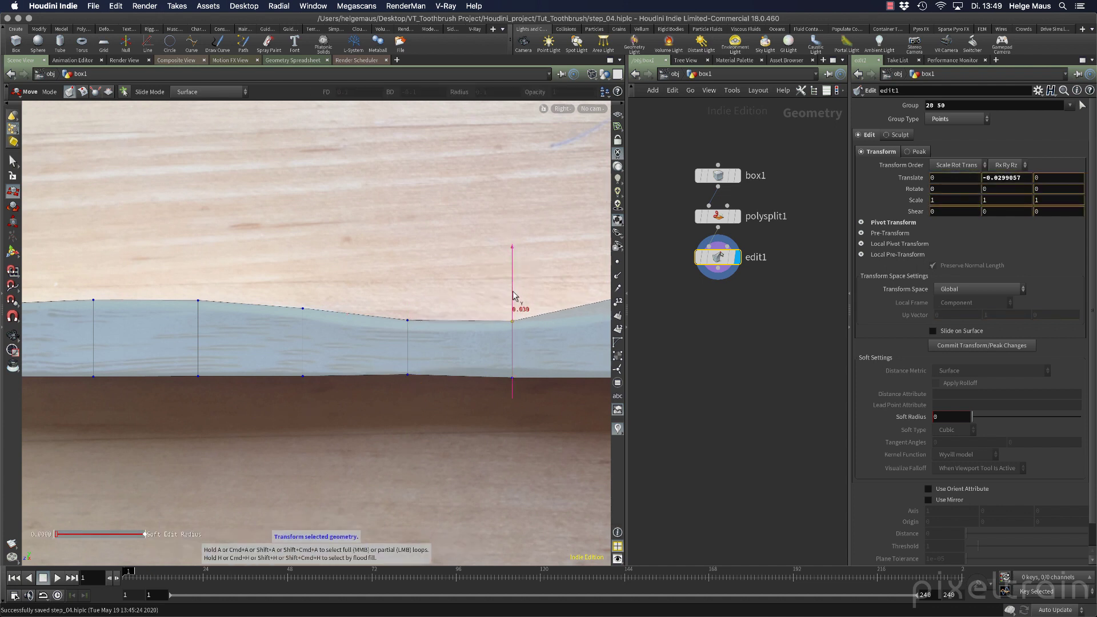
left_click_drag(587, 424, 492, 365)
left_click_drag(513, 414, 513, 407)
Step: Fit the points of the eighth and ninth rows from the handle end to the side image in Y
middle_click_drag(562, 434, 323, 444, "alt")
left_click_drag(402, 325, 377, 298)
left_click_drag(393, 370, 380, 412)
left_click_drag(505, 326, 486, 305)
left_click_drag(527, 451, 526, 450)
middle_click_drag(527, 451, 394, 472, "alt")
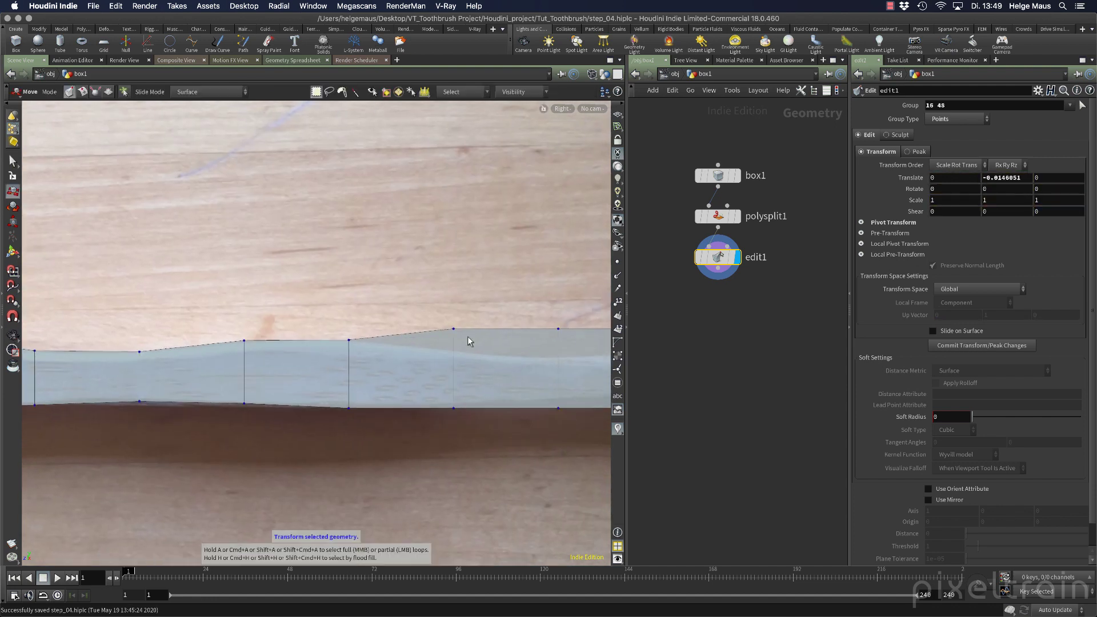
Step: Fit the upper and lower points of the tenth and eleventh rows to the brush neck in Y
left_click_drag(465, 317, 456, 339)
left_click_drag(503, 439, 437, 397)
left_click_drag(456, 440, 456, 439)
left_click_drag(587, 346, 561, 345)
left_click_drag(589, 438, 526, 398)
Step: Move the upper and lower points of the twelfth and thirteenth rows in Y to match the brush head
middle_click_drag(559, 420, 318, 436)
left_click_drag(420, 325, 421, 339)
left_click_drag(461, 438, 395, 396)
left_click_drag(421, 441, 422, 428)
left_click_drag(570, 453, 505, 395)
left_click_drag(526, 456, 526, 435)
left_click_drag(503, 308, 525, 338)
Step: Lower the upper end points at the bristle end in Y and raise the lower ones by about 0.033
middle_click_drag(549, 455, 282, 471, "alt")
left_click_drag(328, 304, 391, 362)
left_click_drag(363, 334, 364, 347)
left_click_drag(396, 467, 339, 406)
left_click_drag(364, 458, 364, 434)
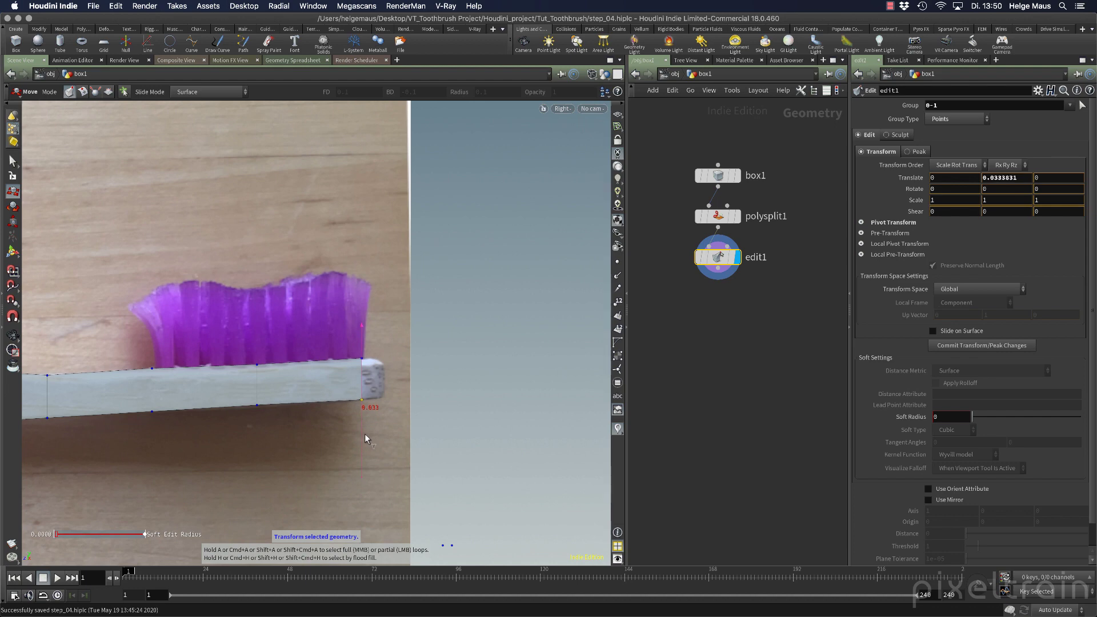
Step: In the perspective view, switch to primitive selection with the Select tool and select the end face of the handle
key("space+1")
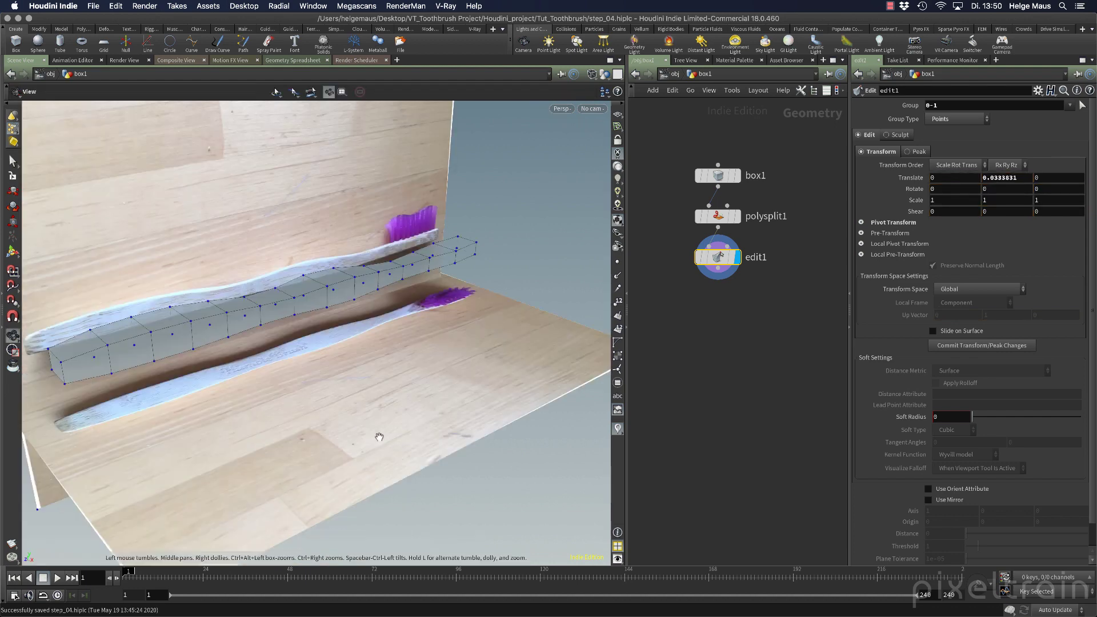
left_click_drag(375, 436, 359, 349)
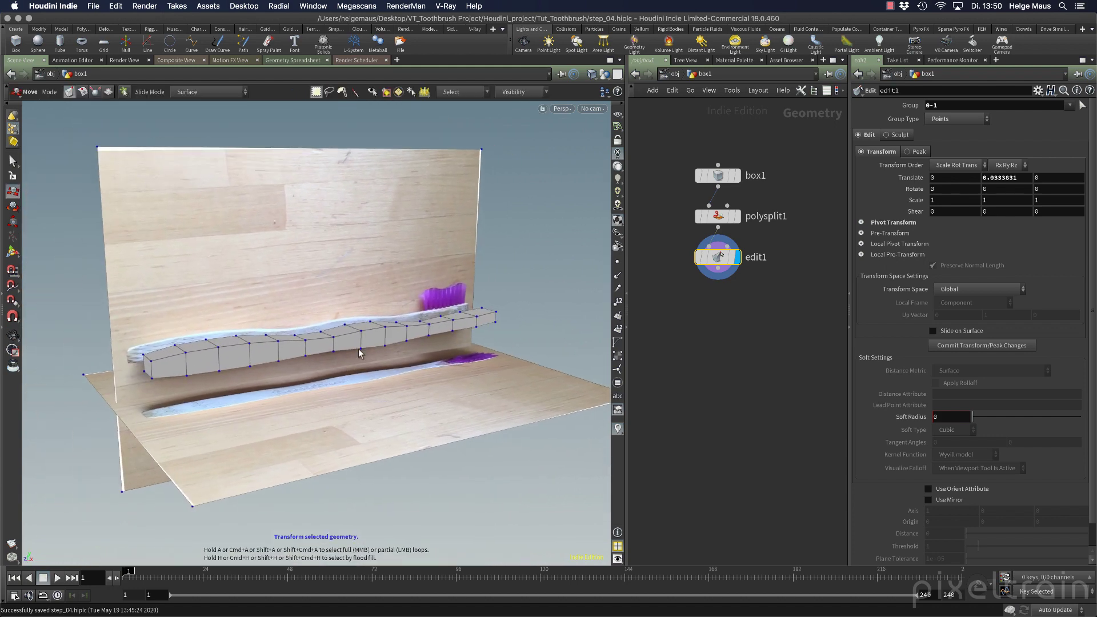
right_click_drag(294, 360, 424, 345)
left_click_drag(301, 382, 375, 386)
key("t")
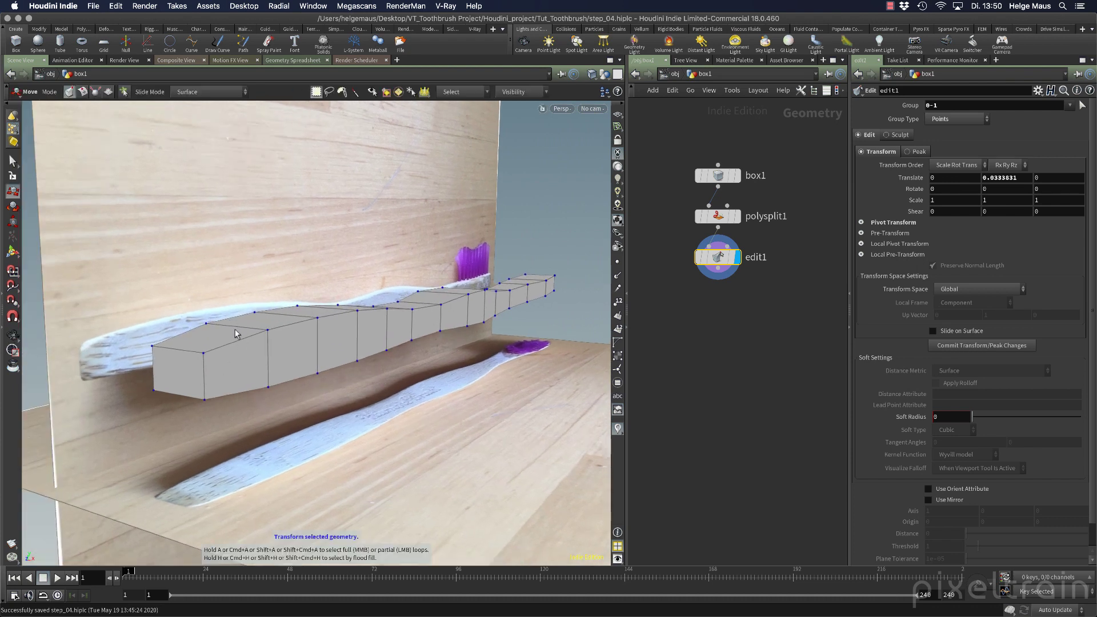
key("s")
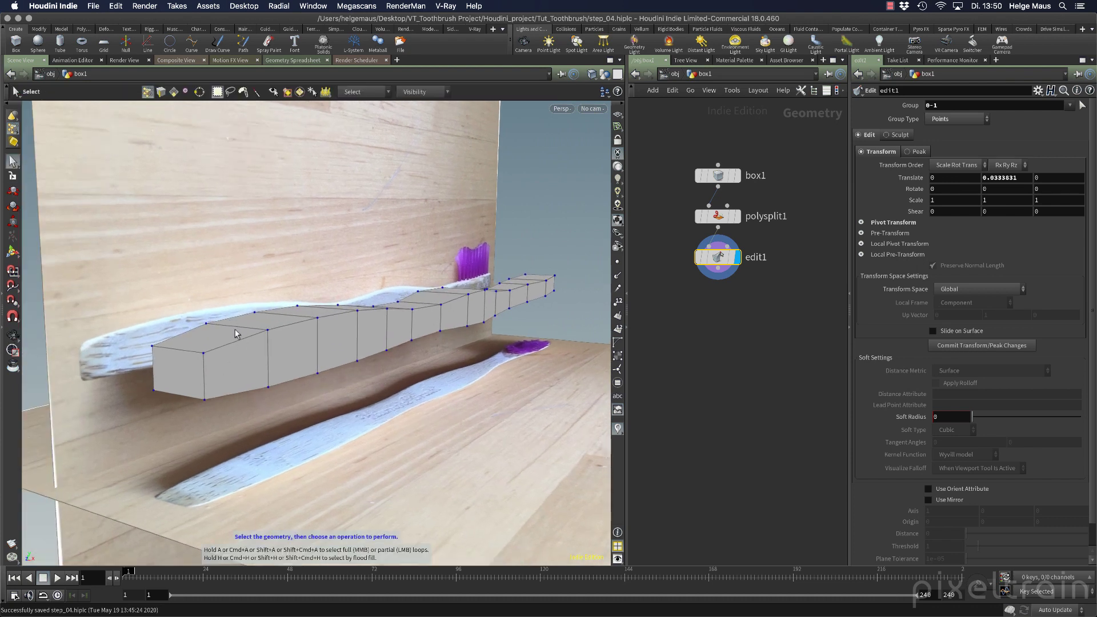
left_click(173, 94)
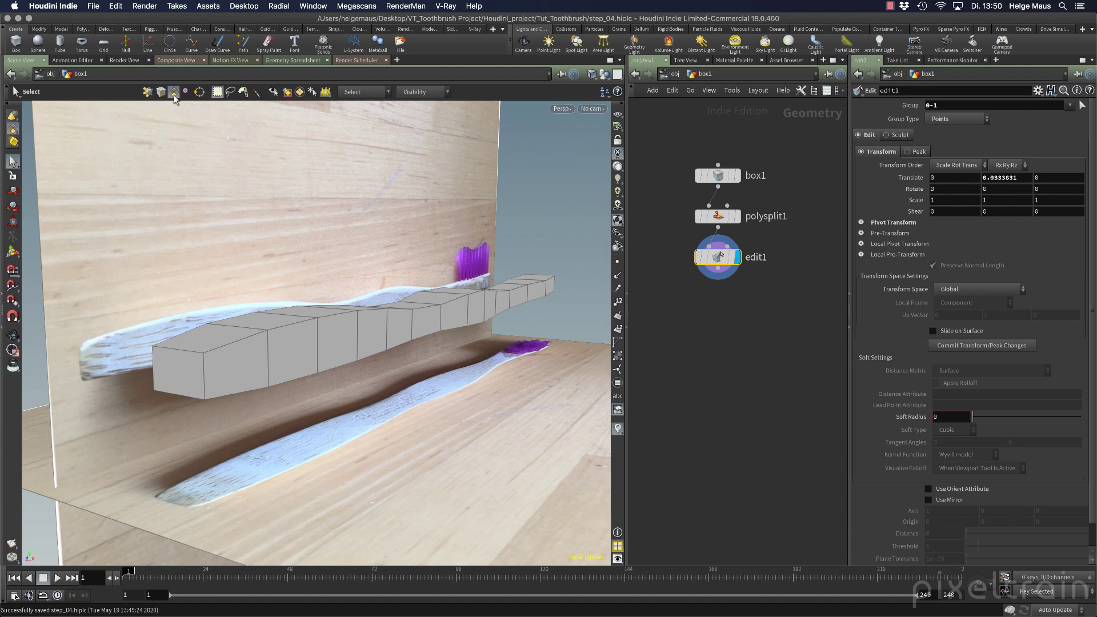
left_click(176, 365)
left_click_drag(365, 407, 269, 434, "alt")
middle_click_drag(269, 434, 321, 430, "alt")
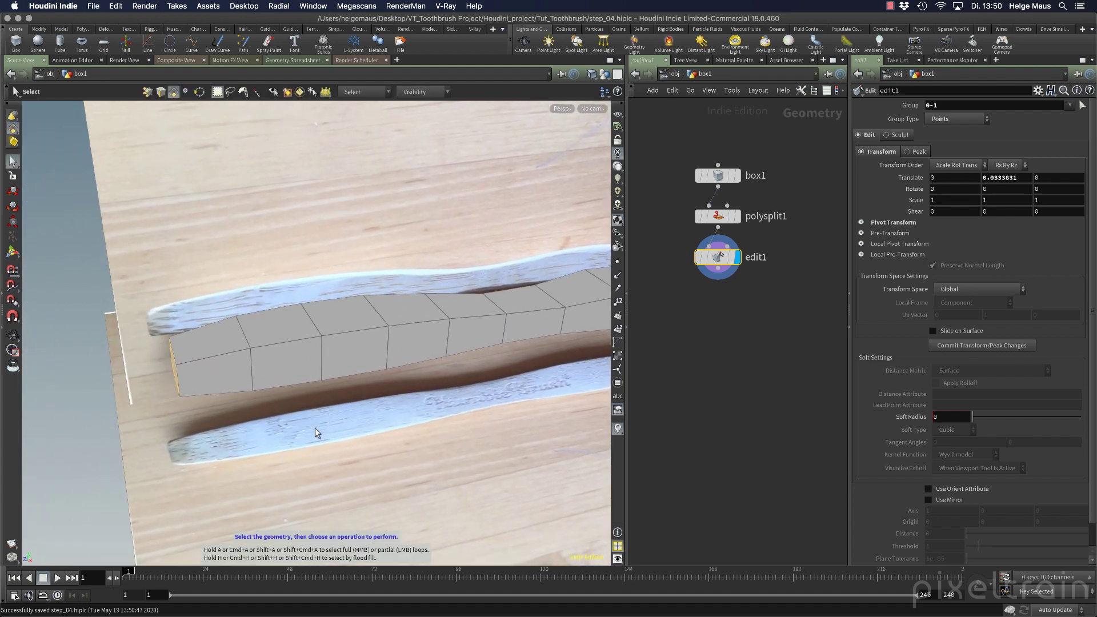
left_click_drag(310, 433, 301, 411, "alt")
Step: PolyExtrude the handle's end face by about 0.03, matching the extrusion distance to the brush tip in the top view
key("c")
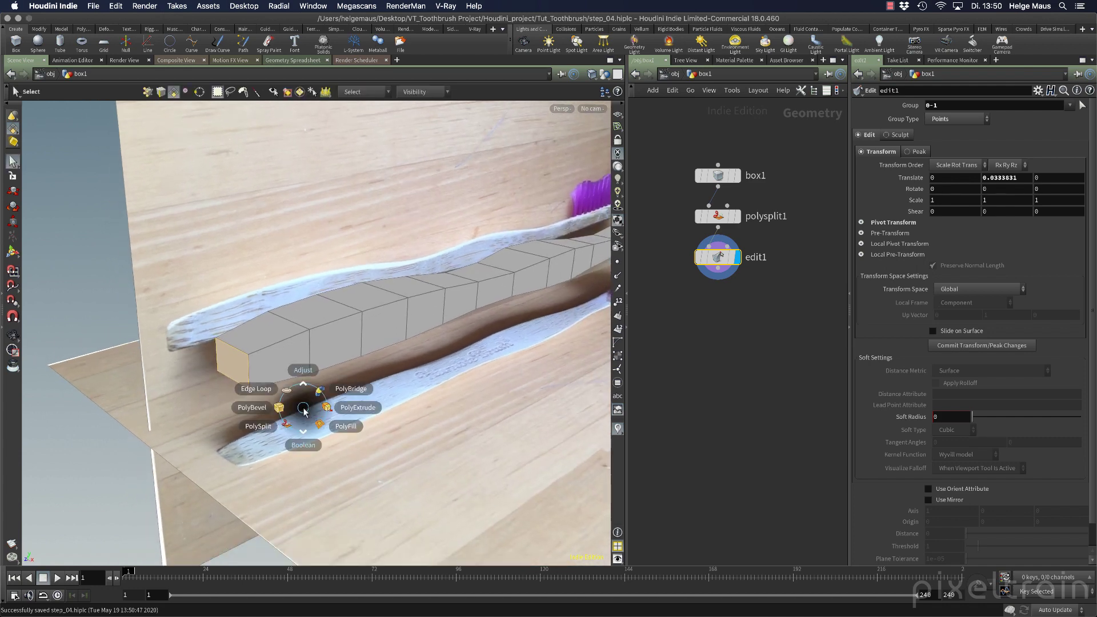
left_click(374, 410)
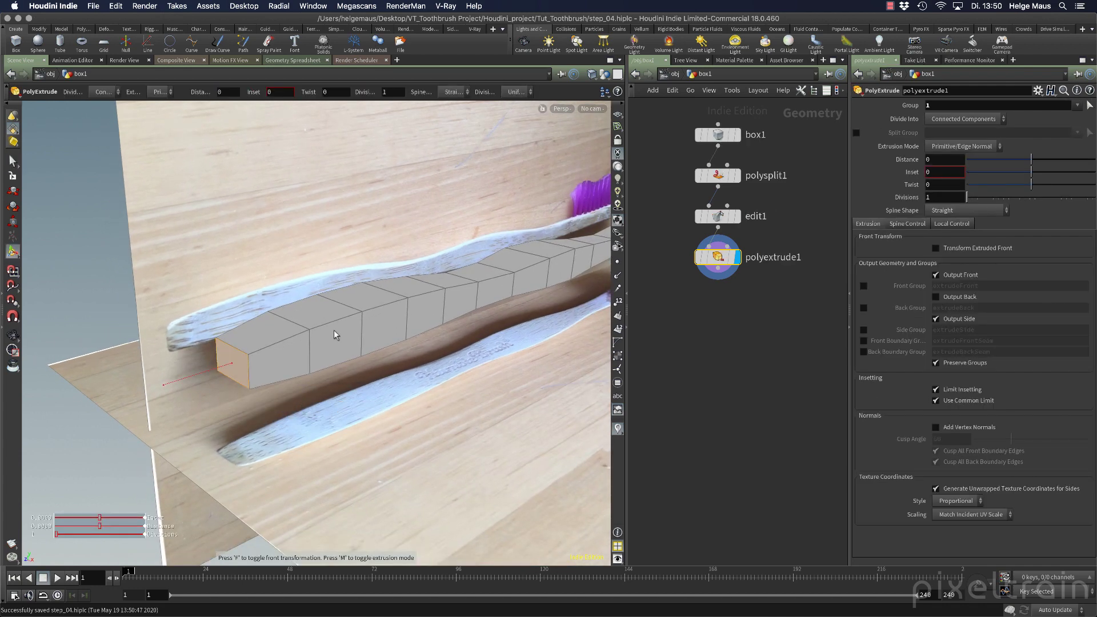
left_click_drag(227, 366, 206, 375)
key("space+2")
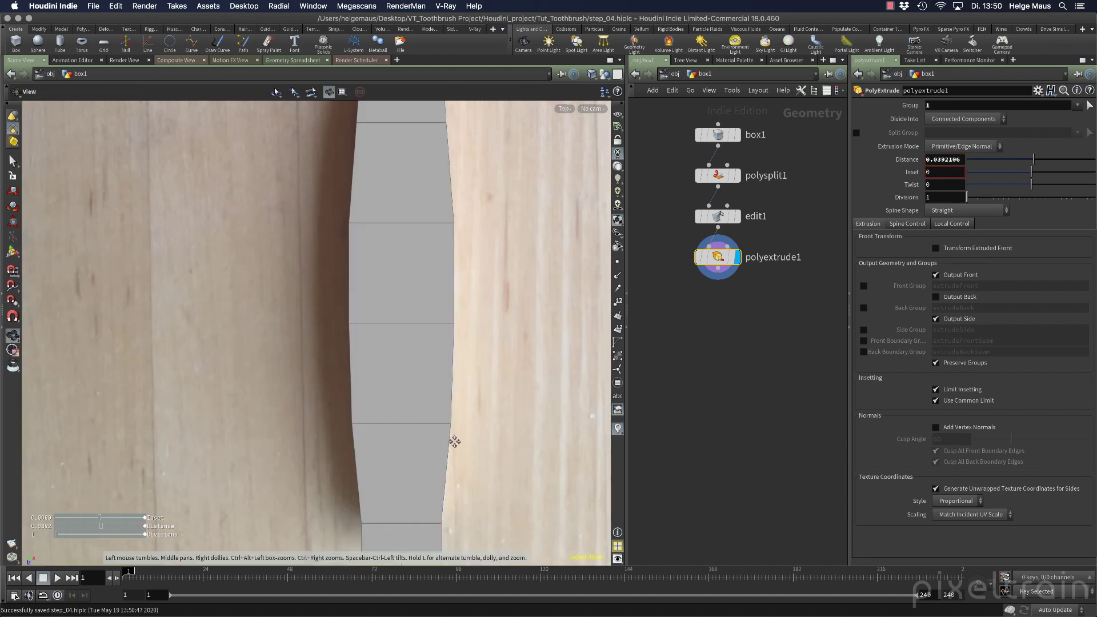
key("w")
scroll(513, 384, "up", 2)
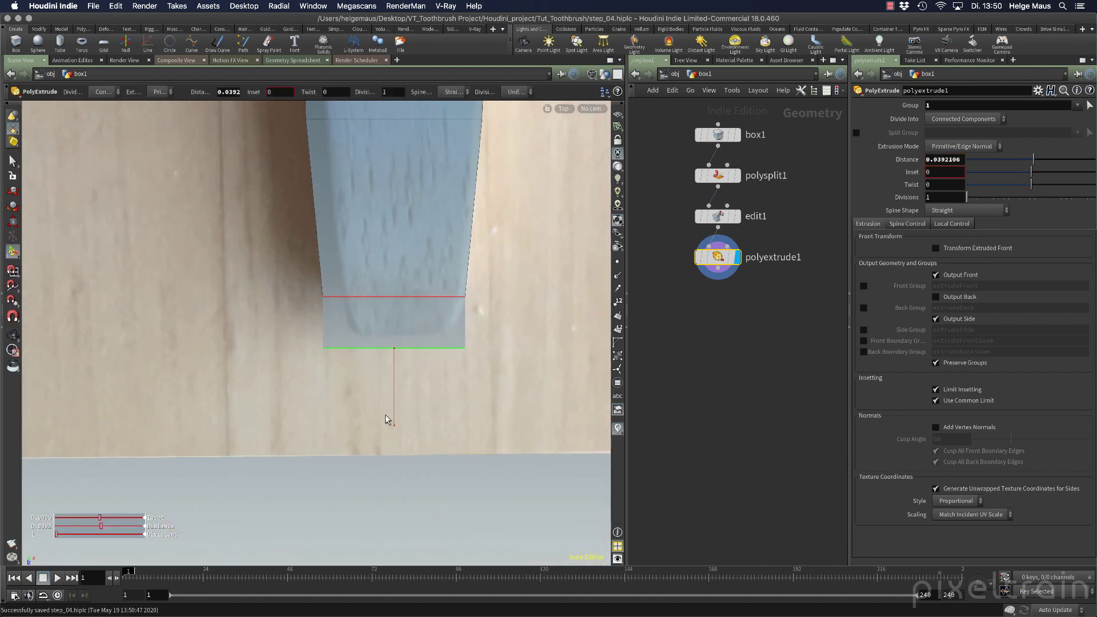
left_click_drag(392, 416, 392, 404)
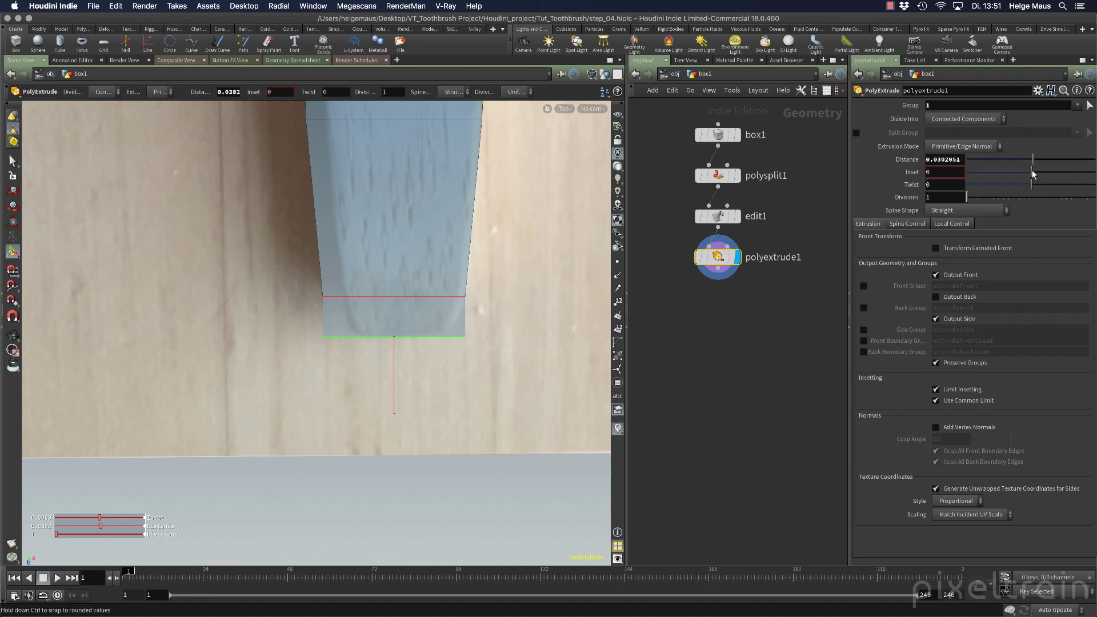
Step: Set the extrusion's inset to 0.019 and compare the tapered tip with the side image in the right view
left_click_drag(1032, 176, 1033, 176)
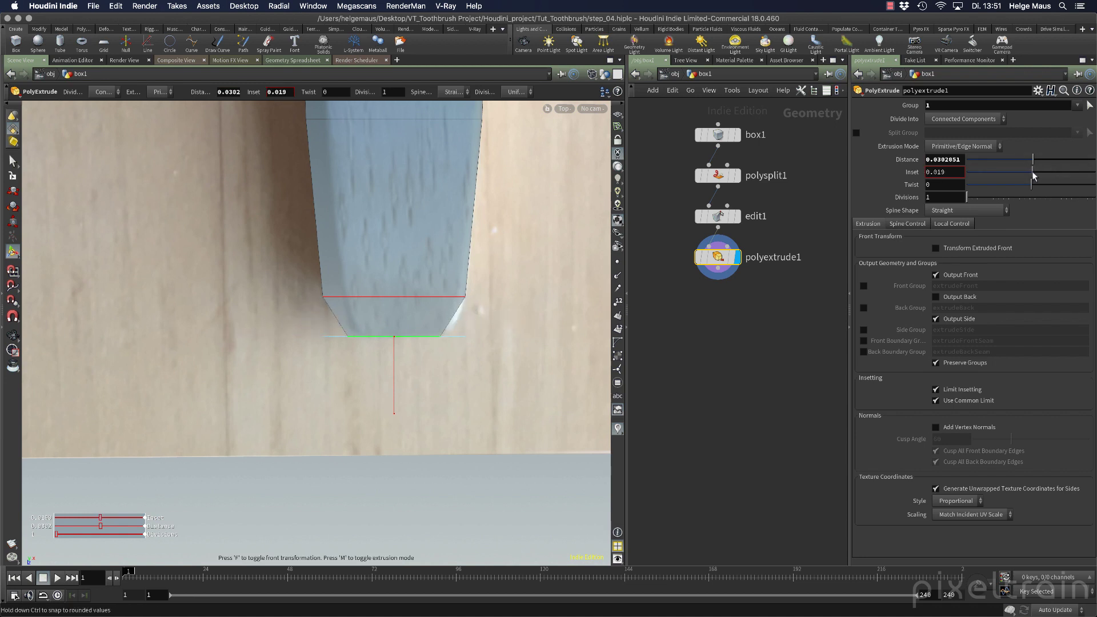
middle_click_drag(944, 172, 927, 197)
key("space+1")
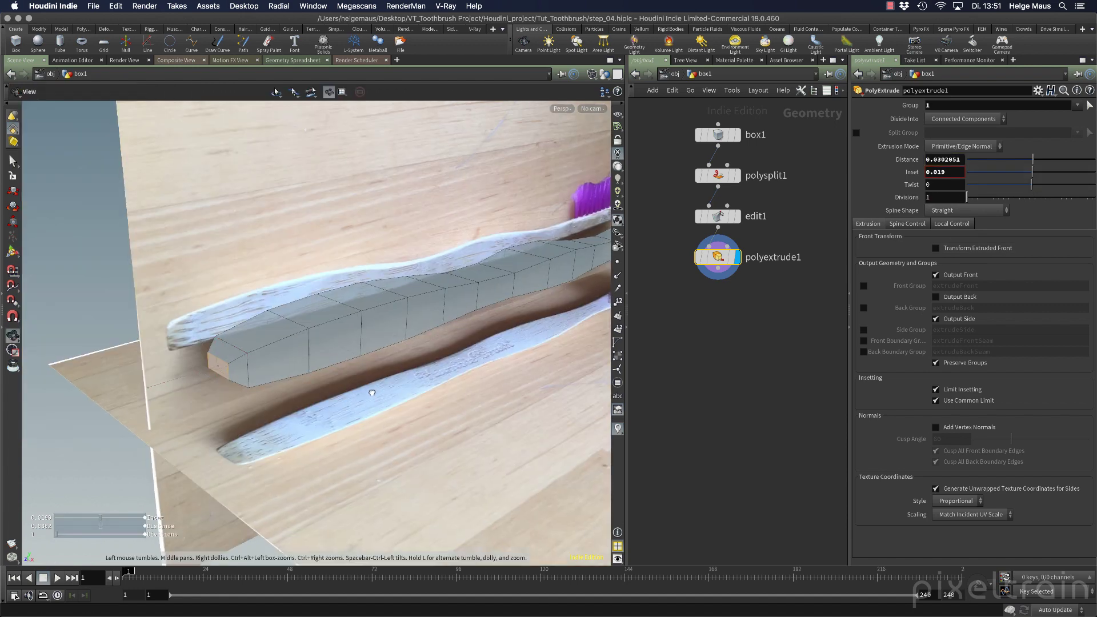
left_click_drag(505, 378, 204, 343)
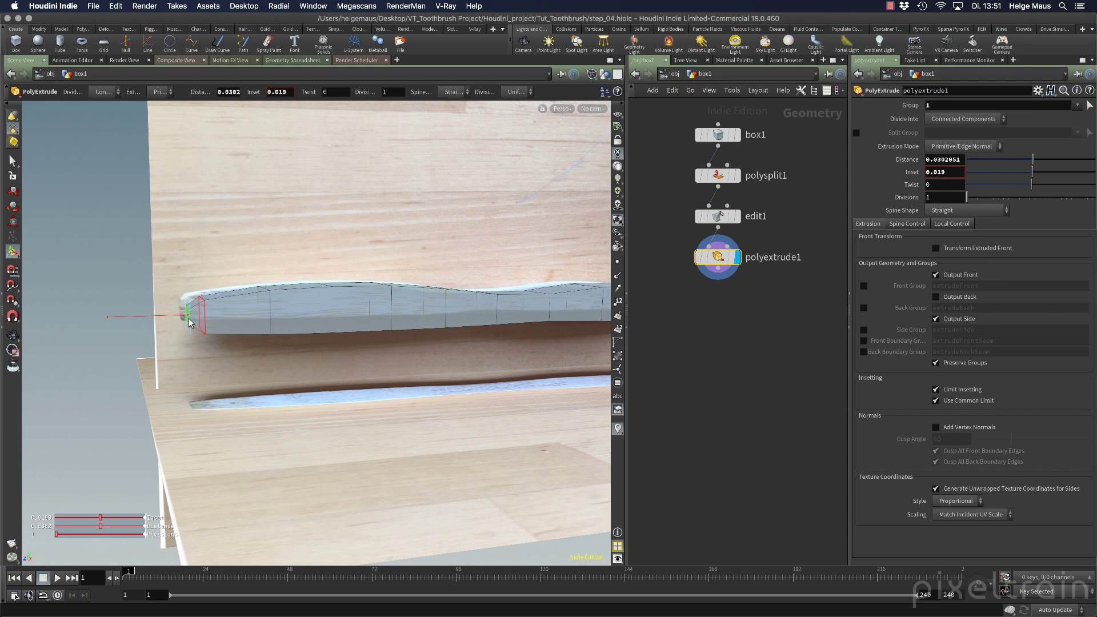
key("space+2")
key("space+3")
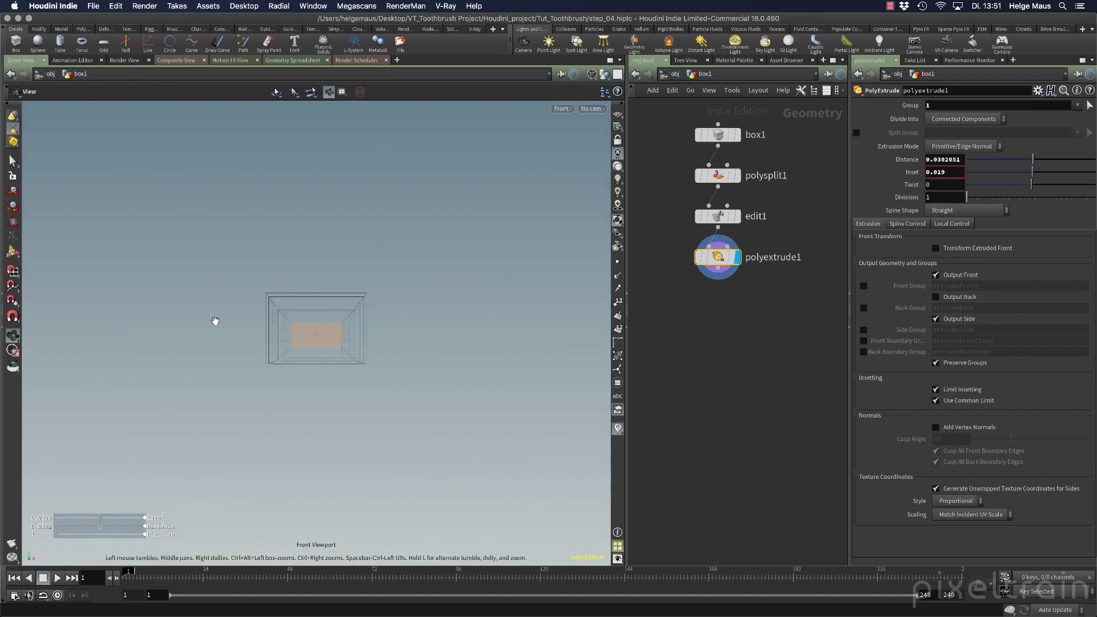
key("space+4")
key("space+g")
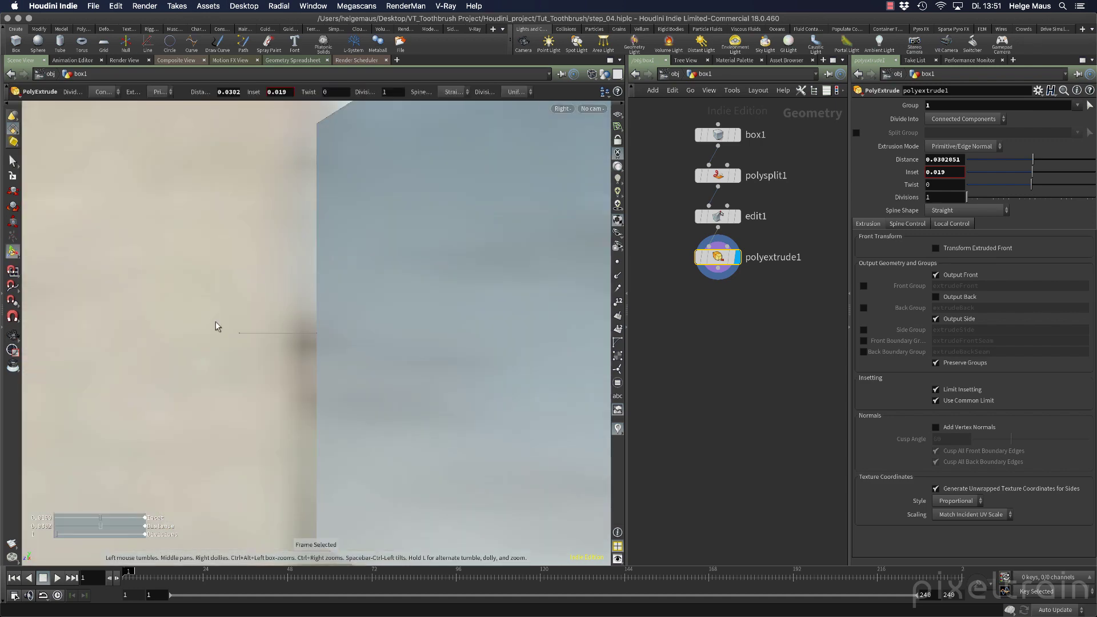
right_click_drag(415, 369, 140, 360)
scroll(201, 348, "down", 6)
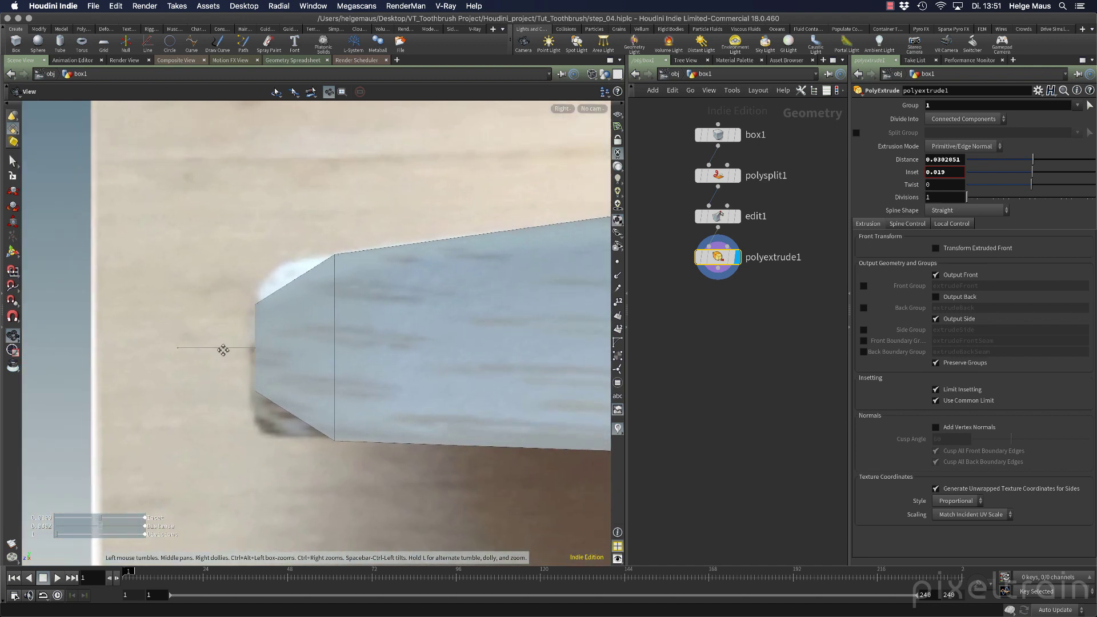
Step: Select the lower points of the extruded handle tip and move them down about 0.014 in Y
key("Return")
middle_click_drag(358, 360, 428, 366)
key("w")
key("w")
left_click(12, 162)
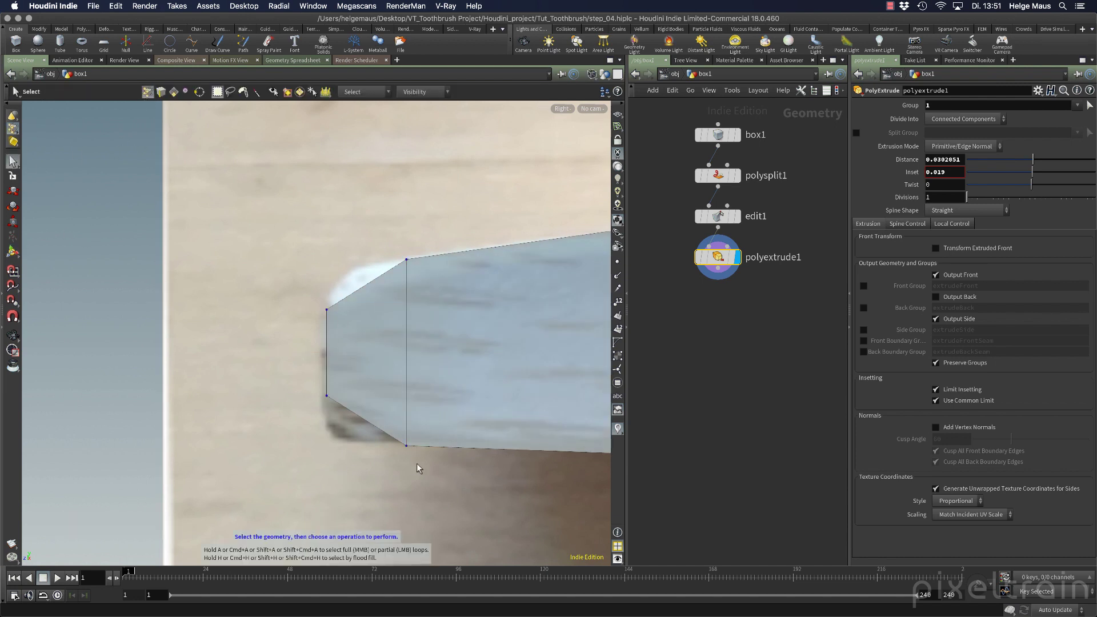
left_click_drag(260, 348, 402, 435)
key("t")
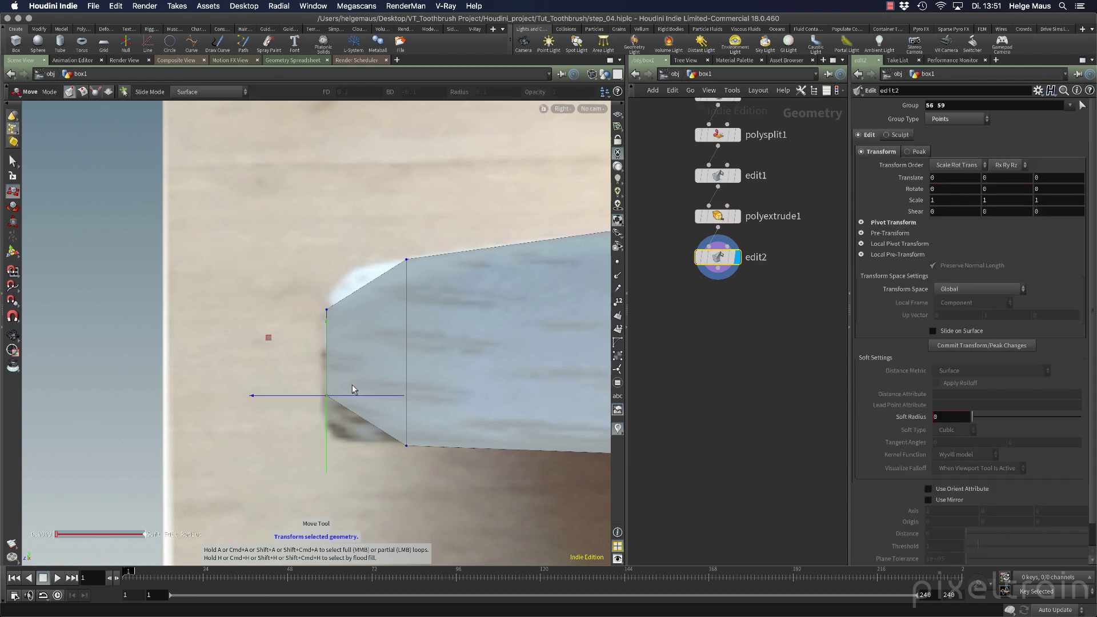
left_click_drag(328, 354, 324, 395)
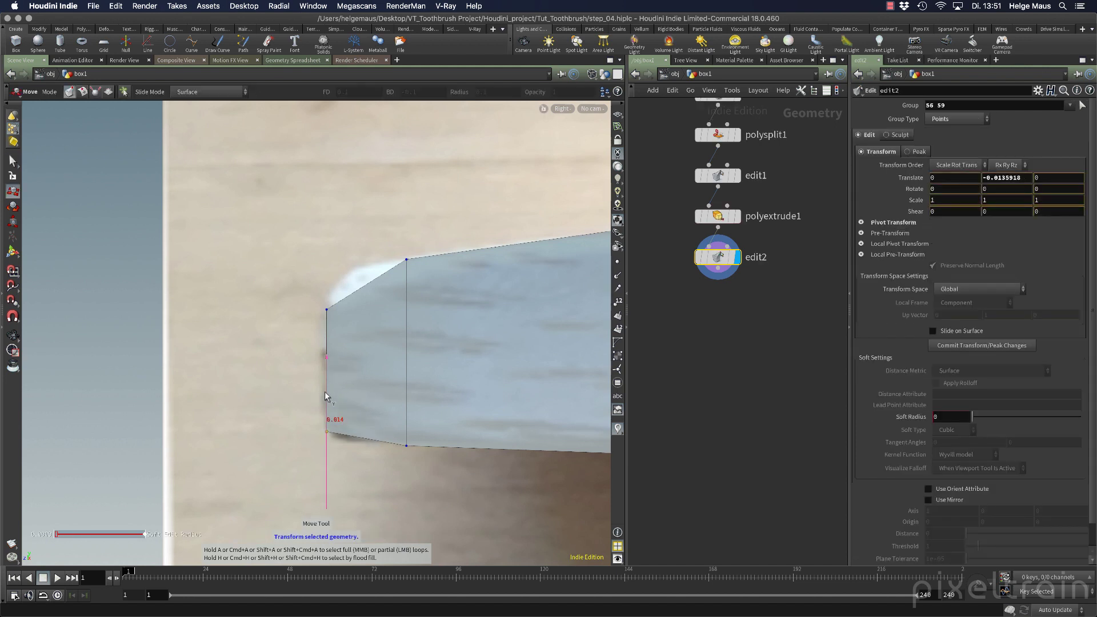
left_click_drag(325, 392, 325, 392)
Step: Select the upper points of the handle tip and raise them about 0.0065 in Y
left_click(289, 282)
left_click(304, 288)
mouse_move(303, 286)
left_mouse_down()
mouse_move(347, 329)
mouse_move(323, 280)
left_mouse_up()
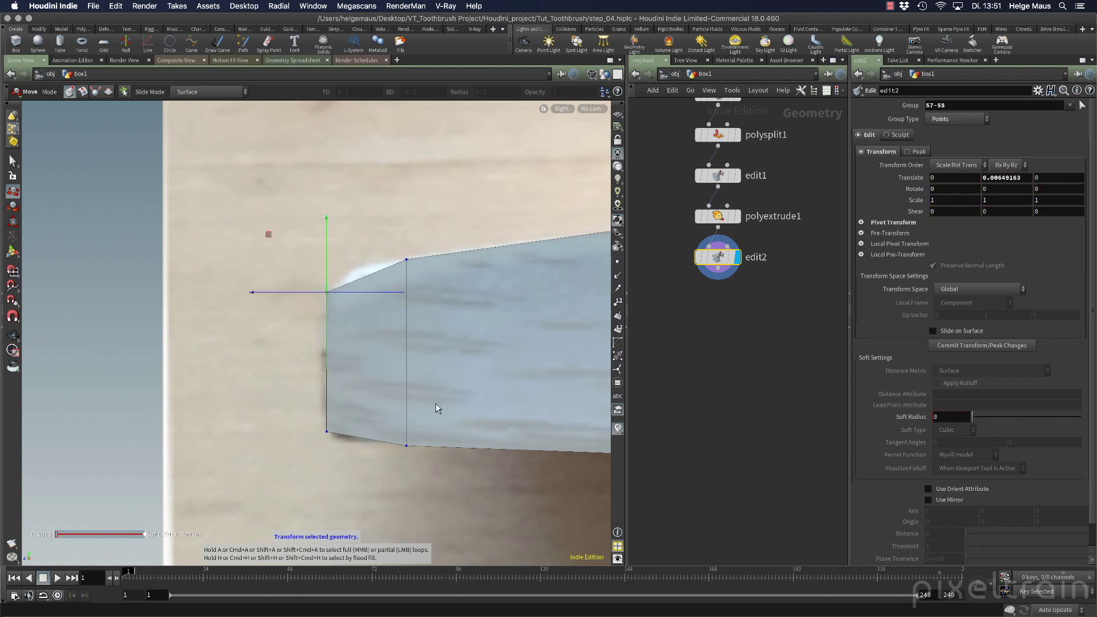
Step: In the top view, select all four points of the handle tip and scale them to about 1.135 in X
key("space+3")
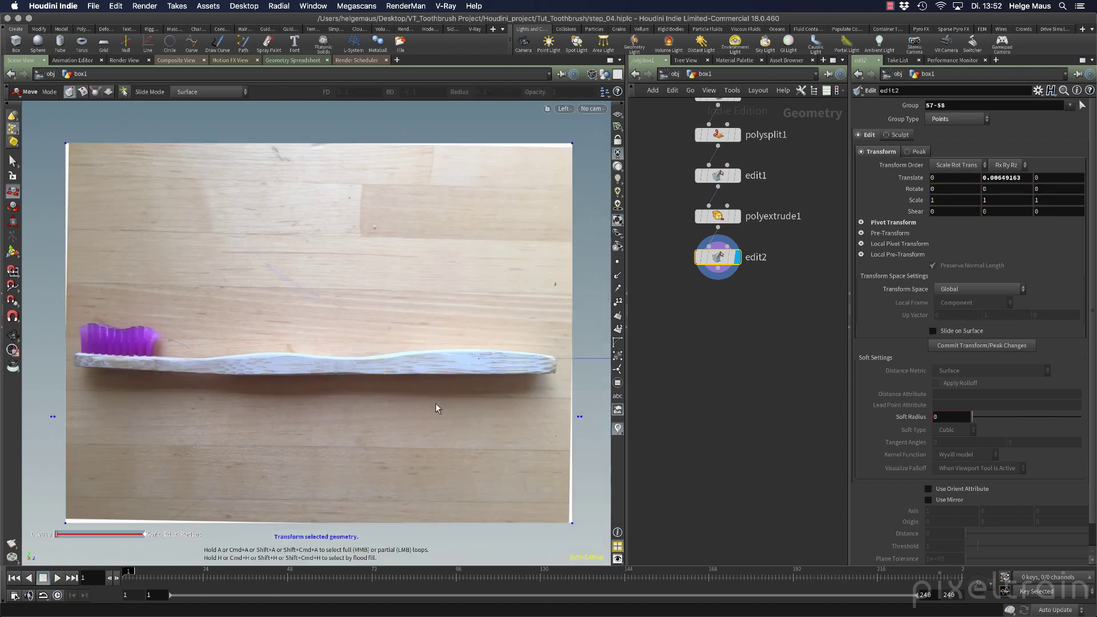
key("space+2")
key("t")
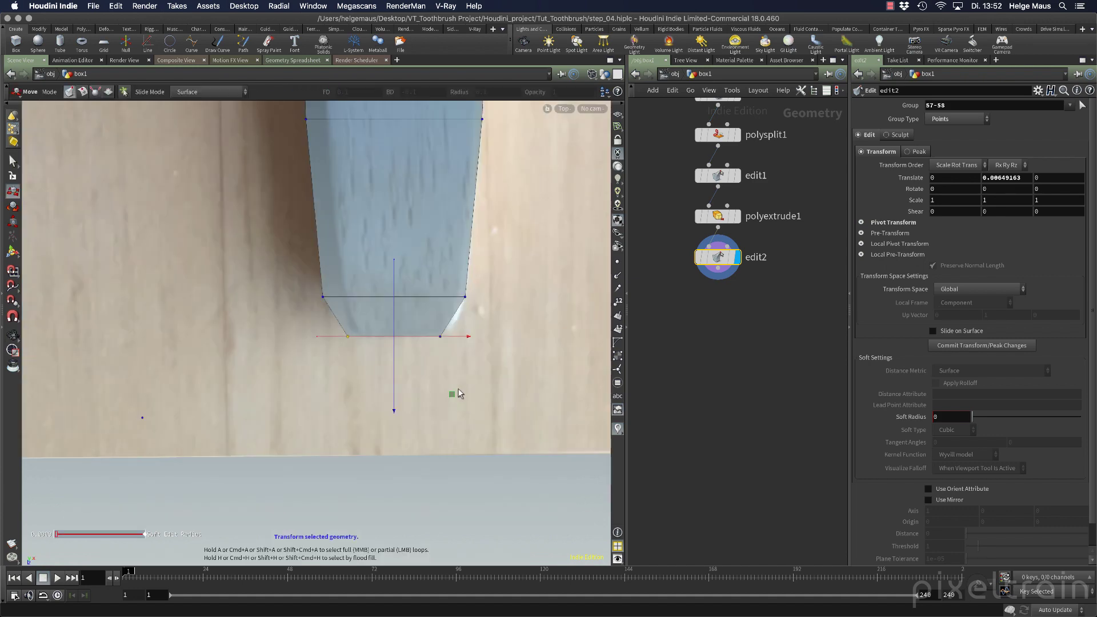
right_click_drag(359, 369, 596, 374, "alt")
mouse_move(596, 374)
middle_mouse_down("alt")
mouse_move(546, 345)
mouse_move(439, 371)
middle_mouse_up("alt")
right_click_drag(439, 371, 417, 376, "alt")
scroll(417, 376, "up", 1)
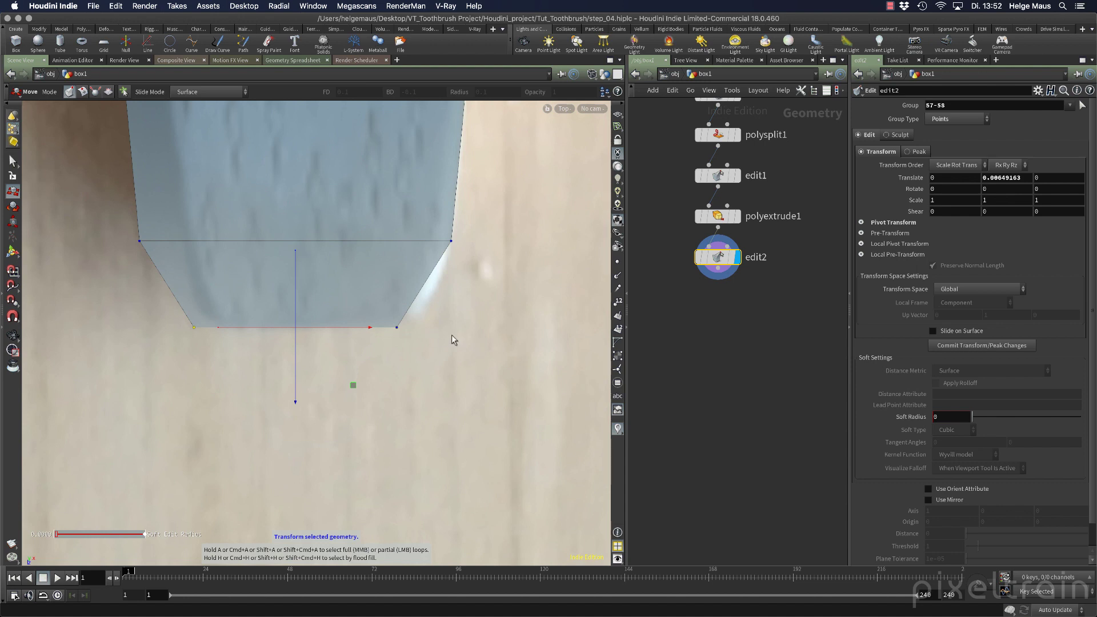
left_click(414, 350)
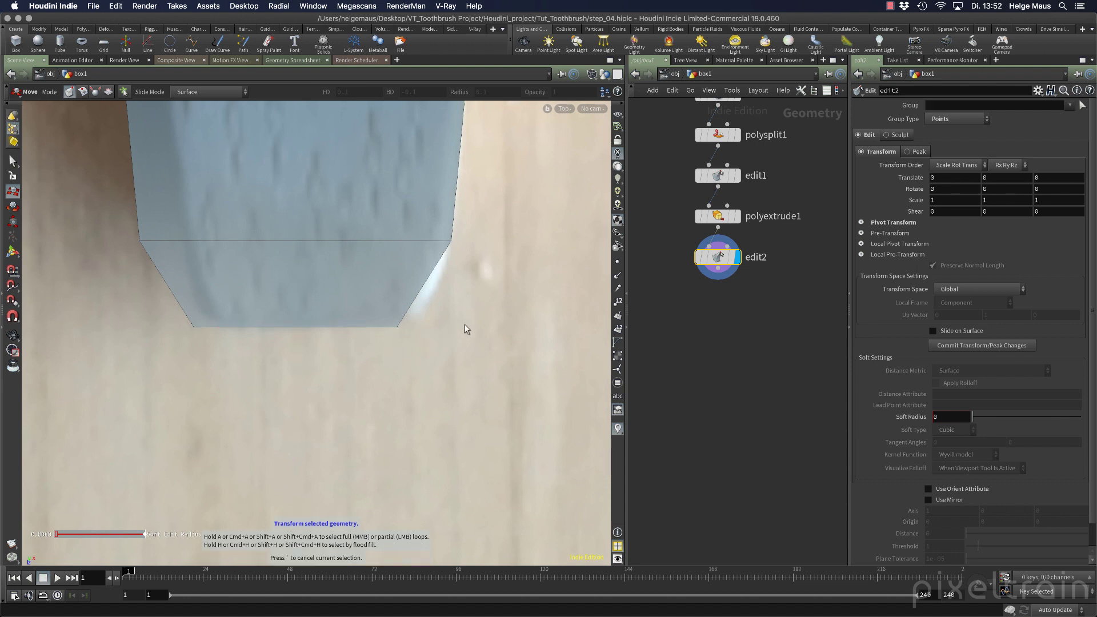
left_click_drag(500, 296, 108, 369)
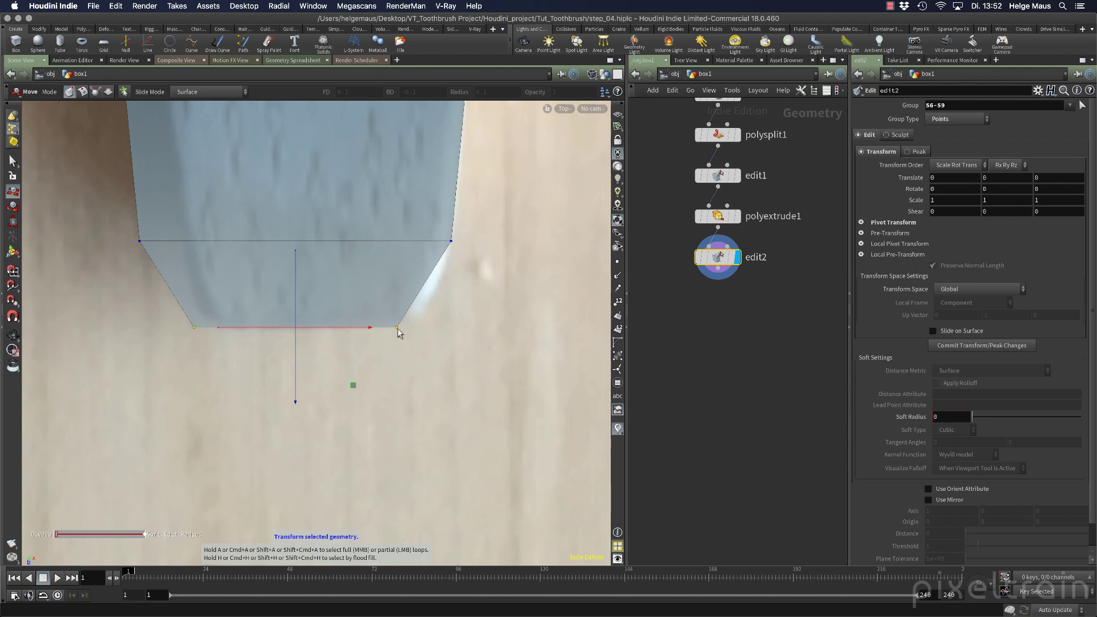
left_click(13, 221)
left_click_drag(370, 331, 381, 332)
Step: Examine the model's fit along the full brush length in the top view and as a whole in perspective
right_click_drag(488, 363, 222, 300)
middle_click_drag(337, 139, 301, 318)
middle_click_drag(306, 165, 277, 347)
middle_click_drag(300, 200, 290, 457)
middle_click_drag(298, 318, 279, 507)
mouse_move(310, 354)
middle_mouse_down()
mouse_move(282, 509)
mouse_move(304, 508)
middle_mouse_up()
right_click_drag(317, 349, 255, 309)
key("space+1")
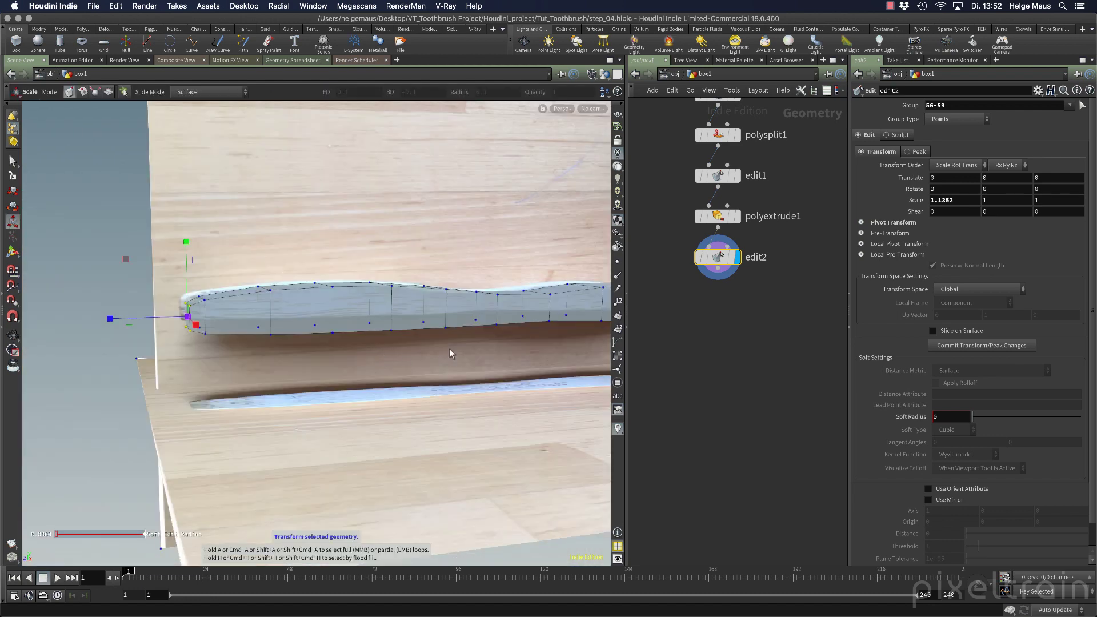
key("space+h")
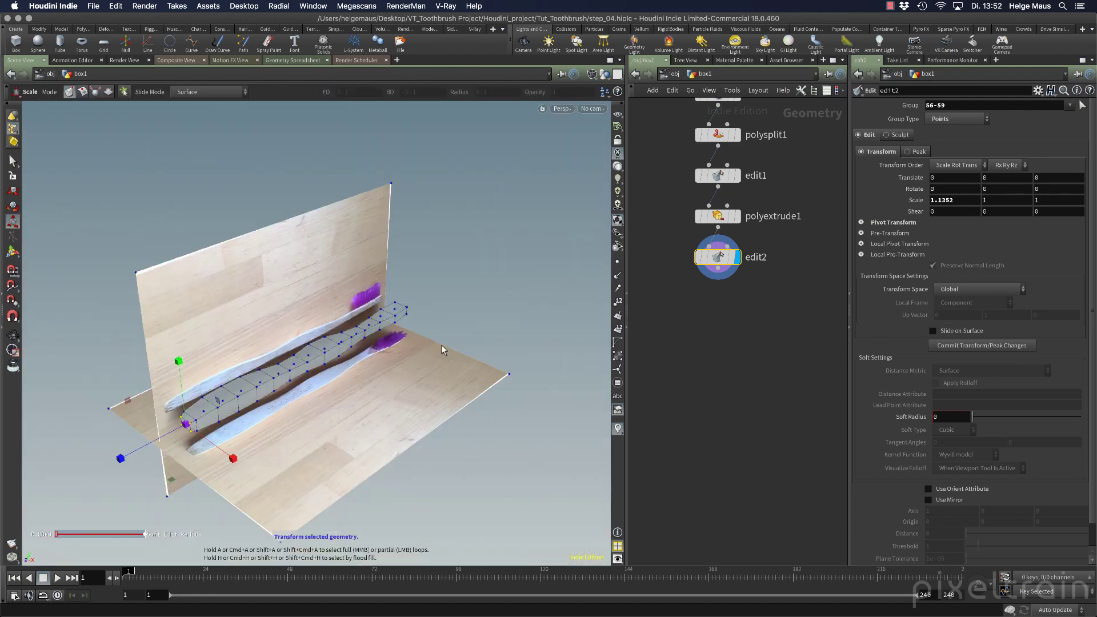
Step: Select the end face of the brush head in perspective and extrude it by about 0.0356 with PolyExtrude
left_click_drag(458, 335, 276, 313)
middle_click_drag(348, 367, 400, 278)
left_click_drag(280, 309, 412, 306)
right_click_drag(411, 306, 349, 278)
key("s")
left_click_drag(478, 278, 444, 281)
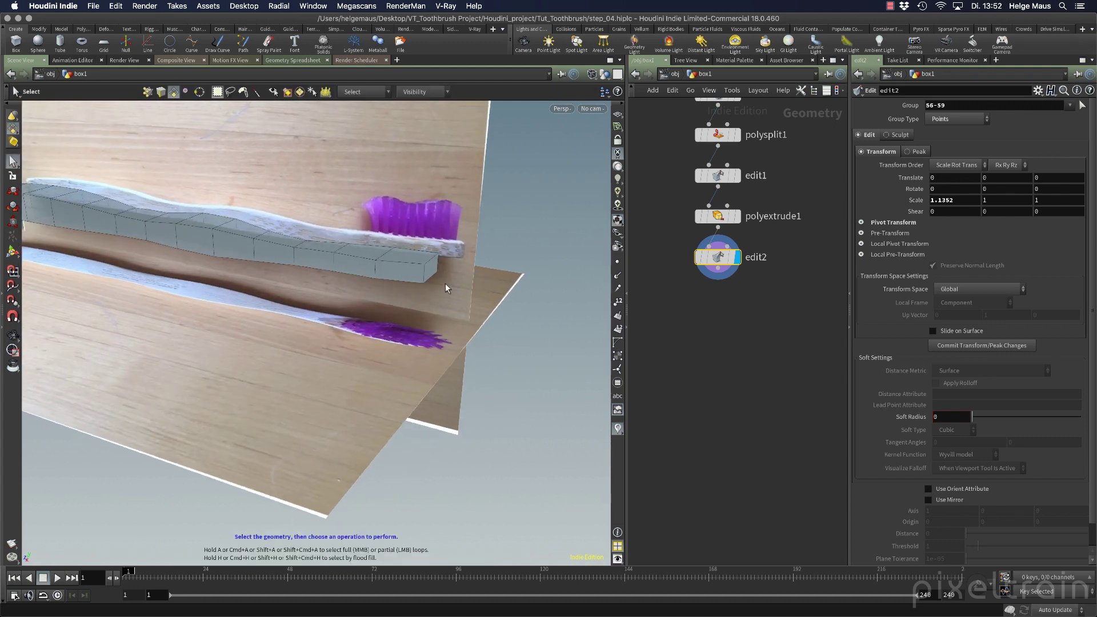
scroll(493, 373, "up", 6)
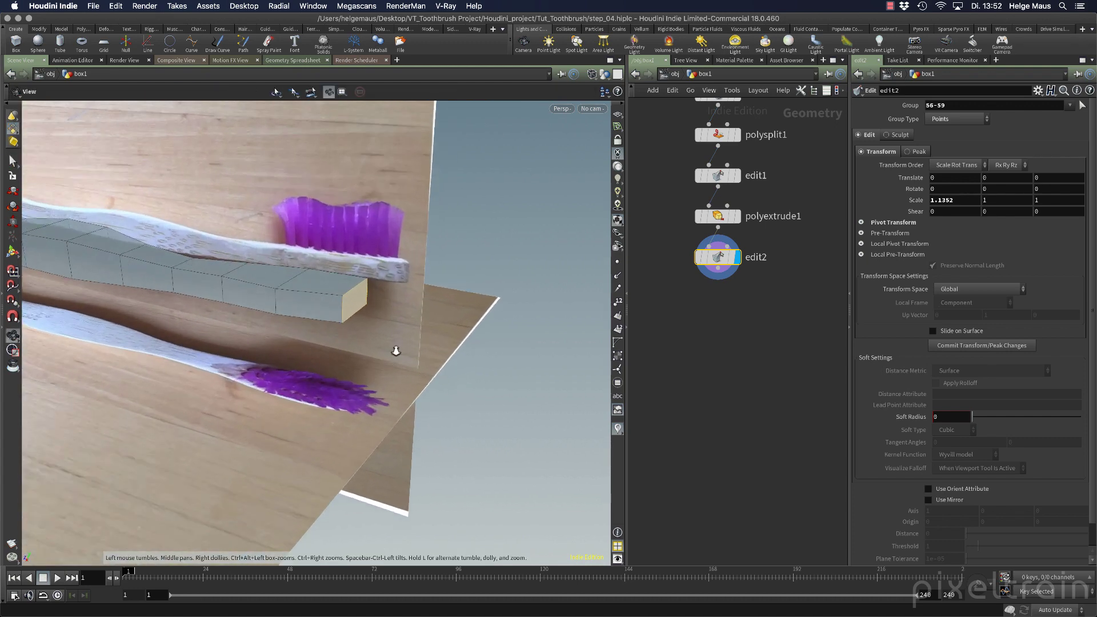
key("c")
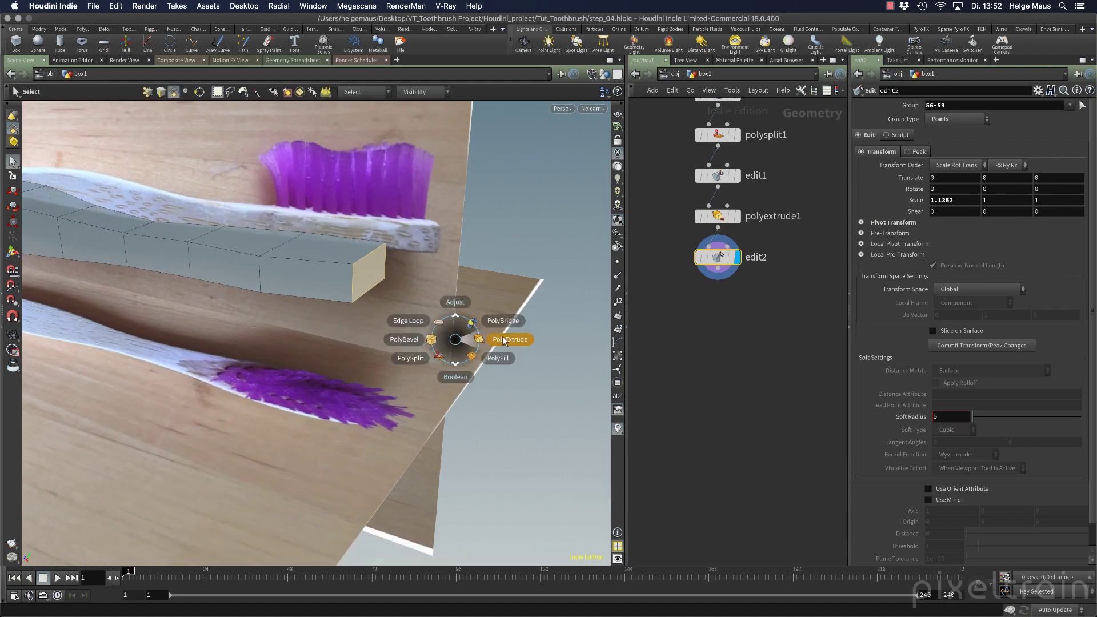
left_click(507, 340)
left_click_drag(444, 291, 464, 302)
Step: In the top view, set the head extrusion's inset to 0.015 and shorten its distance to about 0.0277
key("Escape")
key("space+2")
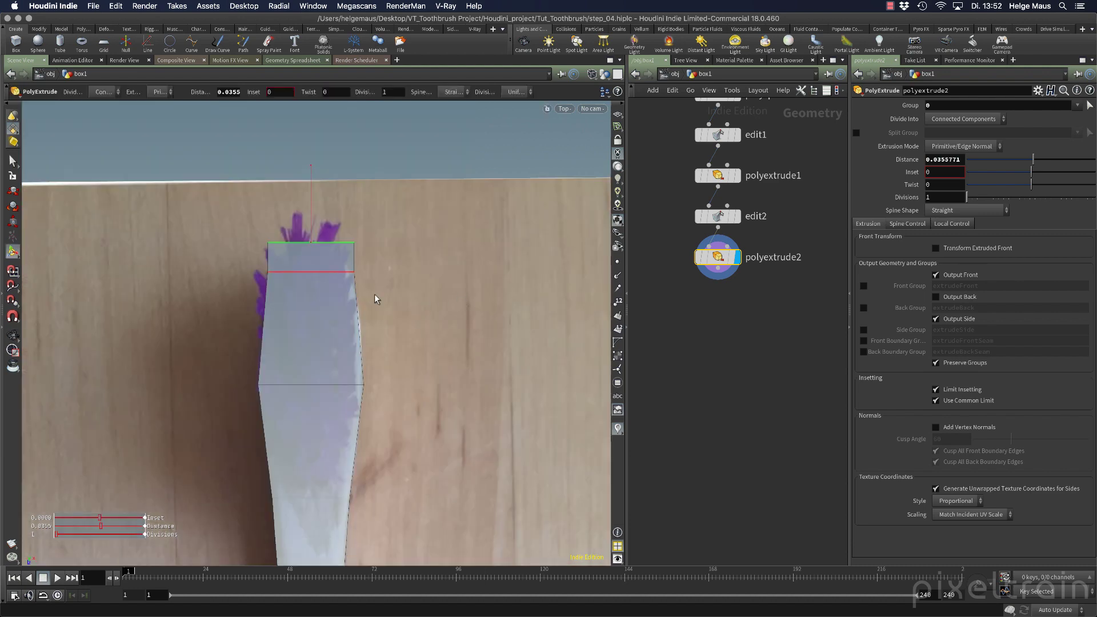
right_click_drag(350, 294, 477, 244)
middle_click_drag(477, 244, 479, 336)
scroll(323, 295, "up", 1)
key("Return")
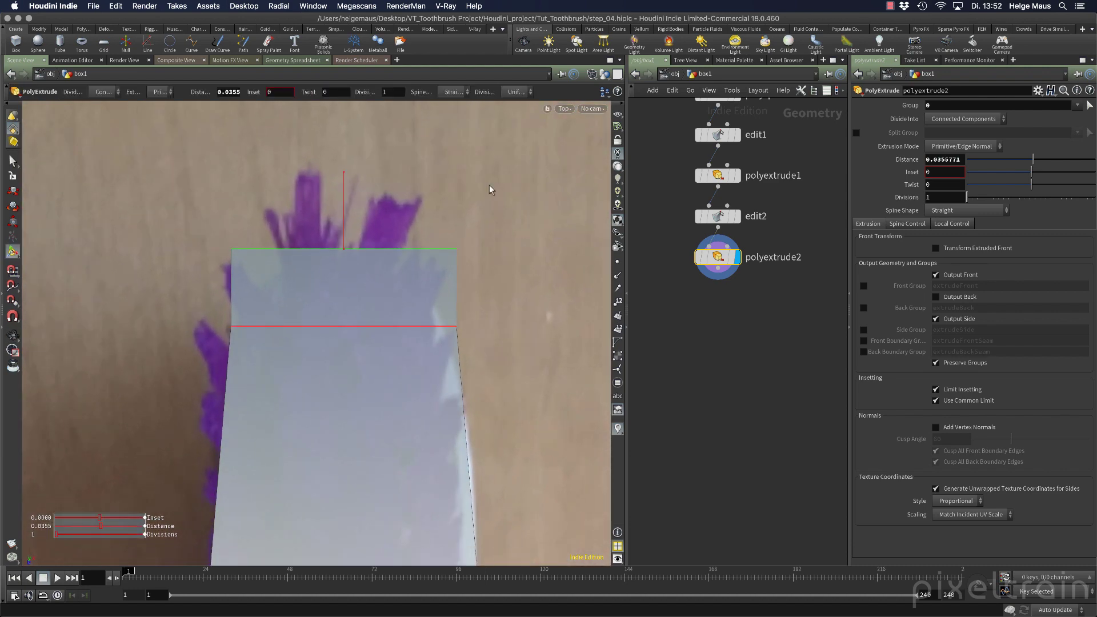
middle_click_drag(943, 159, 1092, 194)
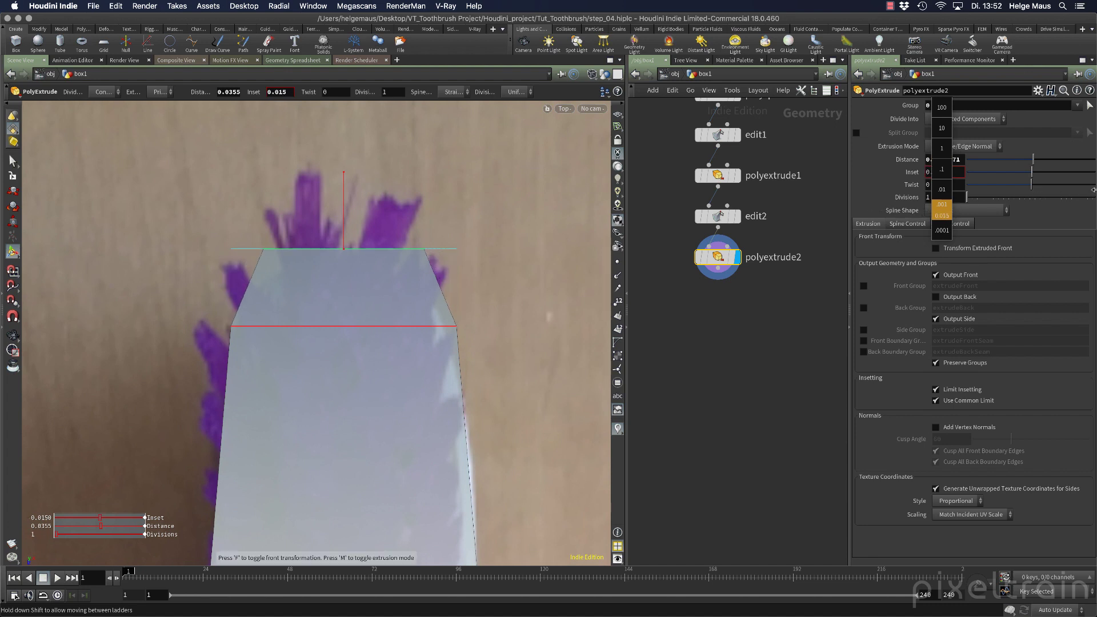
left_click_drag(344, 216, 341, 237)
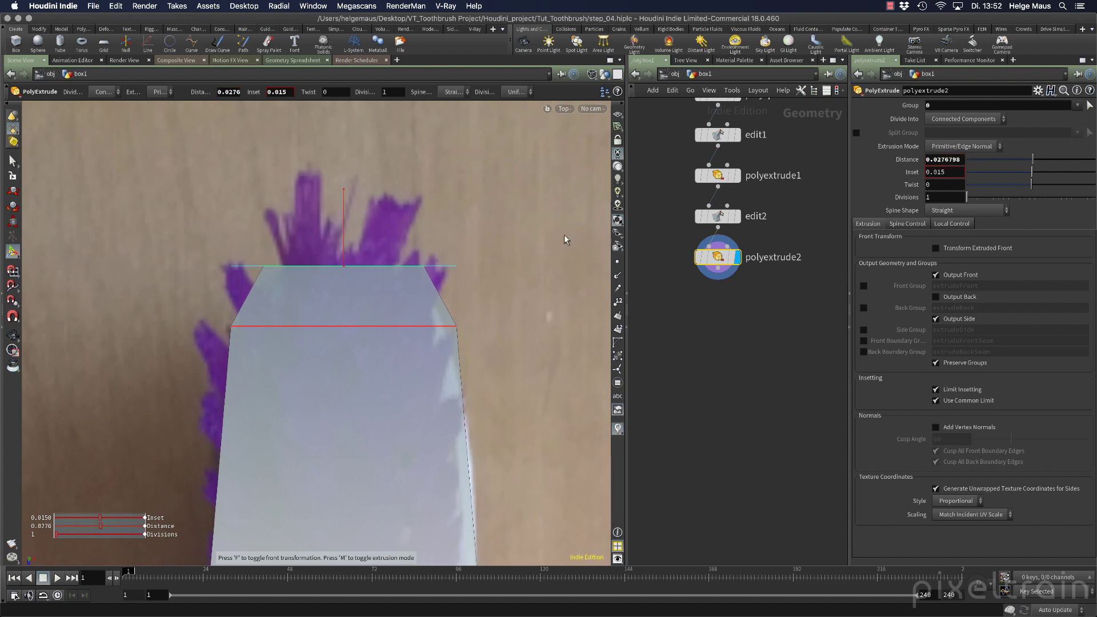
Step: Select the four points at the base of the head extrusion and scale them to about 0.90 in X
left_click(13, 162)
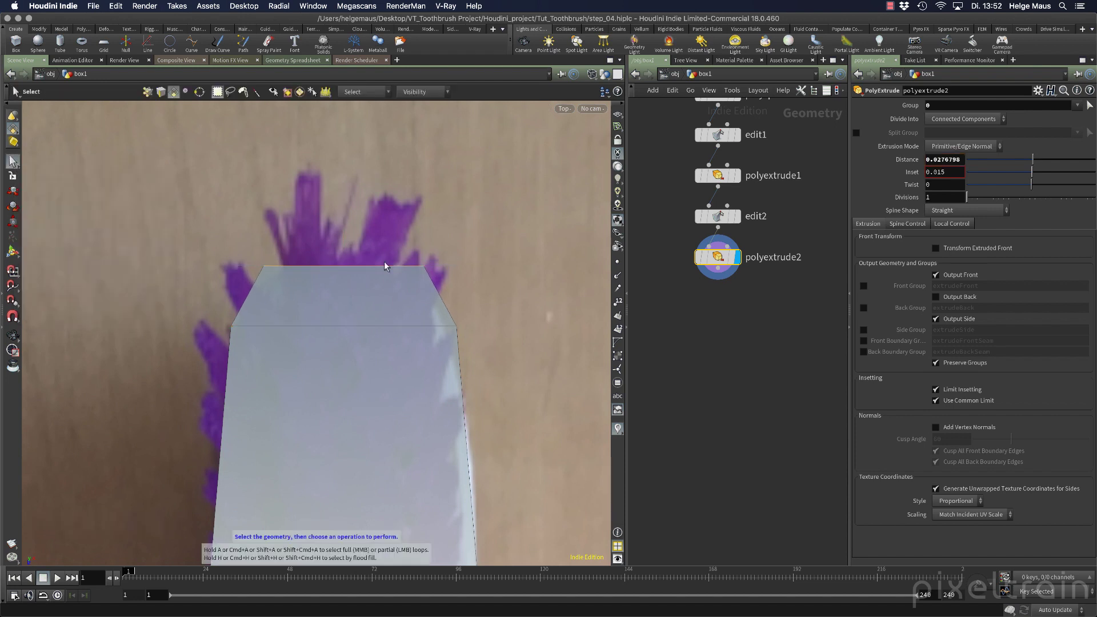
left_click(147, 92)
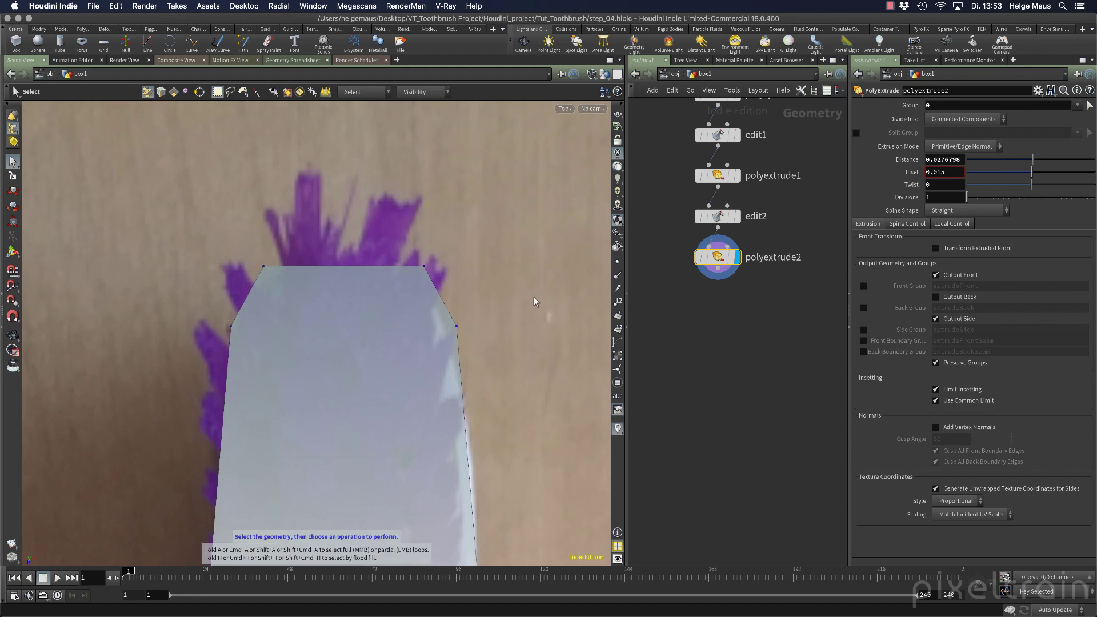
left_click_drag(521, 301, 131, 350)
key("r")
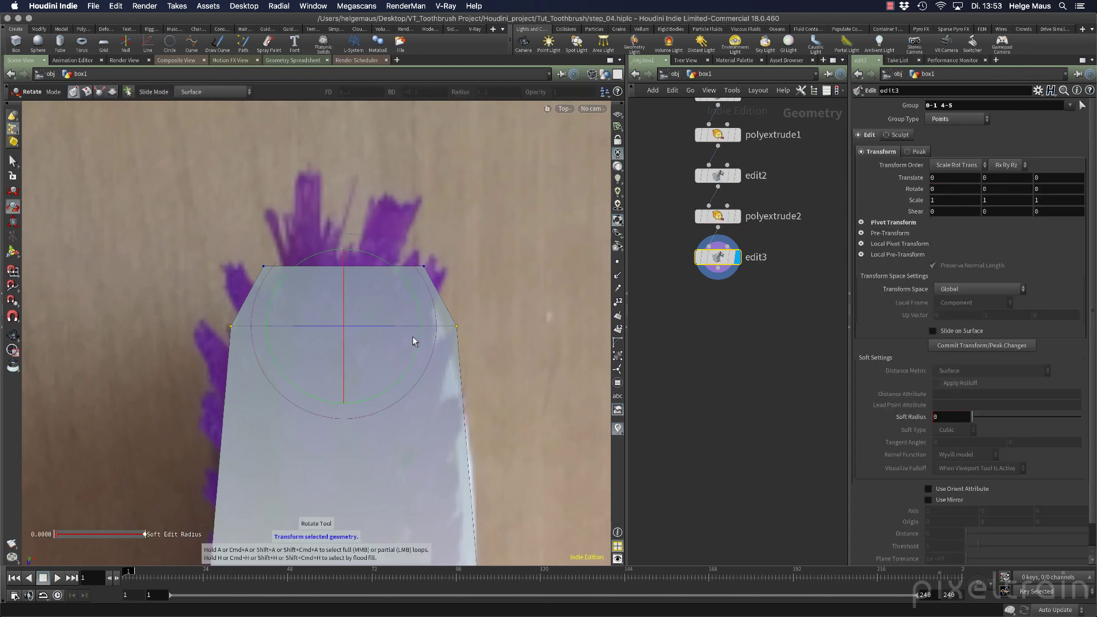
key("e")
left_click_drag(419, 326, 418, 327)
middle_click_drag(534, 432, 520, 225, "alt")
key("e")
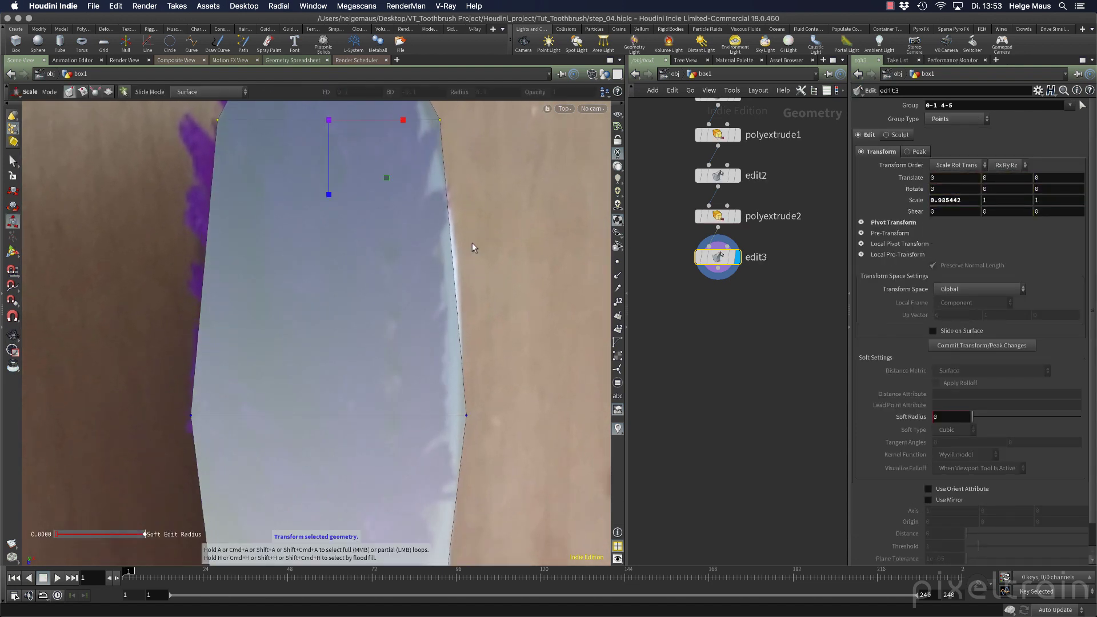
middle_click_drag(471, 261, 509, 390, "alt")
middle_click_drag(344, 209, 341, 235)
key("e")
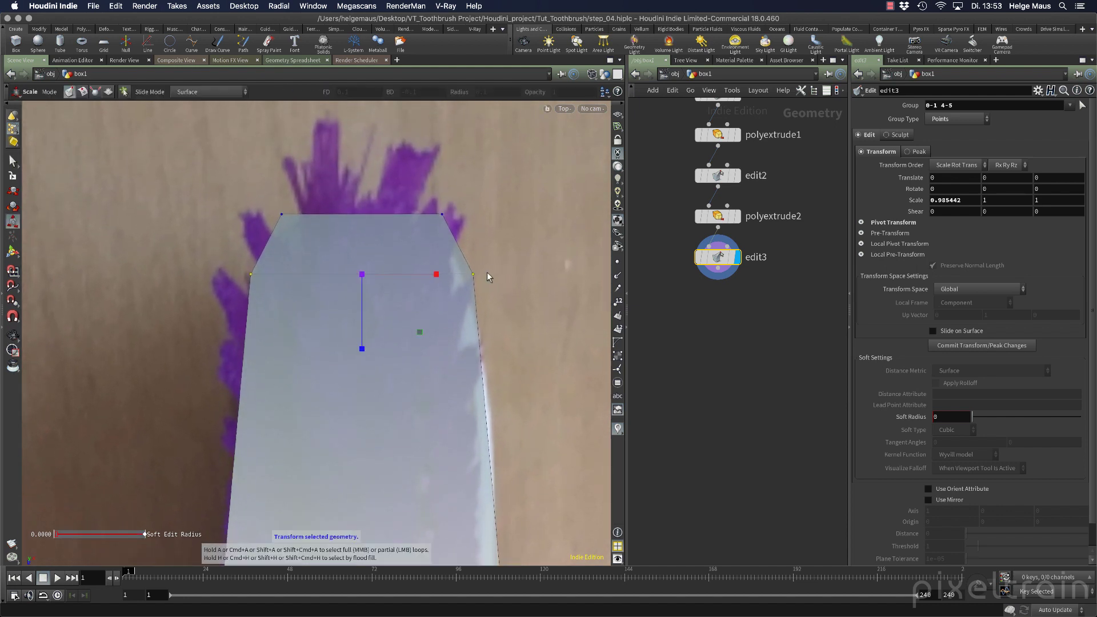
left_click_drag(437, 275, 431, 274)
middle_click_drag(492, 266, 505, 303)
Step: In the side view, move the upper points of the head tip up and the lower ones down to match the reference
key("space+4")
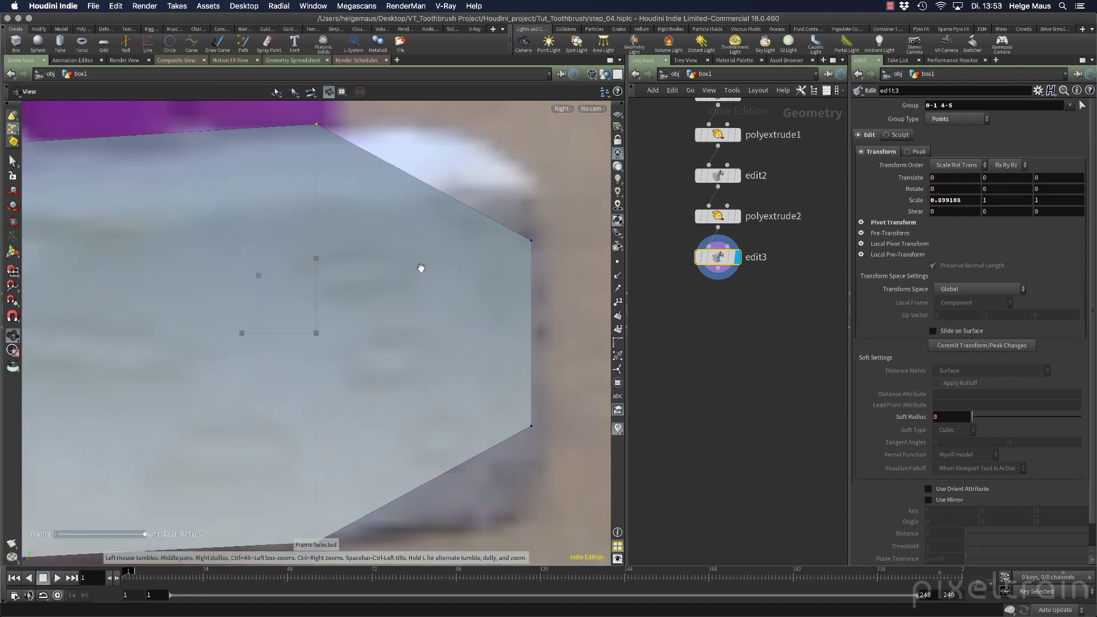
middle_click_drag(278, 262, 181, 270)
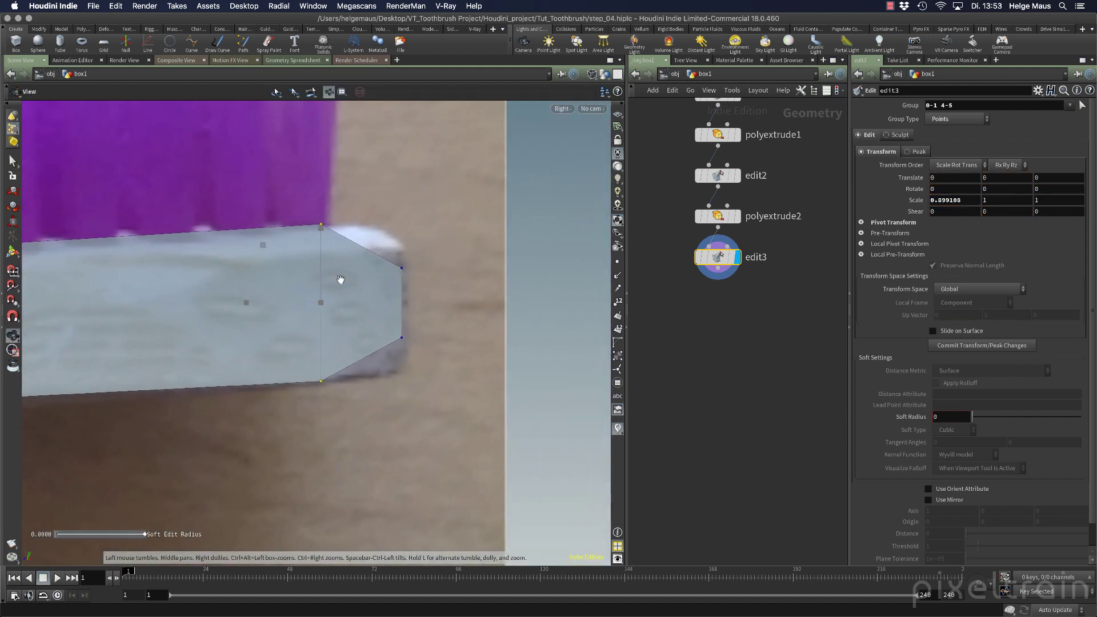
left_click(405, 248)
key("t")
left_click_drag(407, 226, 400, 204)
left_click_drag(449, 289, 371, 381)
left_click_drag(407, 330, 413, 399)
Step: Move the four base points of the head tip about -0.0083 in Z and scale them to about 0.93 in X
left_click_drag(287, 177, 372, 429)
left_click_drag(382, 300, 406, 301)
key("space+2")
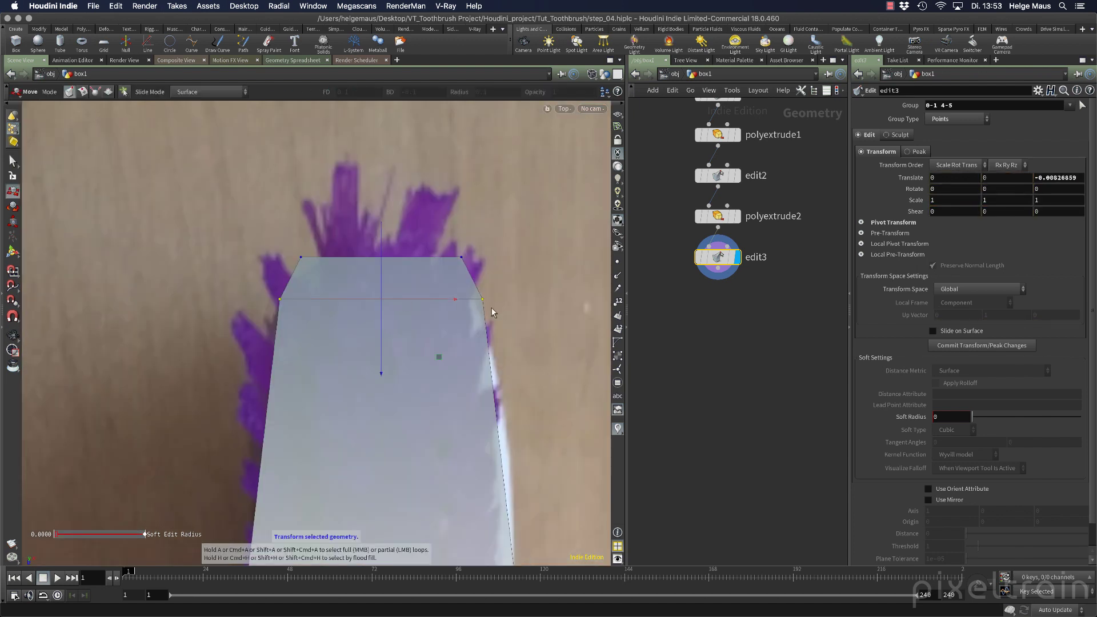
key("e")
left_click_drag(456, 300, 451, 300)
middle_click_drag(527, 407, 485, 213)
right_click_drag(536, 275, 321, 290)
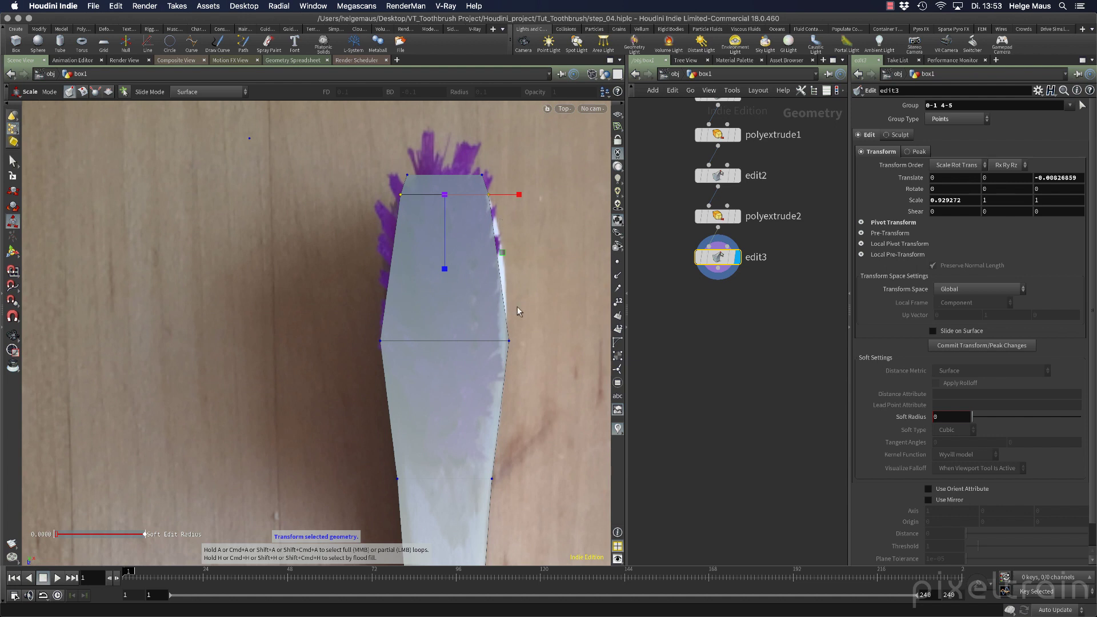
Step: Insert an edge loop roughly midway between the base of the head tip and the head's widest cross-section
left_click(17, 159)
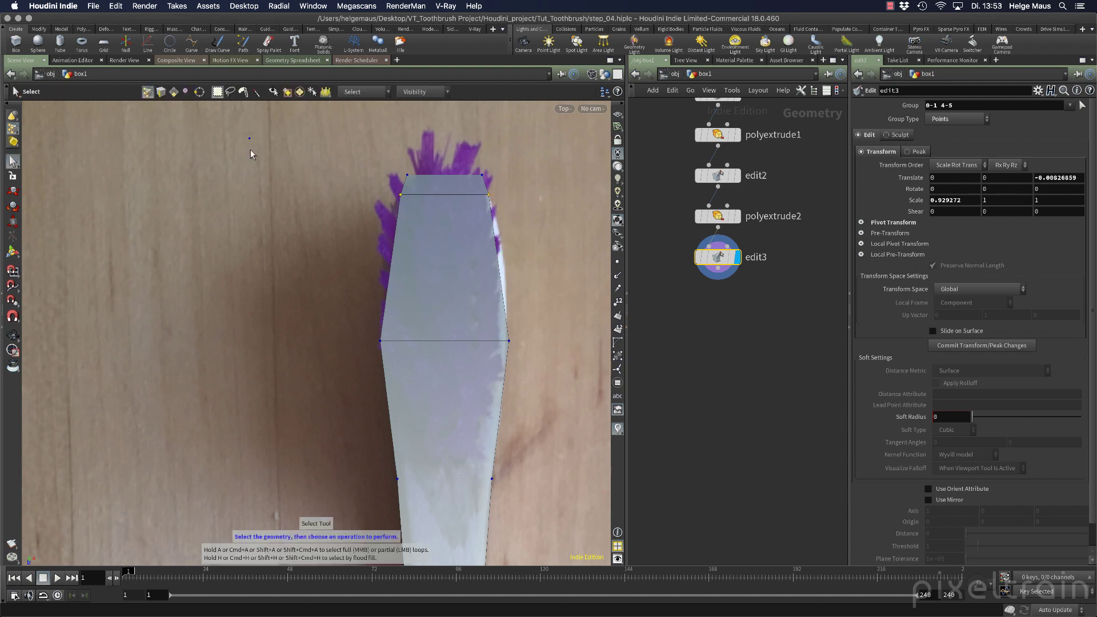
left_click(174, 96)
key("c")
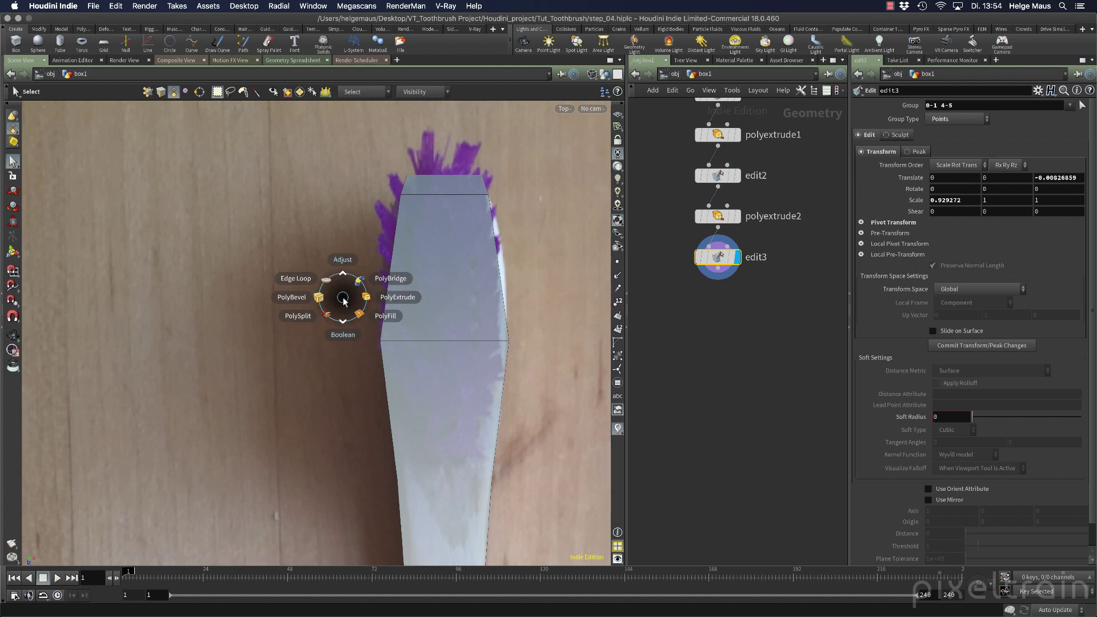
left_click(304, 280)
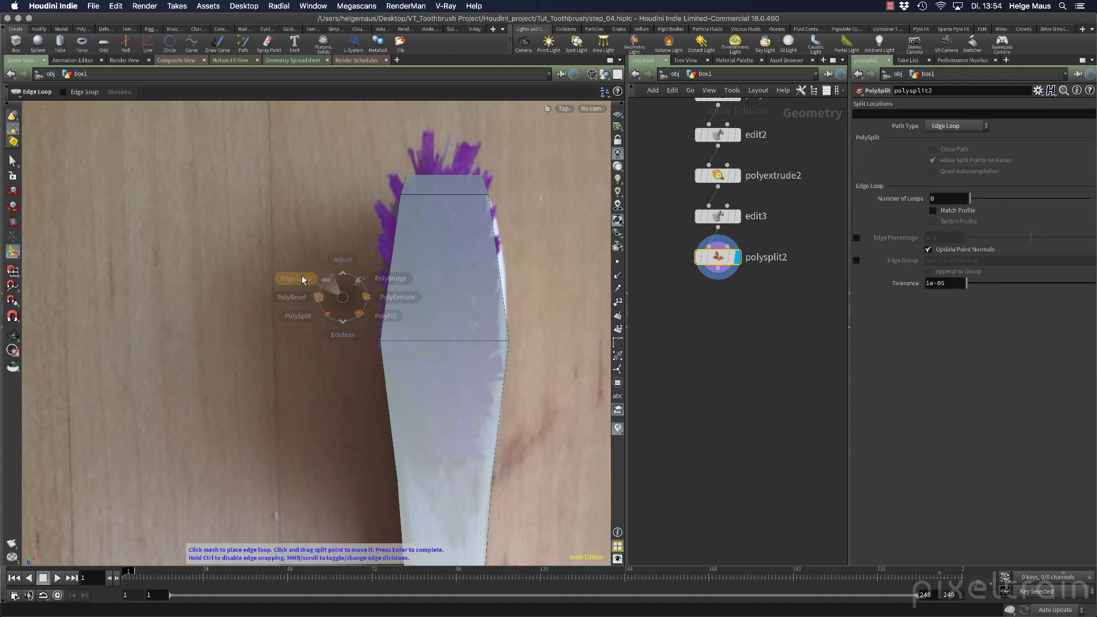
left_click(498, 267)
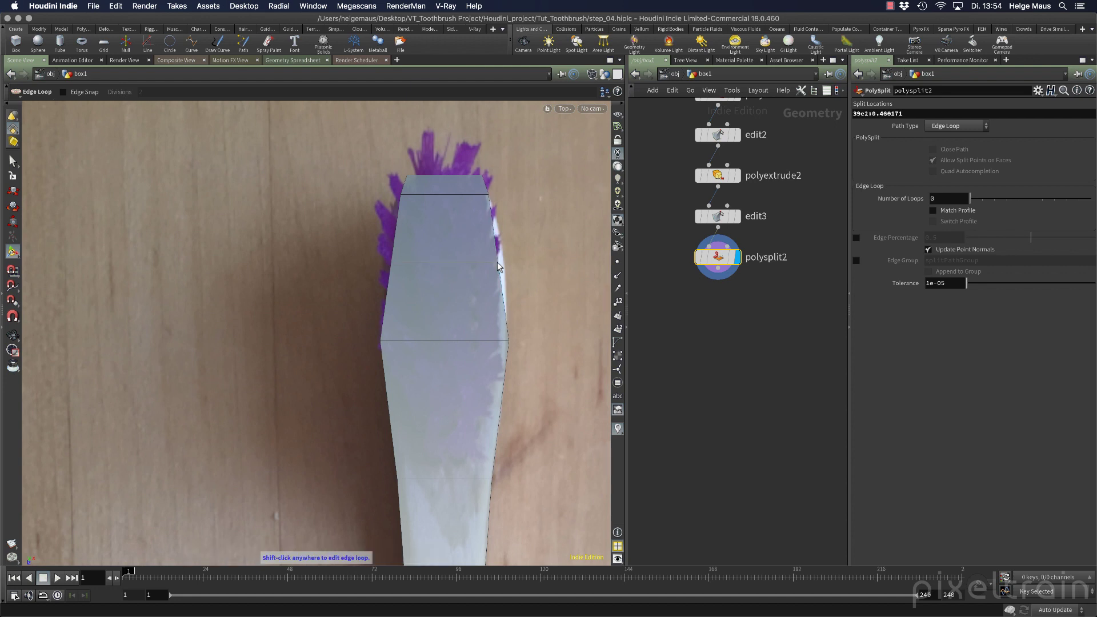
Step: Select the four points of the new head edge loop, scale them to about 1.144 in X and check them in the side view
left_click(13, 161)
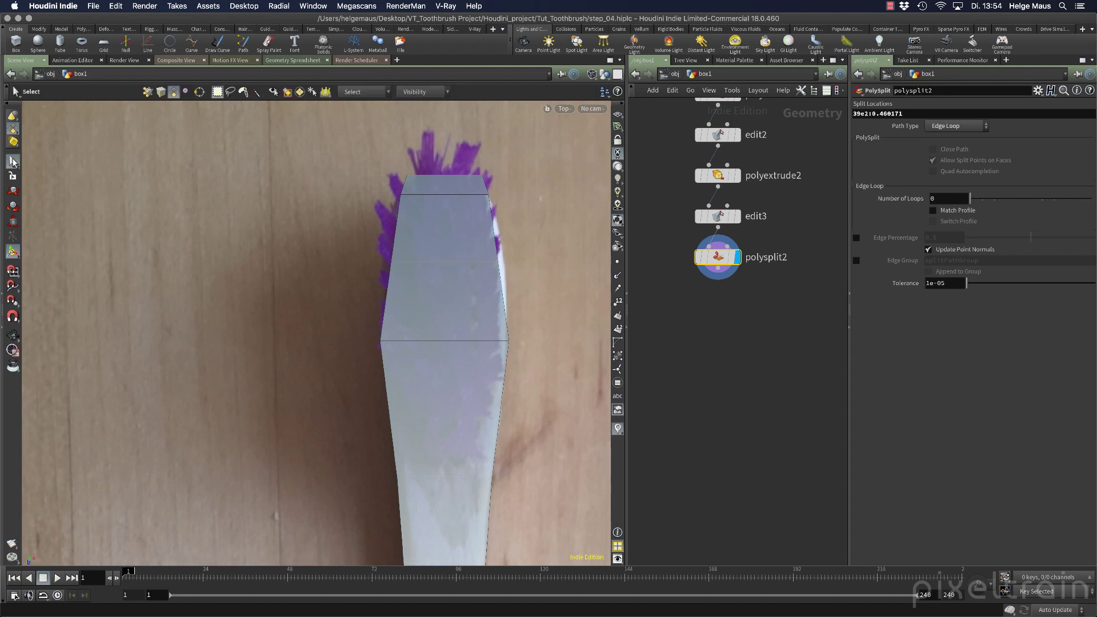
left_click(148, 92)
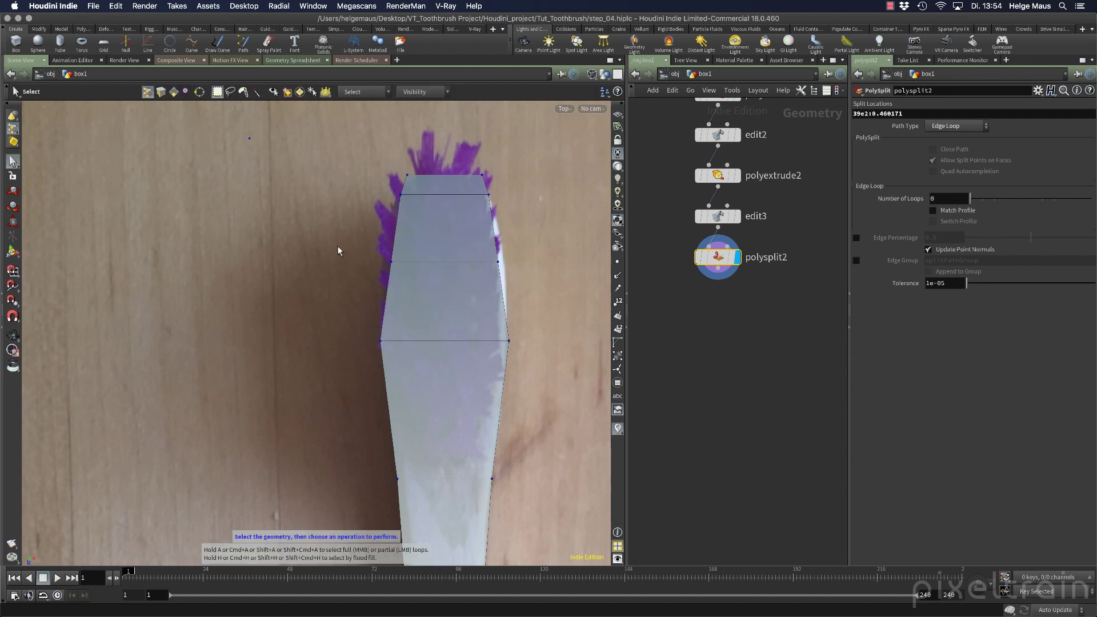
left_click_drag(343, 247, 530, 264)
key("r")
key("space+4")
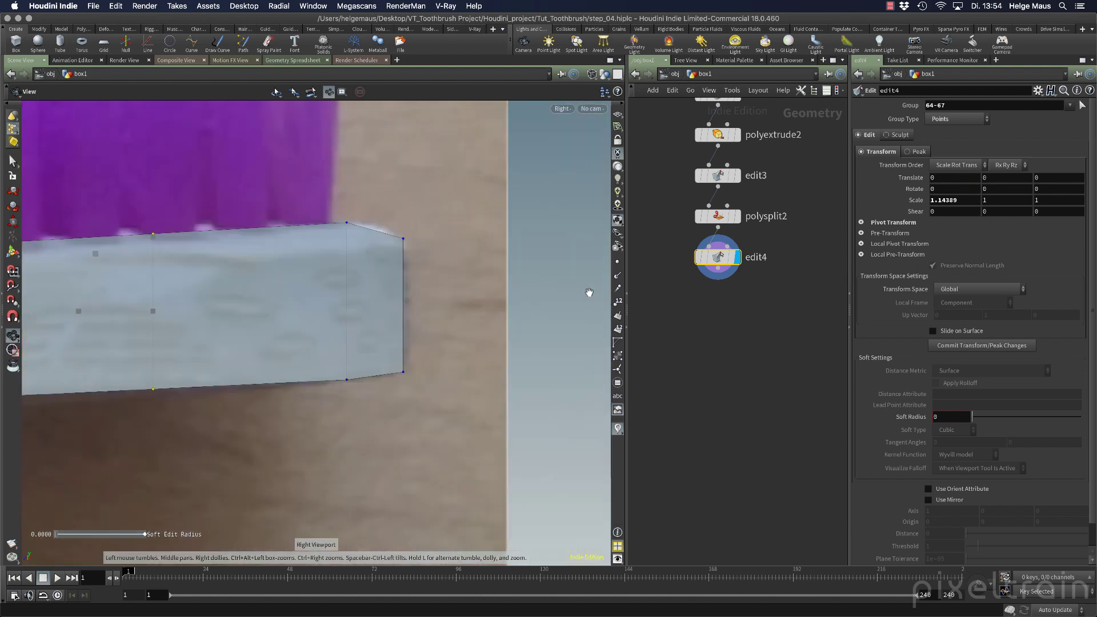
right_click_drag(142, 348, 204, 344, "alt")
middle_click_drag(204, 345, 409, 310, "alt")
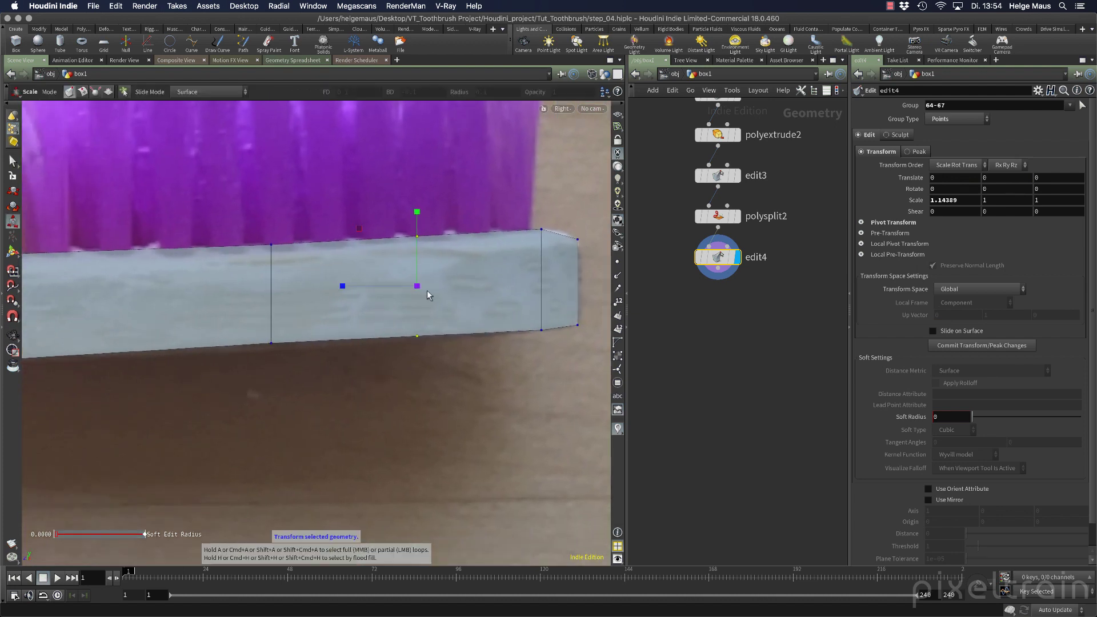
left_click_drag(429, 286, 402, 347)
Step: Show the whole brush in perspective without point markers and turn on the viewport subdivision preview
left_click(13, 162)
right_click_drag(348, 354, 117, 363, "alt")
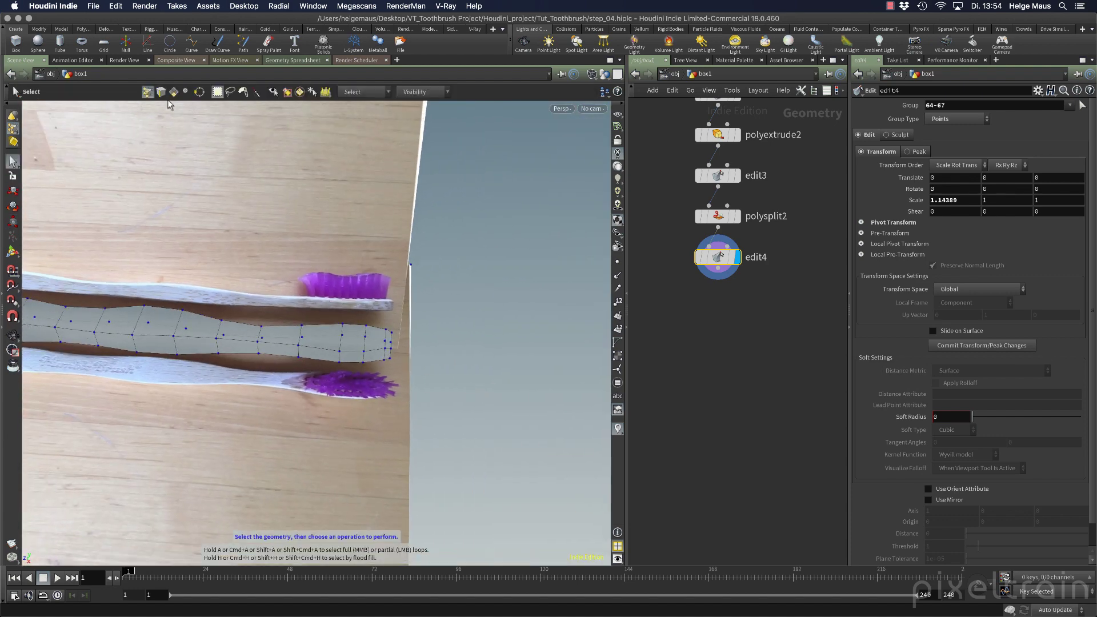
key("Escape")
left_click_drag(347, 406, 281, 321)
key("s")
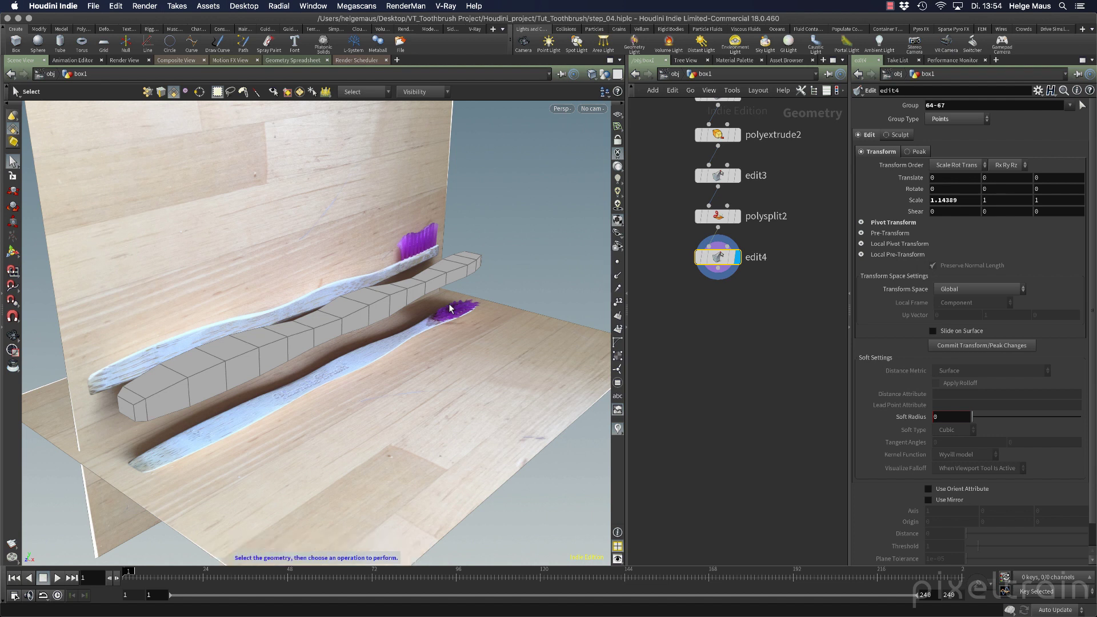
key("shift+c")
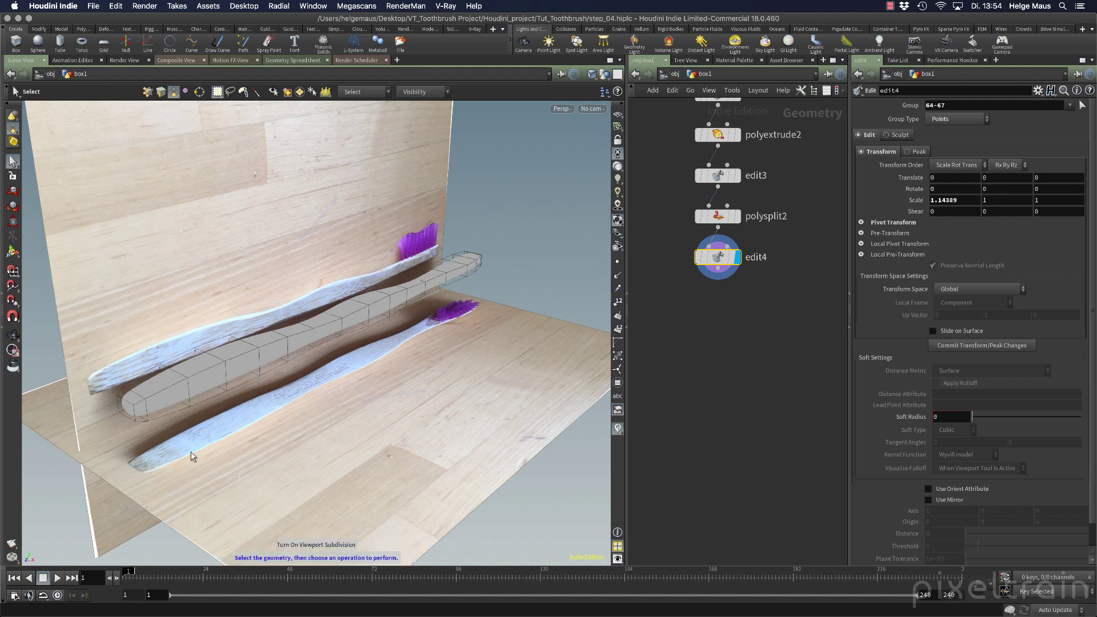
Step: Examine the smoothed brush from several angles and turn the viewport subdivision preview off
key("Escape")
left_click_drag(176, 462, 208, 386)
key("s")
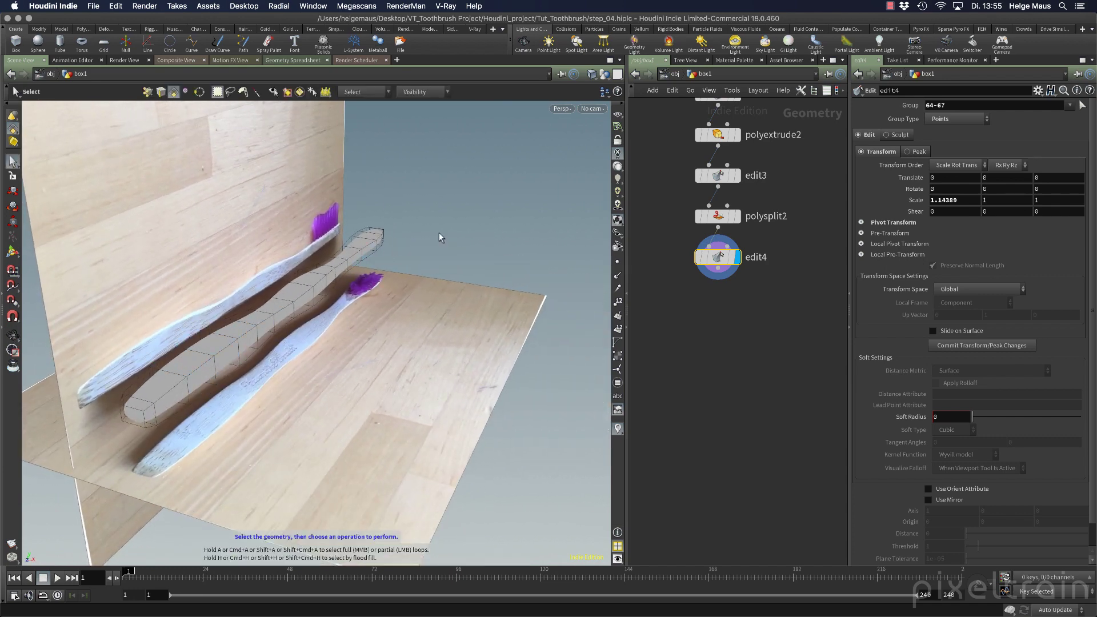
key("Escape")
left_click_drag(439, 233, 309, 395)
key("s")
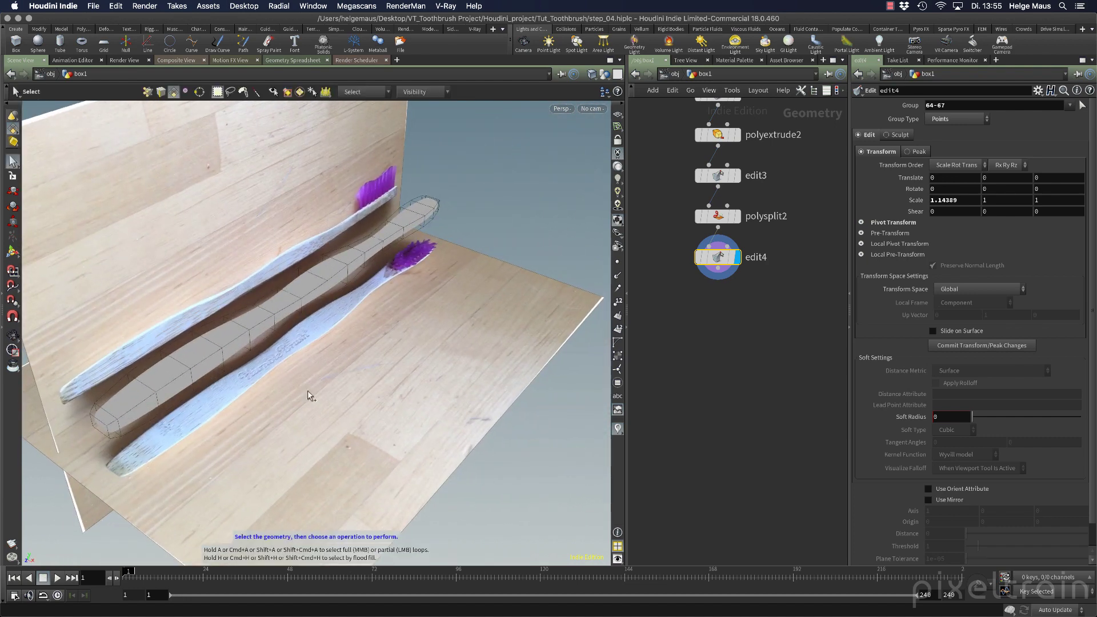
key("shift+c")
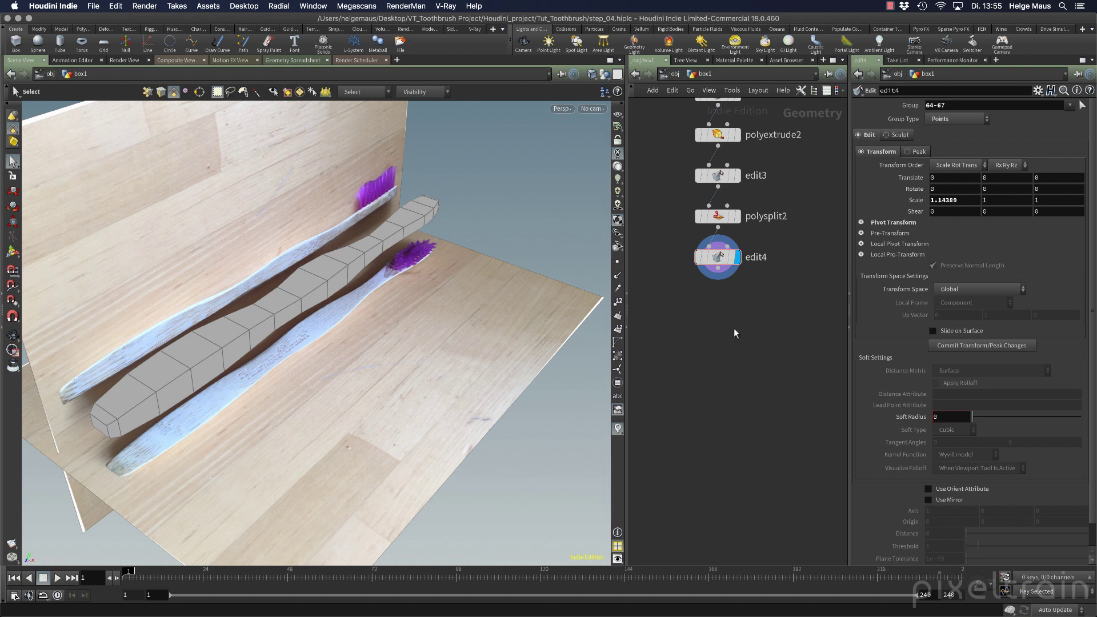
Step: Add a PolyBevel node to the end of the network, directly below edit4
mouse_move(319, 269)
left_mouse_down()
mouse_move(345, 287)
mouse_move(332, 284)
left_mouse_up()
middle_click_drag(352, 281, 339, 295)
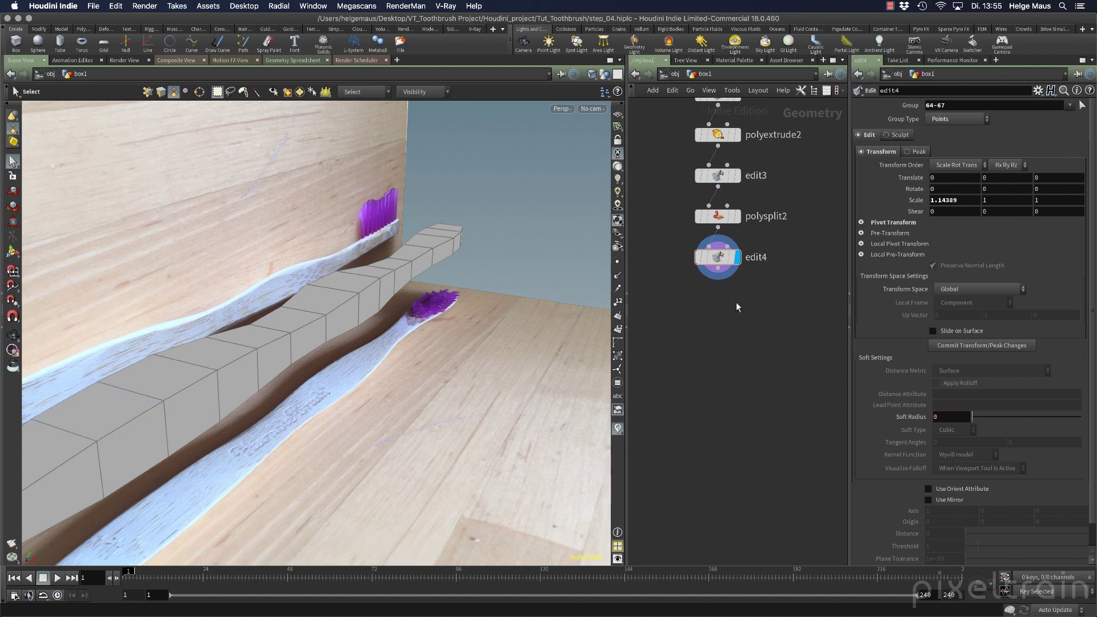
key("Tab")
type("poly")
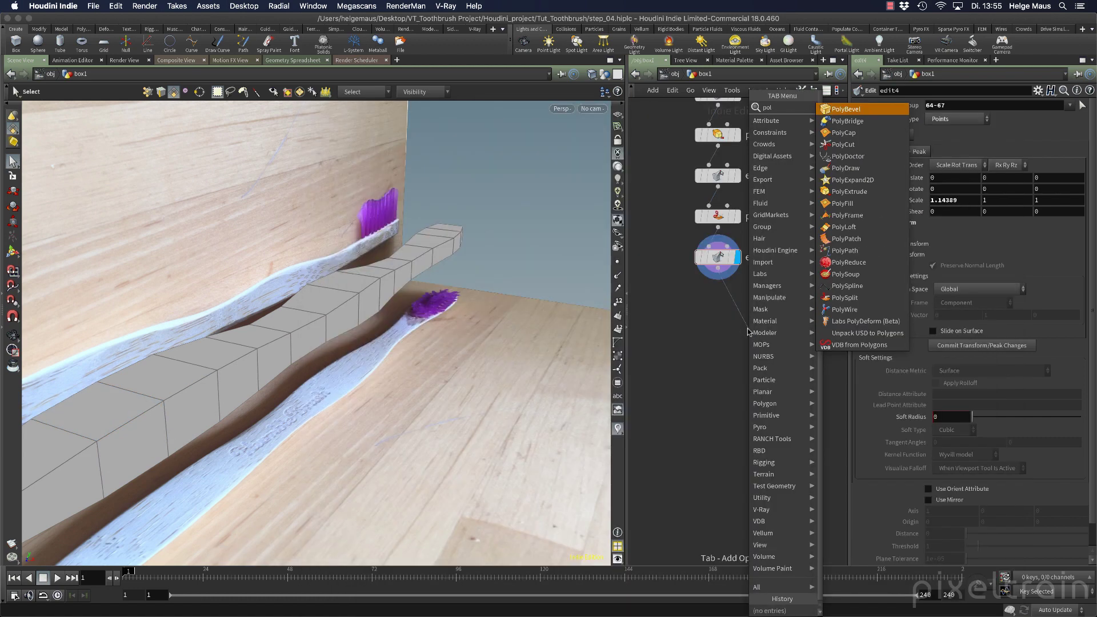
key("Return")
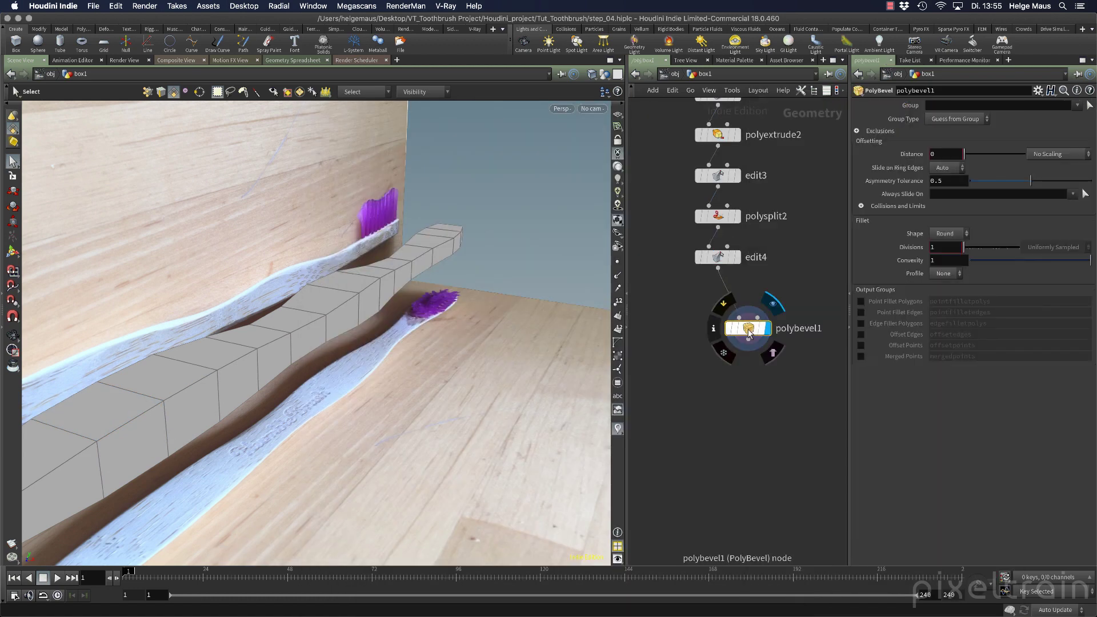
left_click_drag(735, 325, 718, 309)
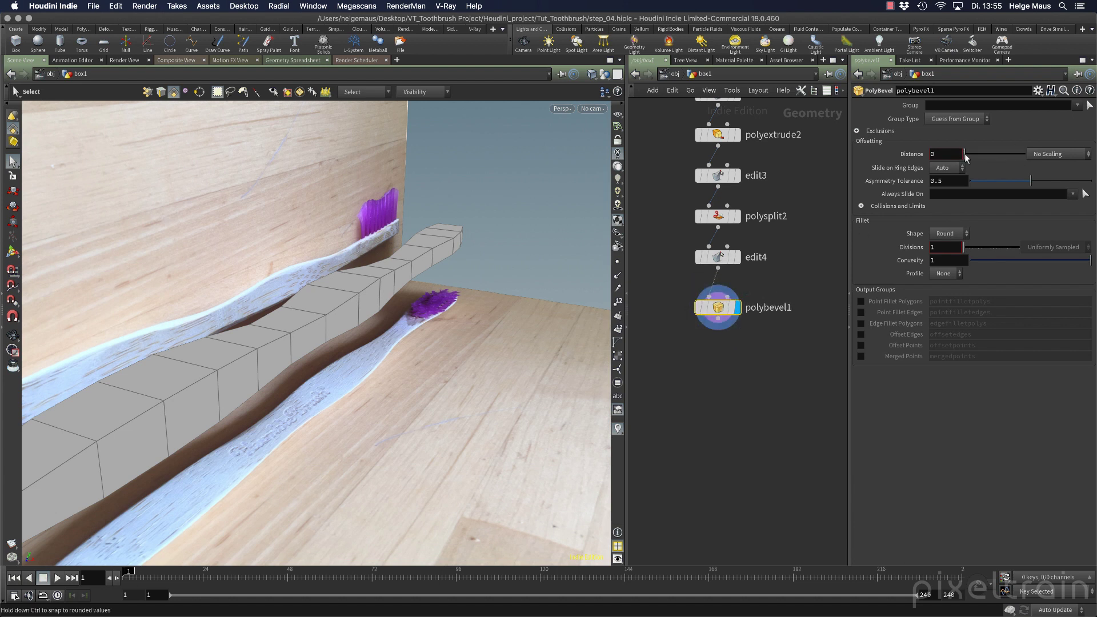
Step: Set the bevel distance to 0.009 and check the bevelled edges along the handle
middle_click_drag(955, 160, 1046, 181)
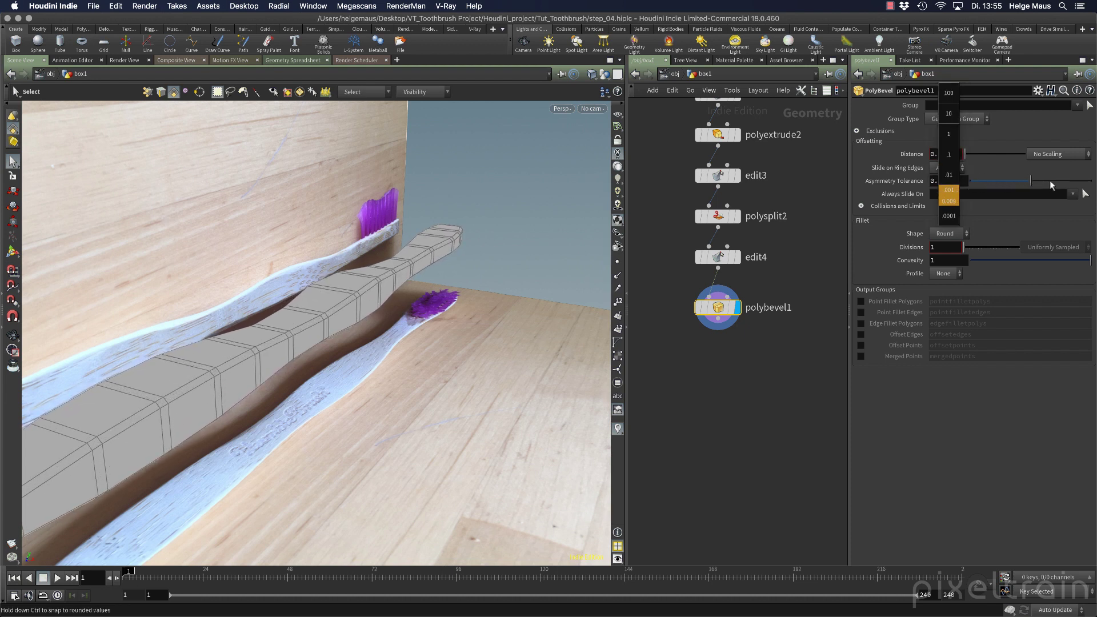
left_click_drag(277, 364, 238, 452, "alt")
right_click_drag(237, 452, 154, 501, "alt")
left_click_drag(153, 501, 292, 393)
right_click_drag(256, 388, 357, 390, "alt")
left_click_drag(358, 390, 302, 400, "alt")
middle_click_drag(303, 400, 268, 430, "alt")
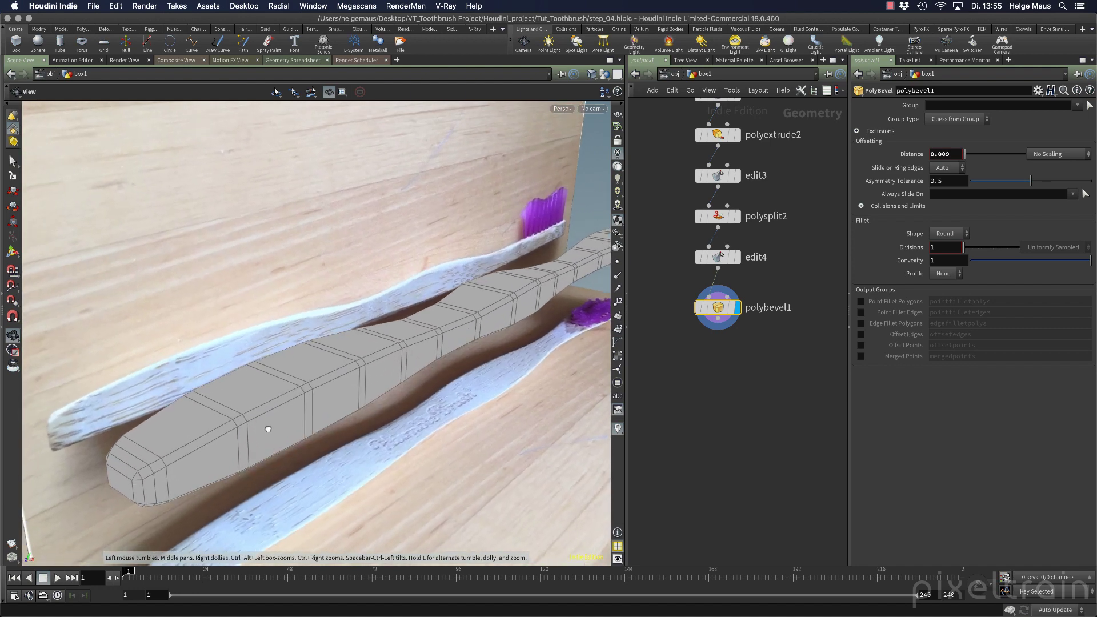
key("s")
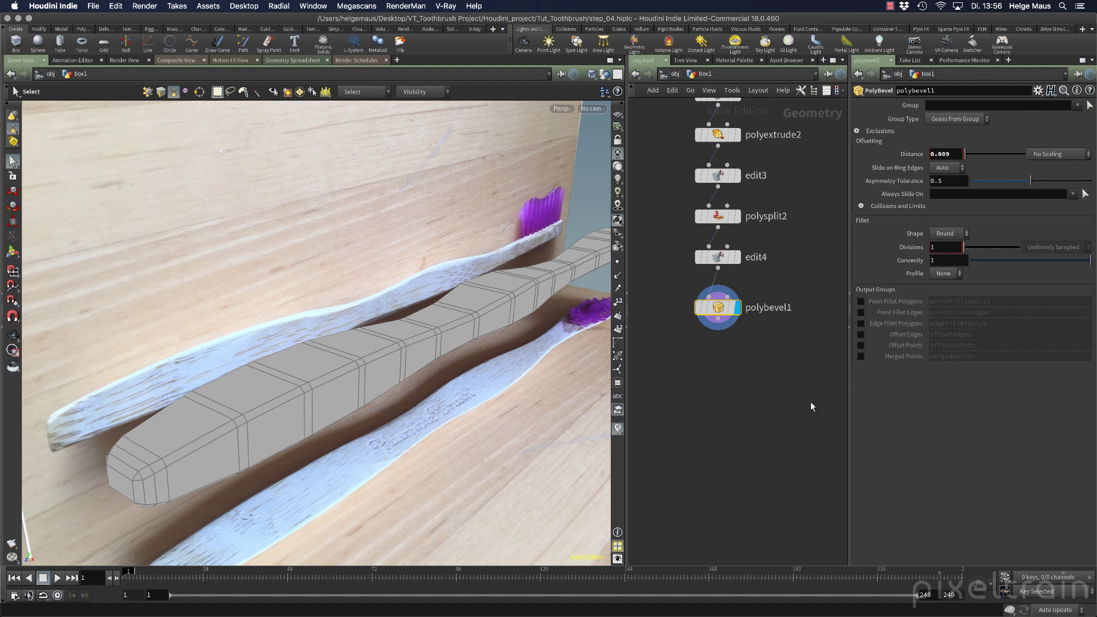
Step: Enable the bevel's exclusion option that ignores flat edges between coplanar polygons
left_click(857, 132)
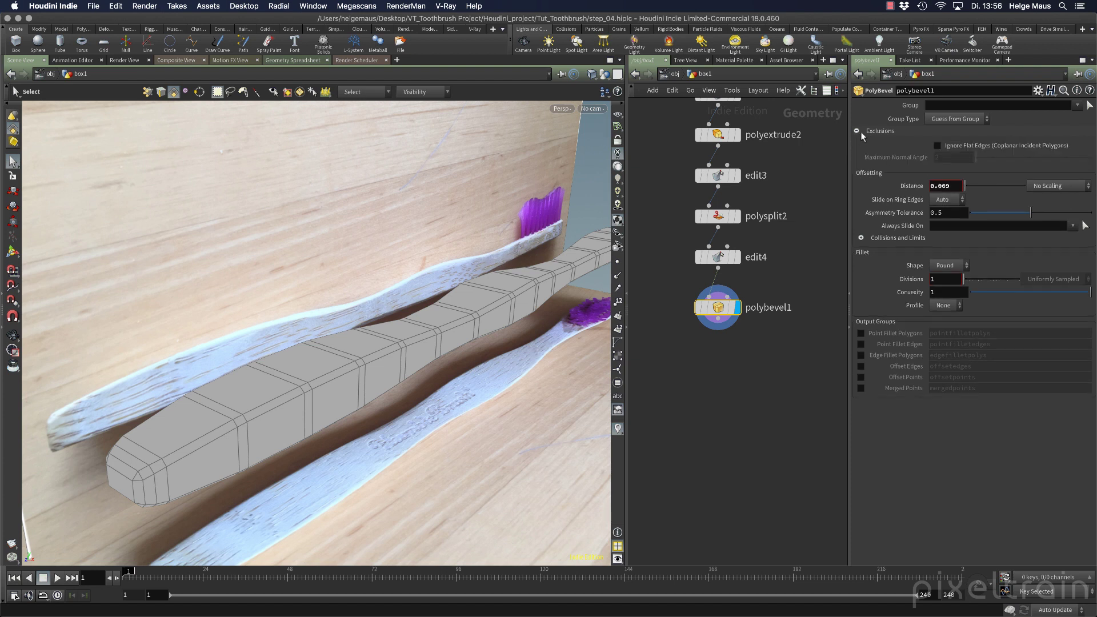
left_click(945, 147)
left_click(944, 145)
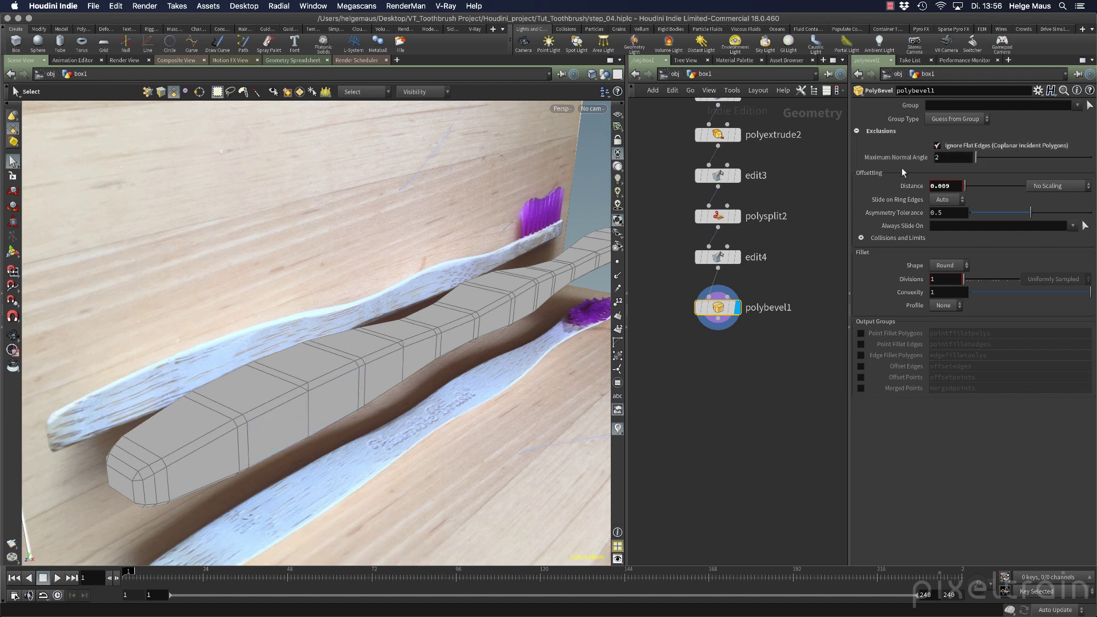
left_click(947, 146)
left_click(946, 146)
Step: Raise the flat-edge exclusion's maximum normal angle to 51.1, checking the cross edges along the brush
left_click_drag(977, 162, 985, 161)
key("Escape")
left_click_drag(389, 342, 251, 377)
left_click_drag(984, 160, 989, 160)
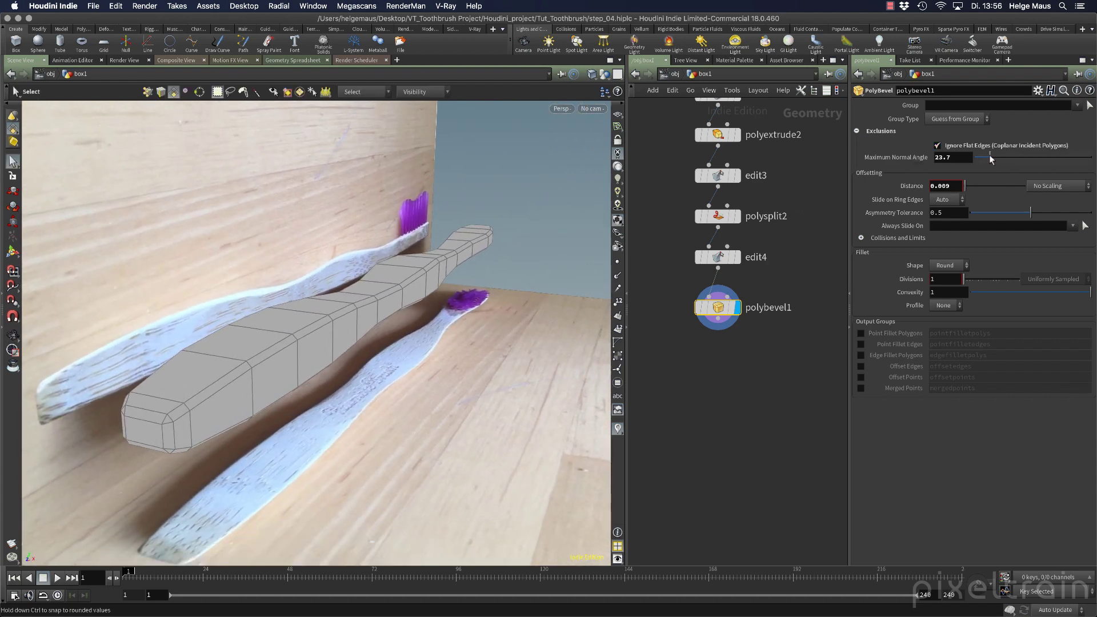
key("Escape")
mouse_move(355, 320)
left_mouse_down()
mouse_move(392, 314)
mouse_move(374, 270)
mouse_move(326, 276)
mouse_move(287, 309)
mouse_move(113, 310)
mouse_move(269, 319)
mouse_move(345, 296)
mouse_move(2, 270)
mouse_move(189, 257)
mouse_move(337, 313)
mouse_move(250, 314)
mouse_move(268, 297)
left_mouse_up()
key("s")
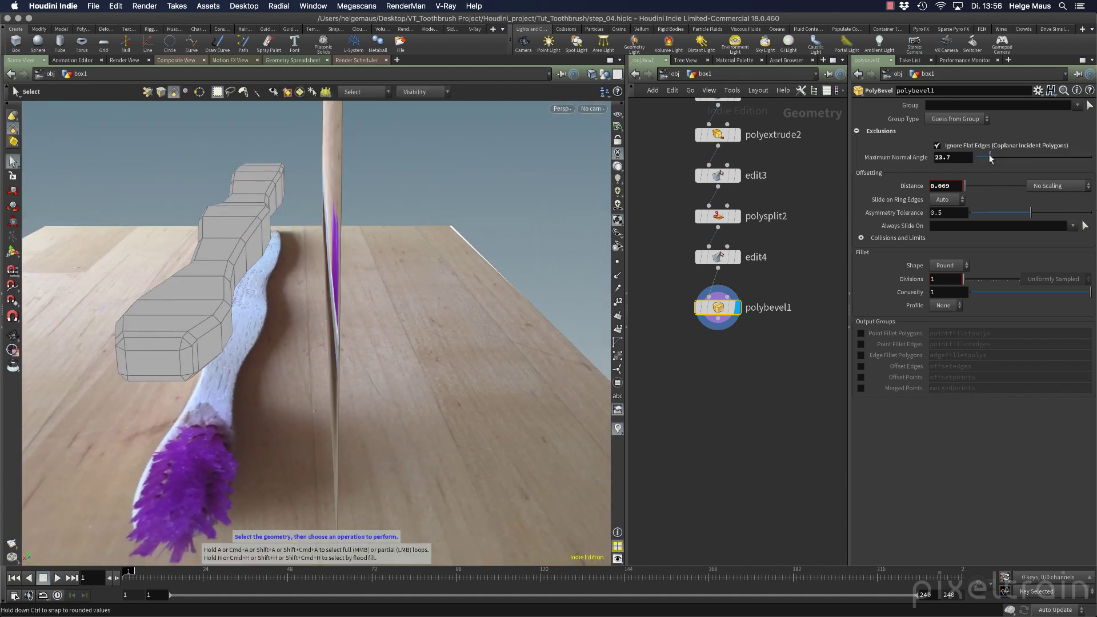
mouse_move(999, 155)
left_mouse_down()
mouse_move(988, 155)
mouse_move(1007, 155)
left_mouse_up()
key("Escape")
left_click_drag(362, 221, 306, 269)
Step: Turn on the viewport subdivision preview and view the bevelled handle end from the front
key("shift+plus")
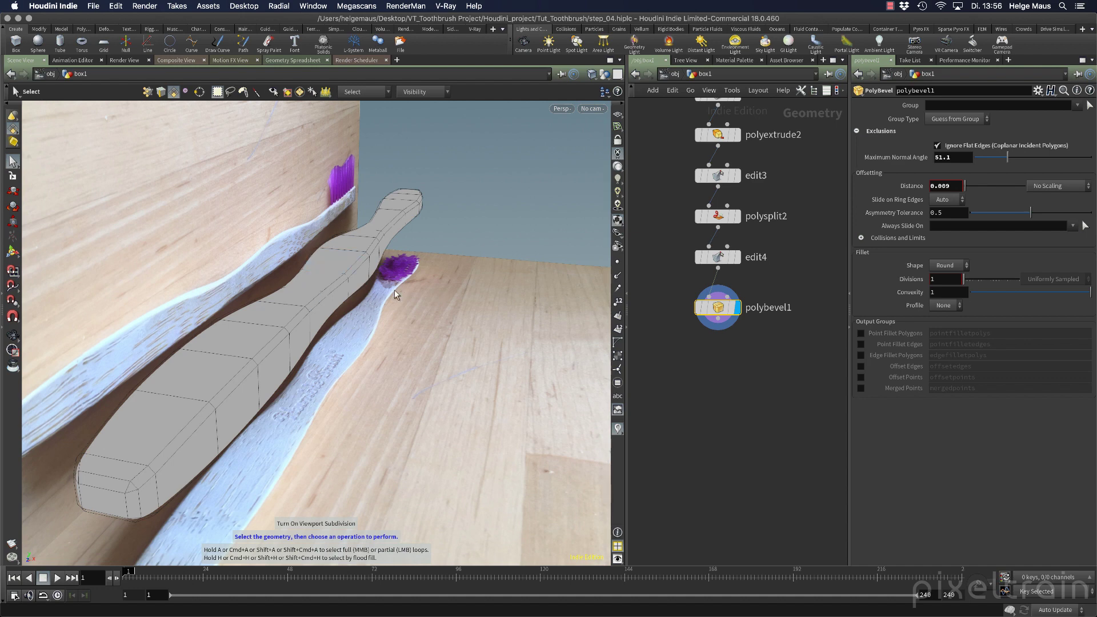
left_click_drag(355, 290, 408, 279, "alt")
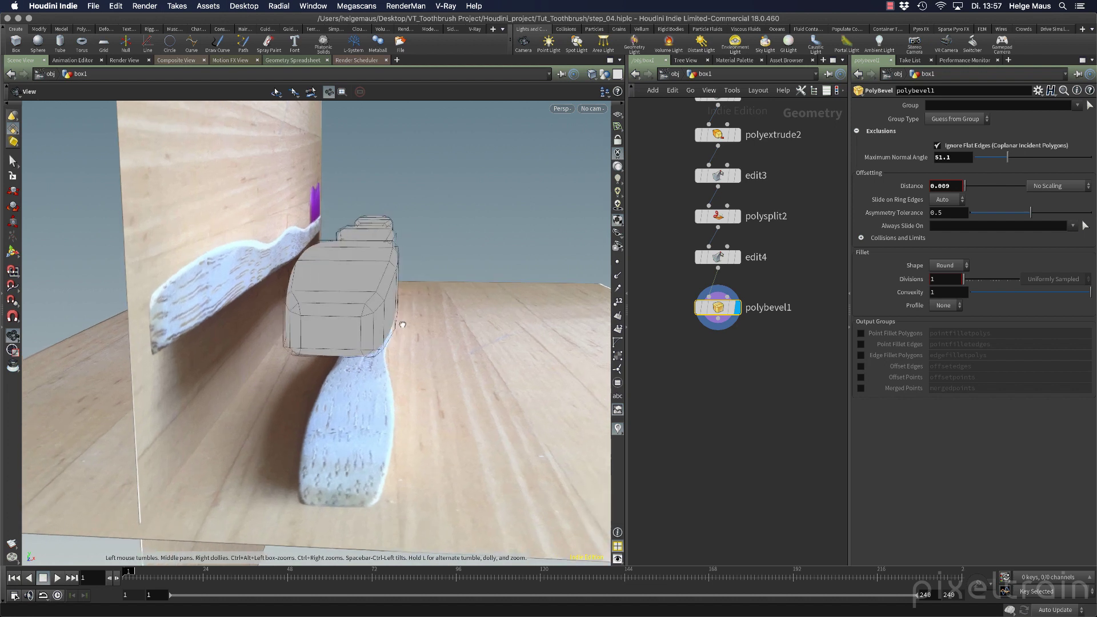
left_click_drag(402, 325, 424, 272)
key("s")
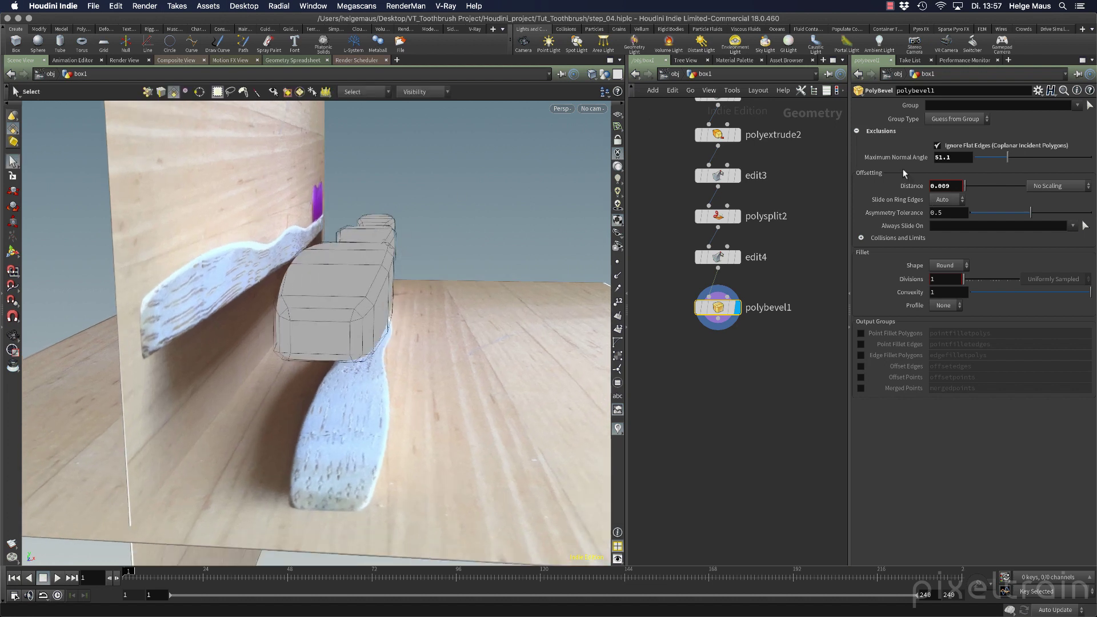
Step: Try bevel distances of 0.007 and 0.01, comparing the rounding of the handle end
left_click(958, 186)
key("BackSpace")
type("7")
key("Return")
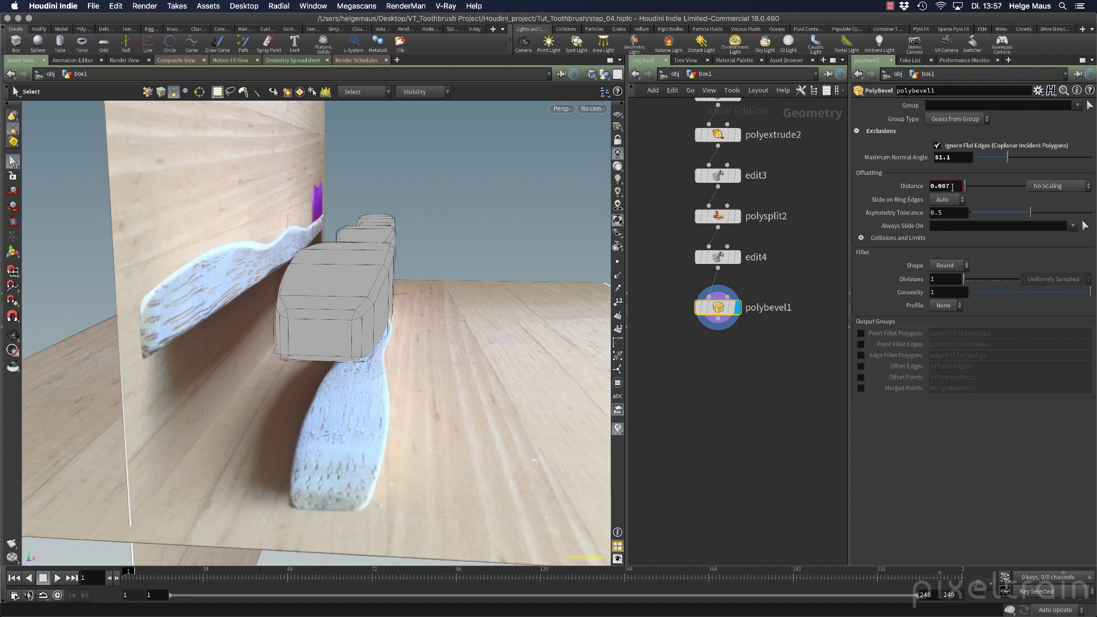
left_click(952, 187)
type("1")
key("Return")
left_click_drag(505, 257, 400, 311, "alt")
mouse_move(368, 270)
right_mouse_down("alt")
mouse_move(360, 257)
mouse_move(374, 262)
right_mouse_up("alt")
left_click_drag(375, 262, 389, 268, "alt")
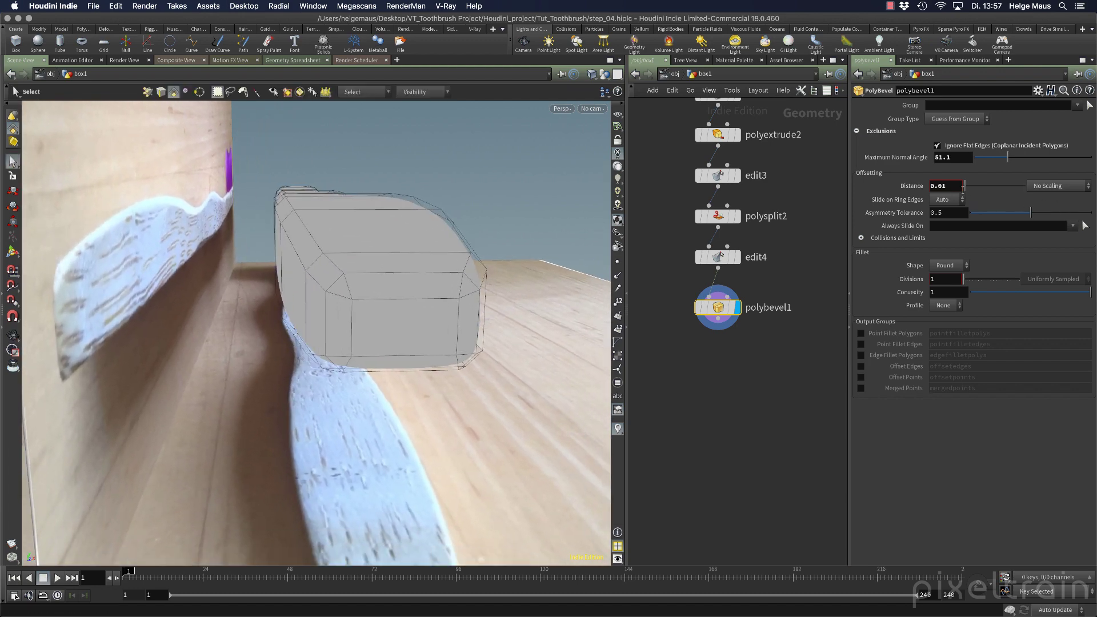
Step: Set the bevel distance to 0.015 and check the head tip against the side reference image
left_click(954, 188)
type("5")
key("Return")
left_click_drag(497, 228, 474, 262, "alt")
right_click_drag(475, 262, 407, 290)
left_click_drag(407, 291, 498, 258)
key("s")
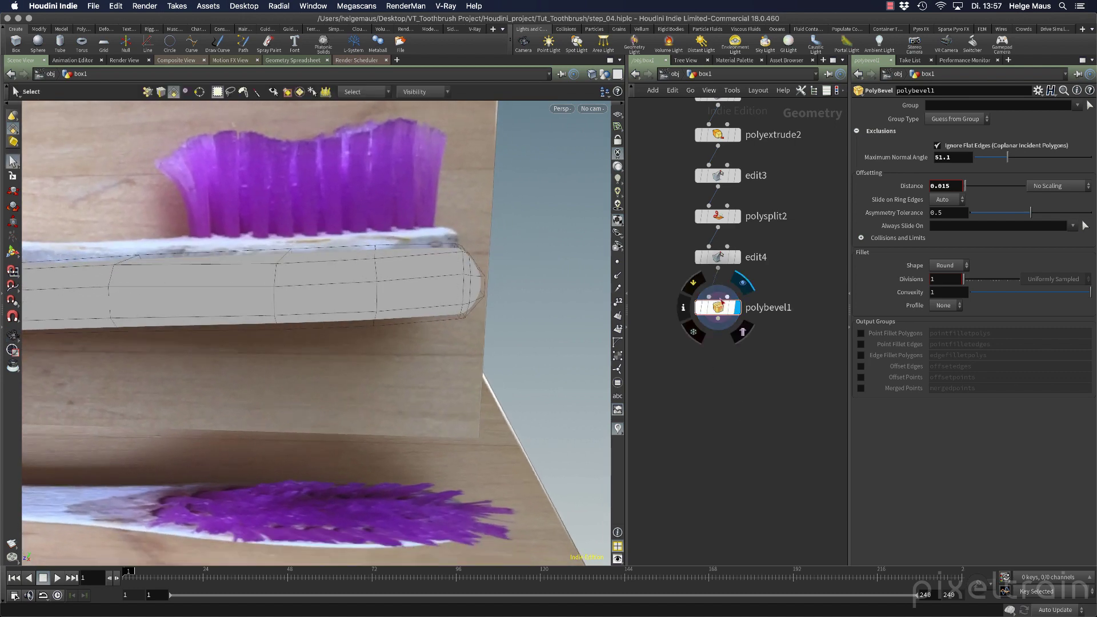
Step: Append a Normal node after polybevel1, display it and set its cusp angle to 89
left_click_drag(723, 312, 723, 304)
left_click(718, 316)
key("Tab")
type("nor")
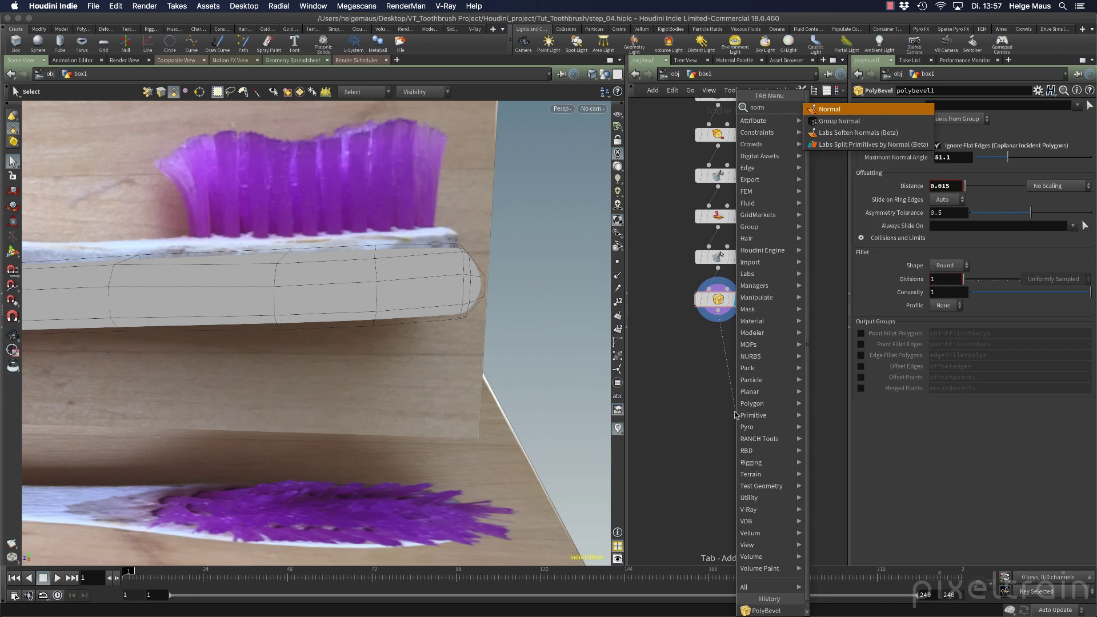
key("Return")
left_click(721, 358)
left_click(966, 193)
left_click(958, 229)
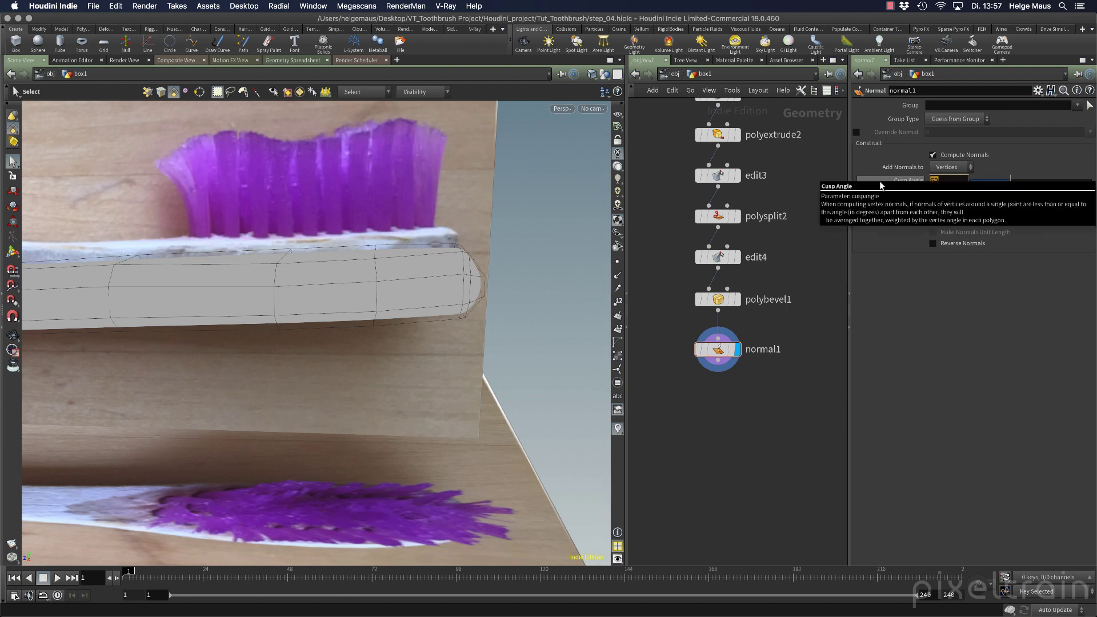
type("89")
key("Return")
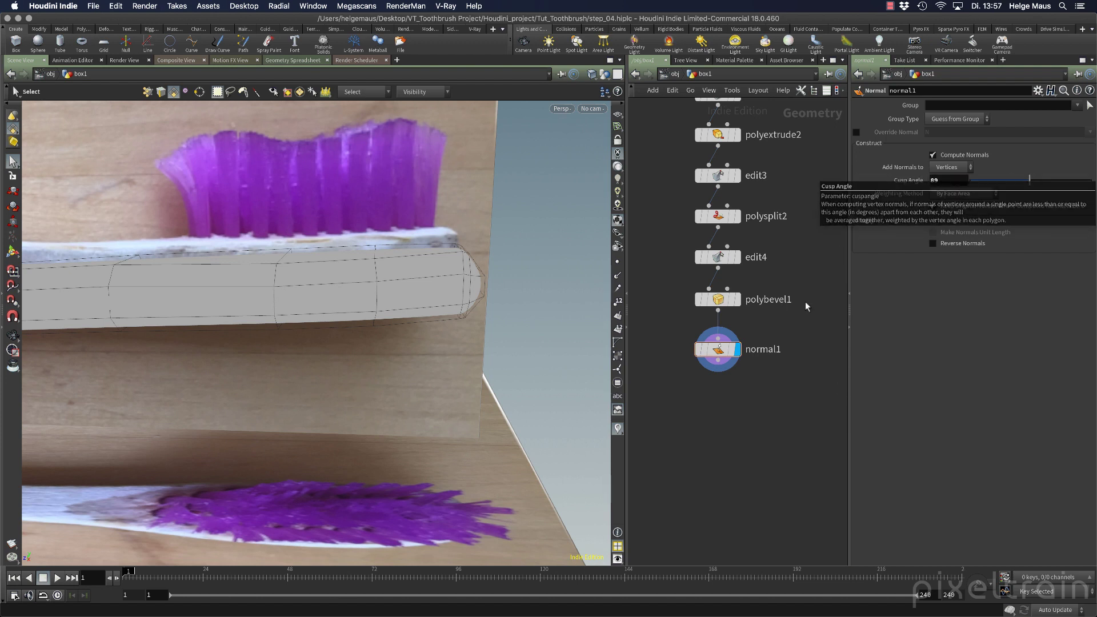
Step: Append a Null node after normal1 as the displayed output and name it BRUSH
left_click(718, 360)
key("Tab")
type("null")
key("Return")
left_click(734, 426)
left_click_drag(734, 426, 590, 400)
left_click(757, 405)
type("BRUSH")
key("Return")
Step: Colour the BRUSH null node black and save the scene
key("c")
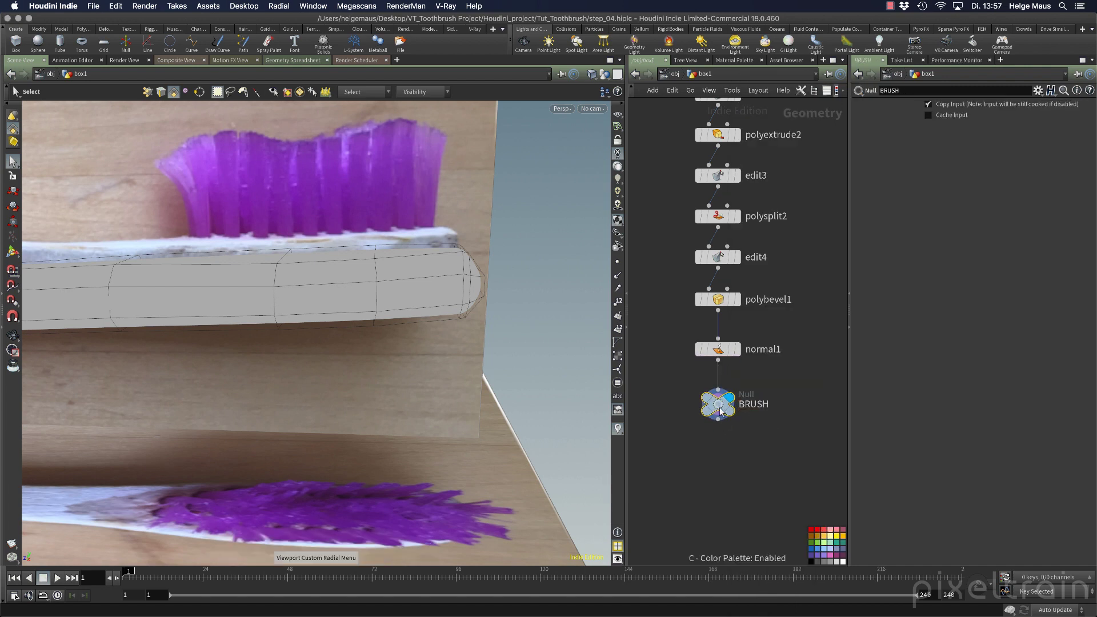
left_click(811, 562)
key("super+s")
key("c")
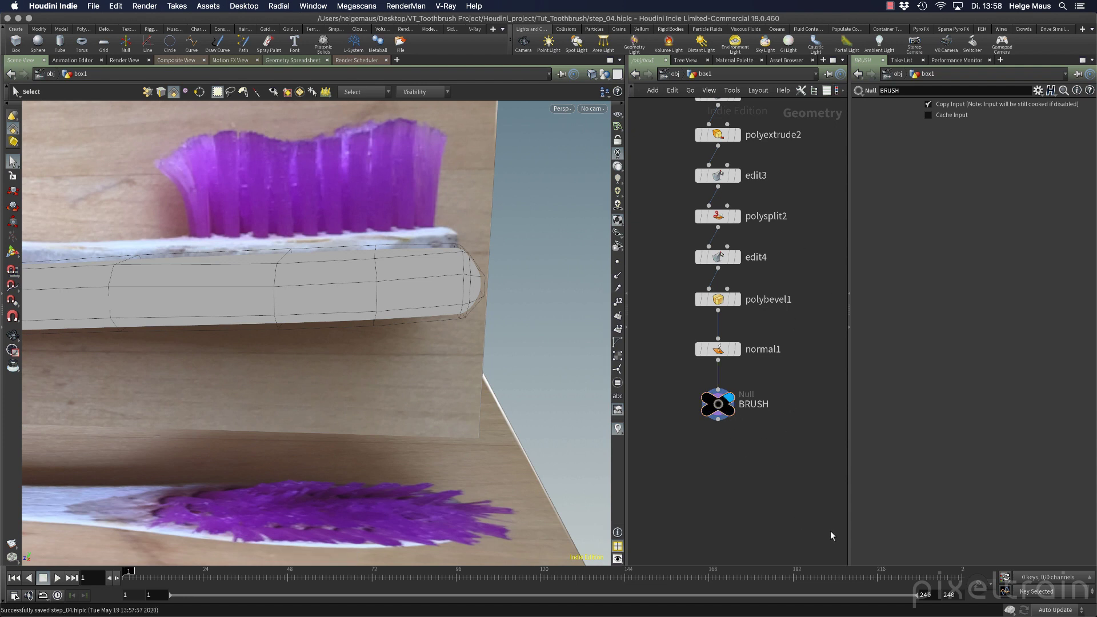
Step: Go up to the object level, bring the whole brush into view and clear the selection
key("u")
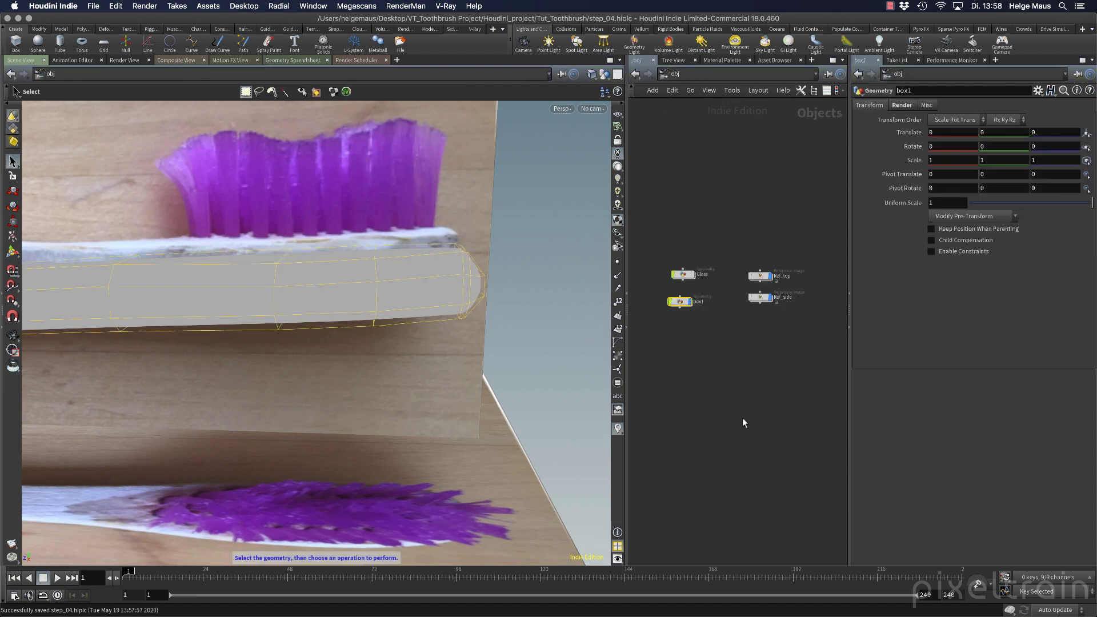
left_click_drag(223, 419, 341, 378)
right_click_drag(357, 379, 167, 378, "alt")
left_click(680, 301)
left_click(464, 264)
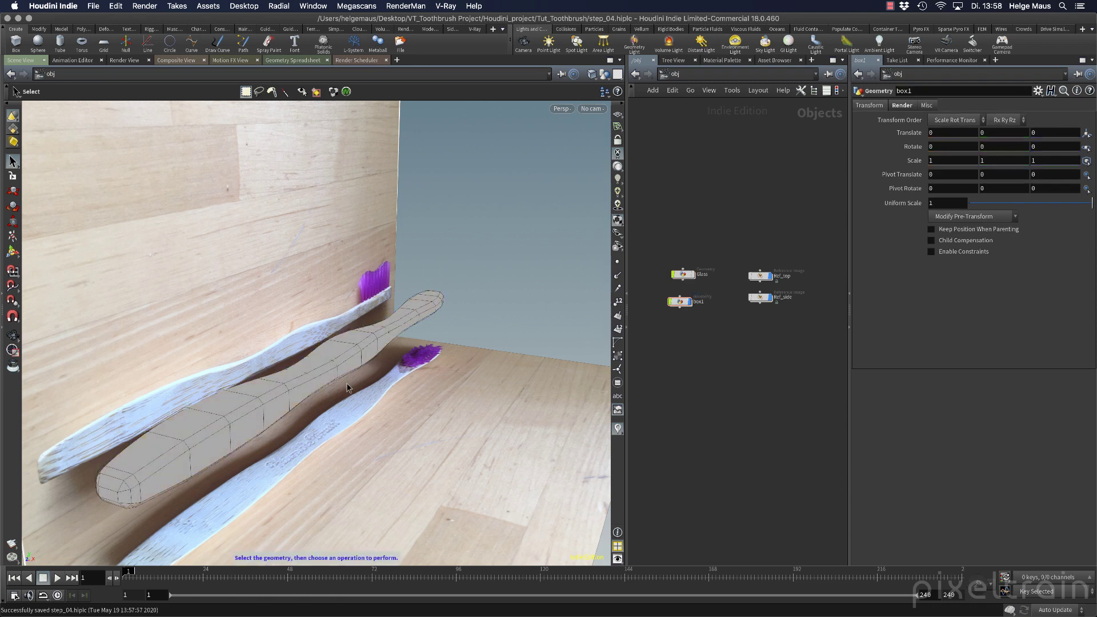
Step: Display the brush smoothly shaded without wireframe and turn on lighting in the viewport
key("shift+w")
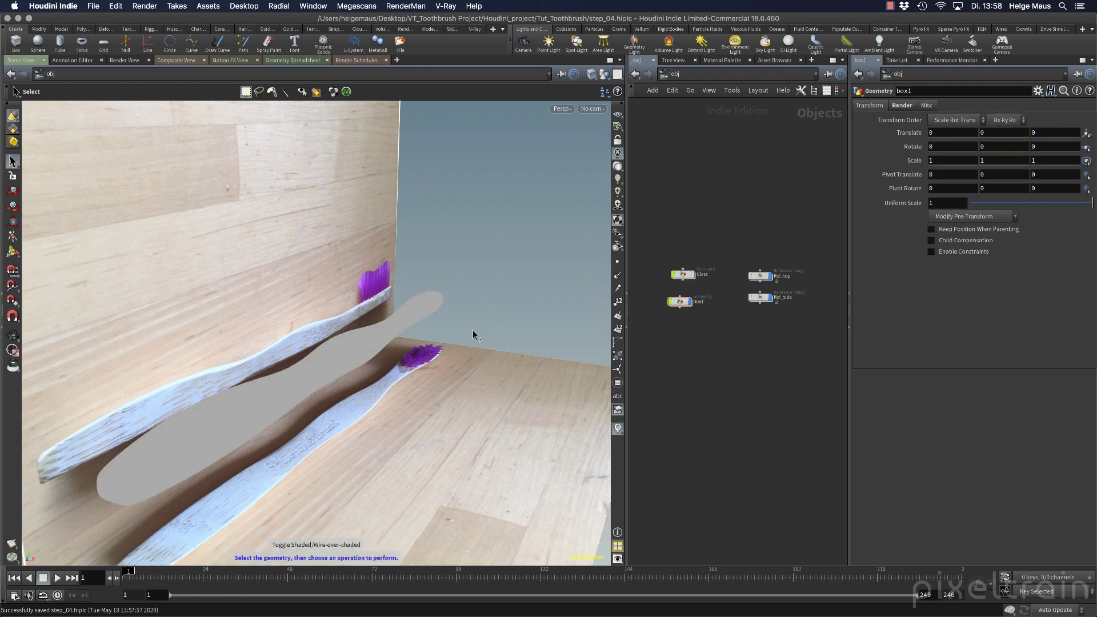
key("shift+w")
key("shift+w")
left_click(619, 168)
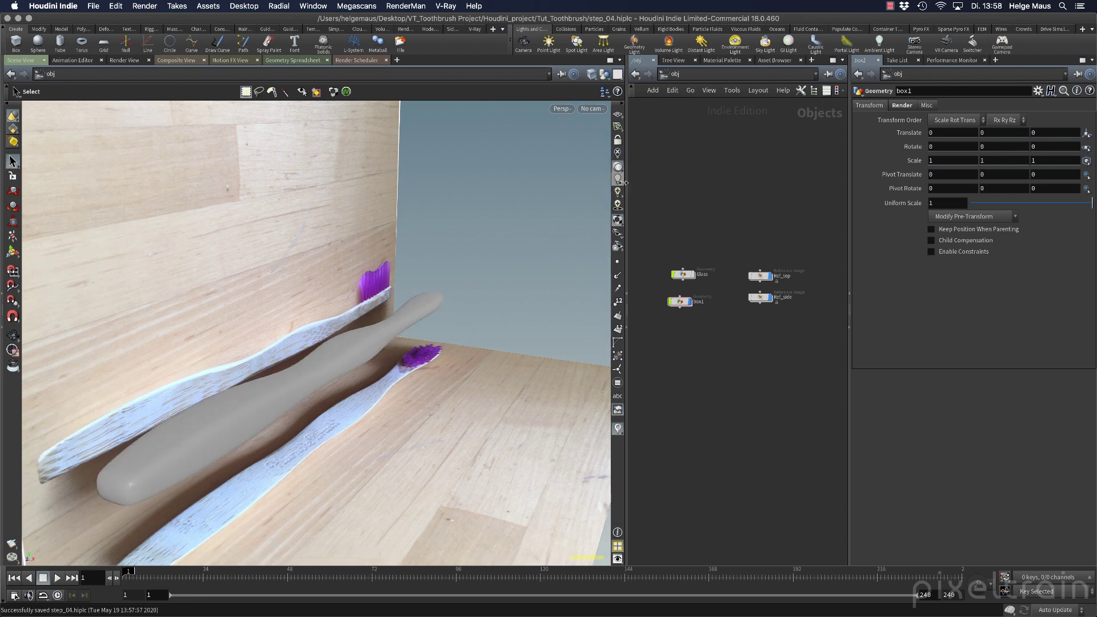
right_click_drag(178, 387, 295, 364, "alt")
right_click_drag(382, 352, 340, 355, "alt")
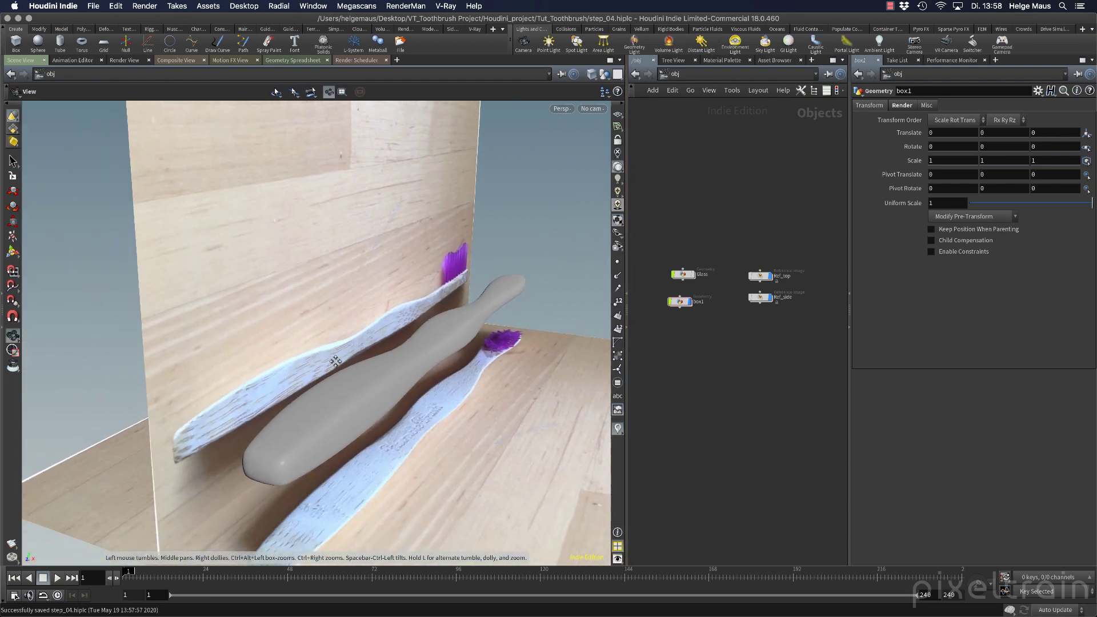
middle_click_drag(341, 355, 317, 321, "alt")
Step: Examine the lit, smoothed brush from the side and in perspective against the reference images
key("Escape")
left_click_drag(437, 321, 349, 284)
key("s")
key("Escape")
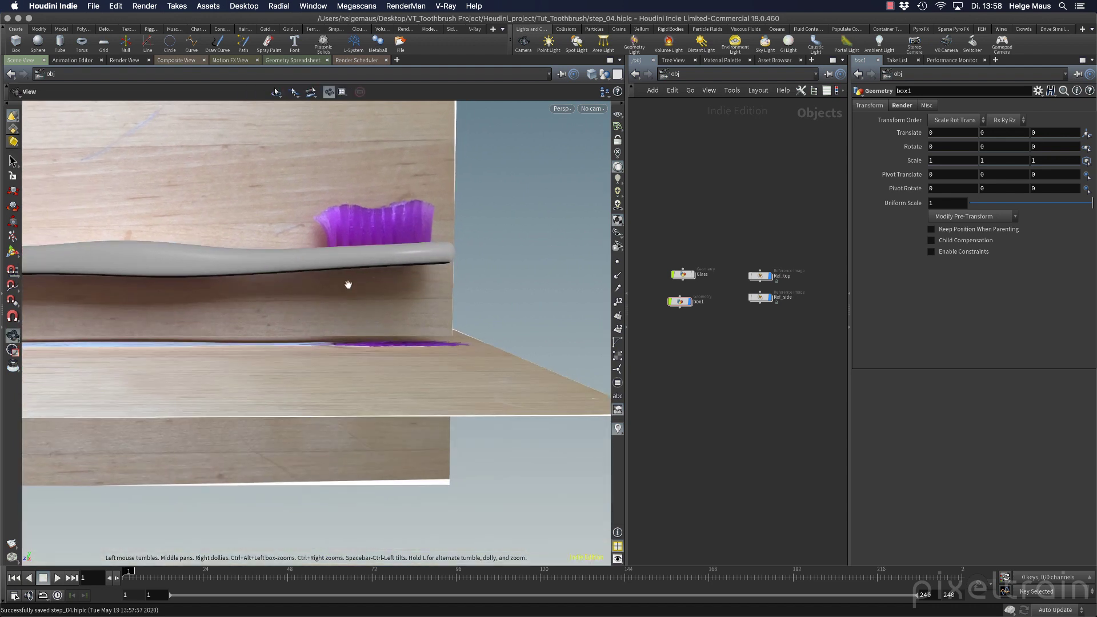
key("s")
key("w")
key("w")
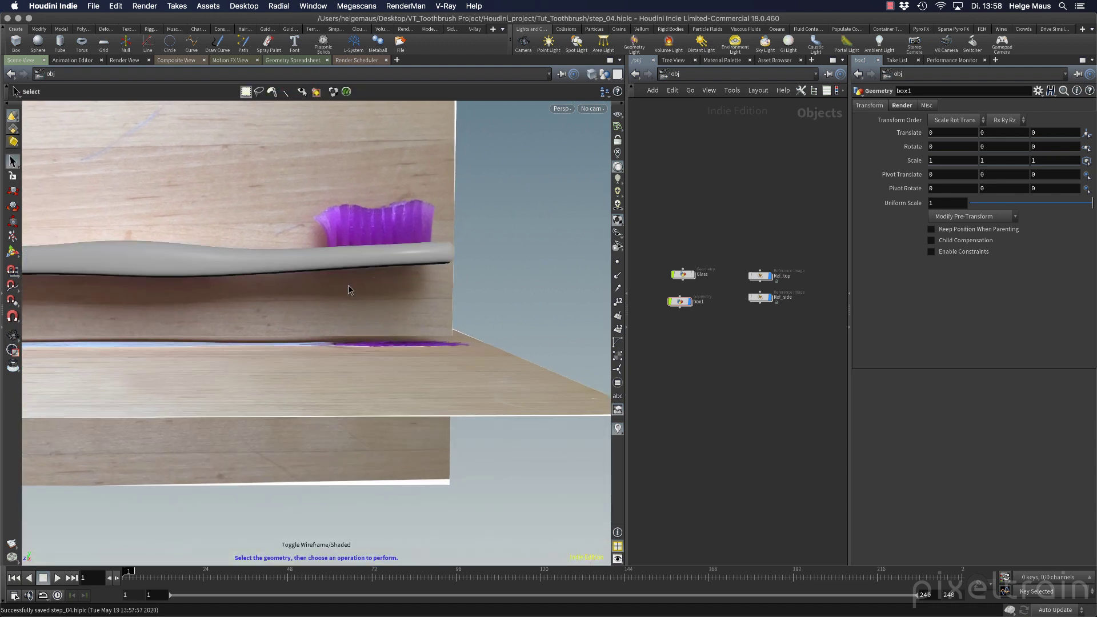
key("space")
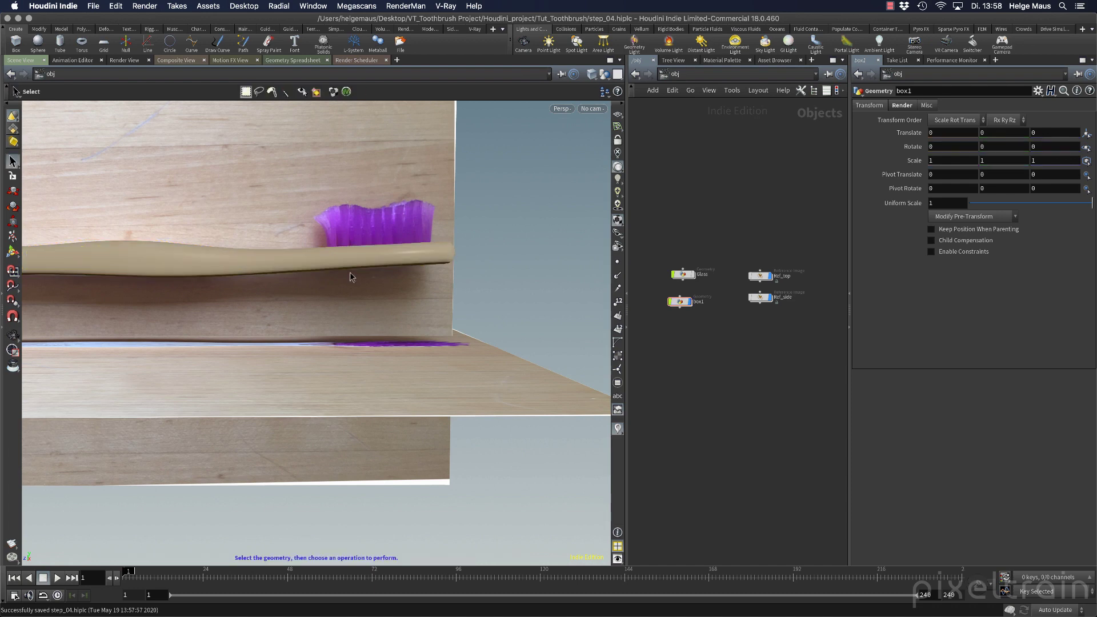
left_click_drag(301, 277, 307, 306)
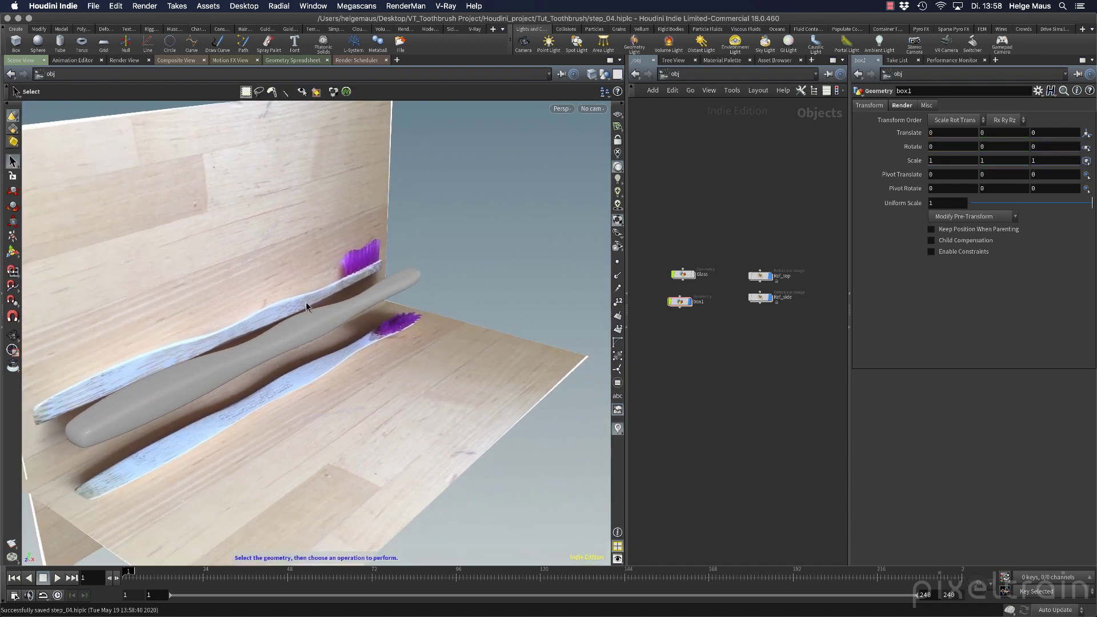